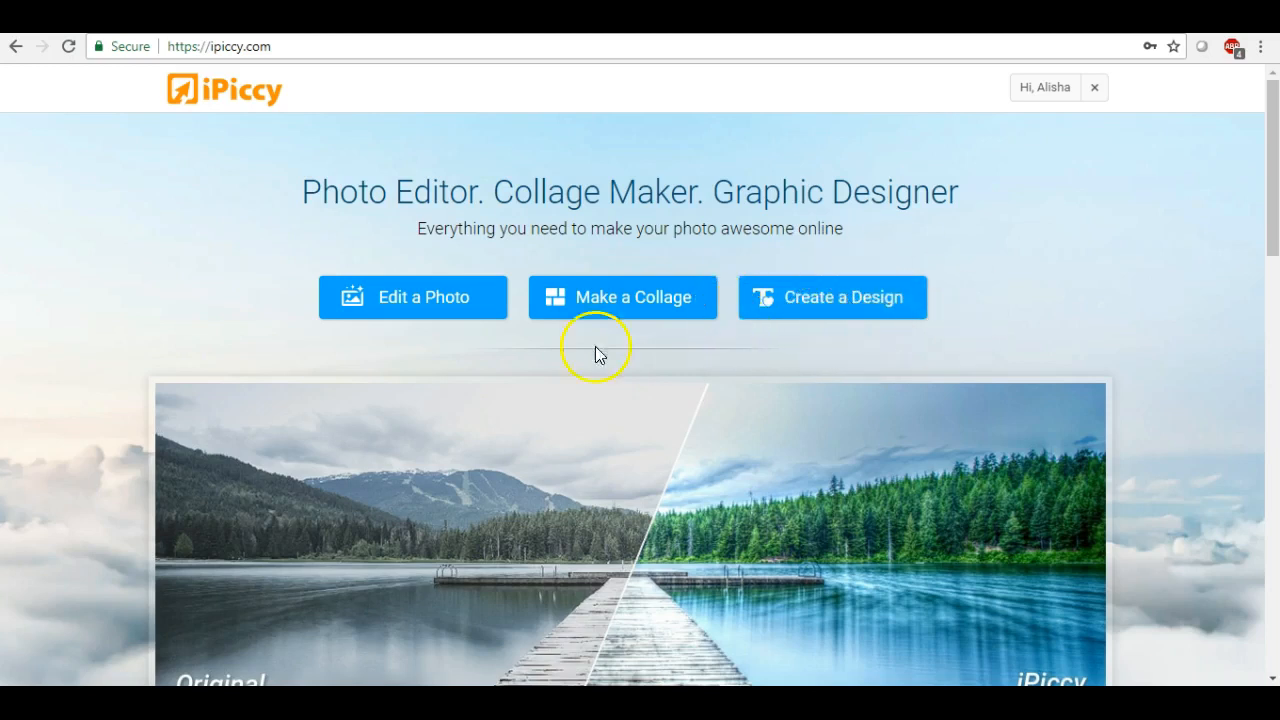
- Enter the photo editor and open the "sky" image from the photo library for editing
left_click(407, 307)
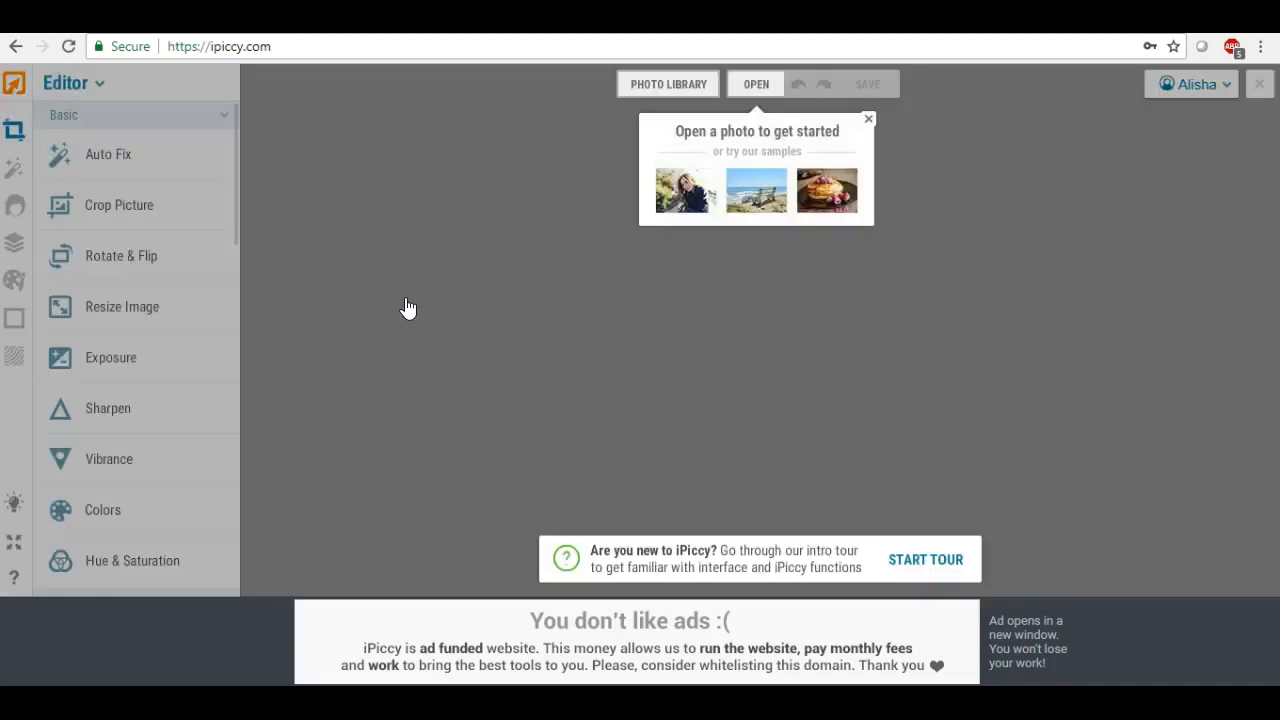
left_click(473, 237)
left_click(667, 92)
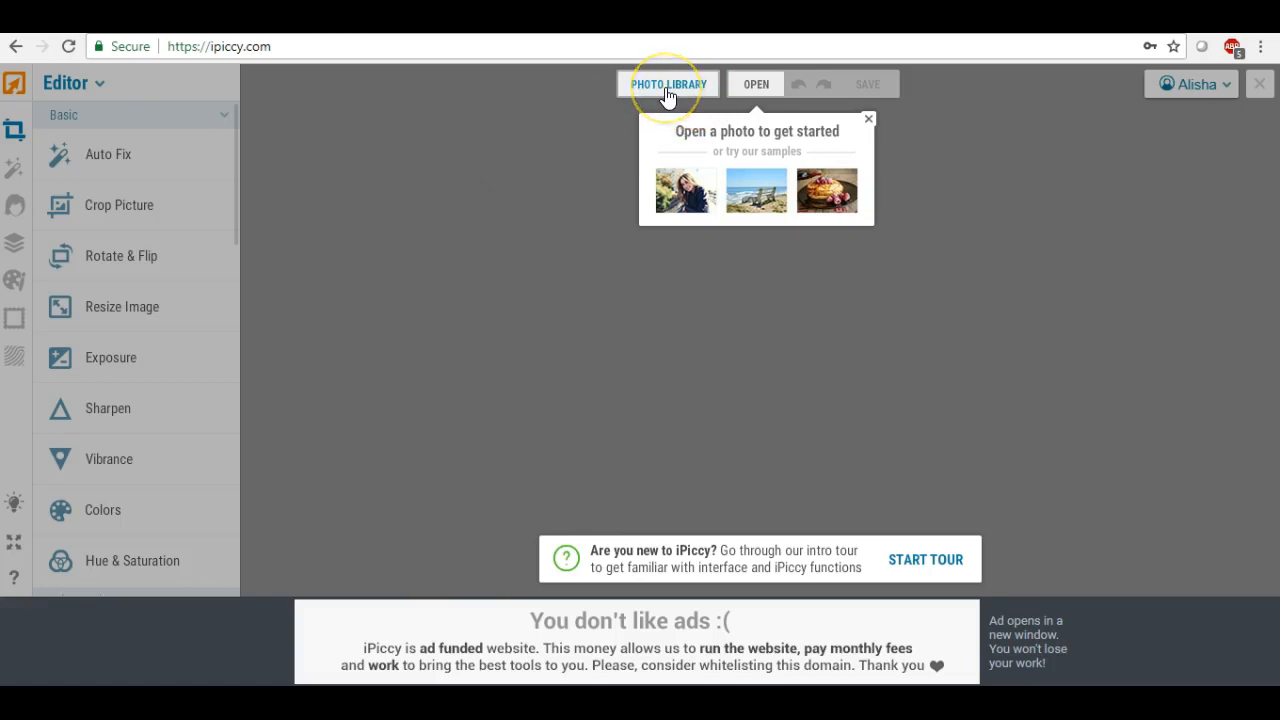
left_click(667, 92)
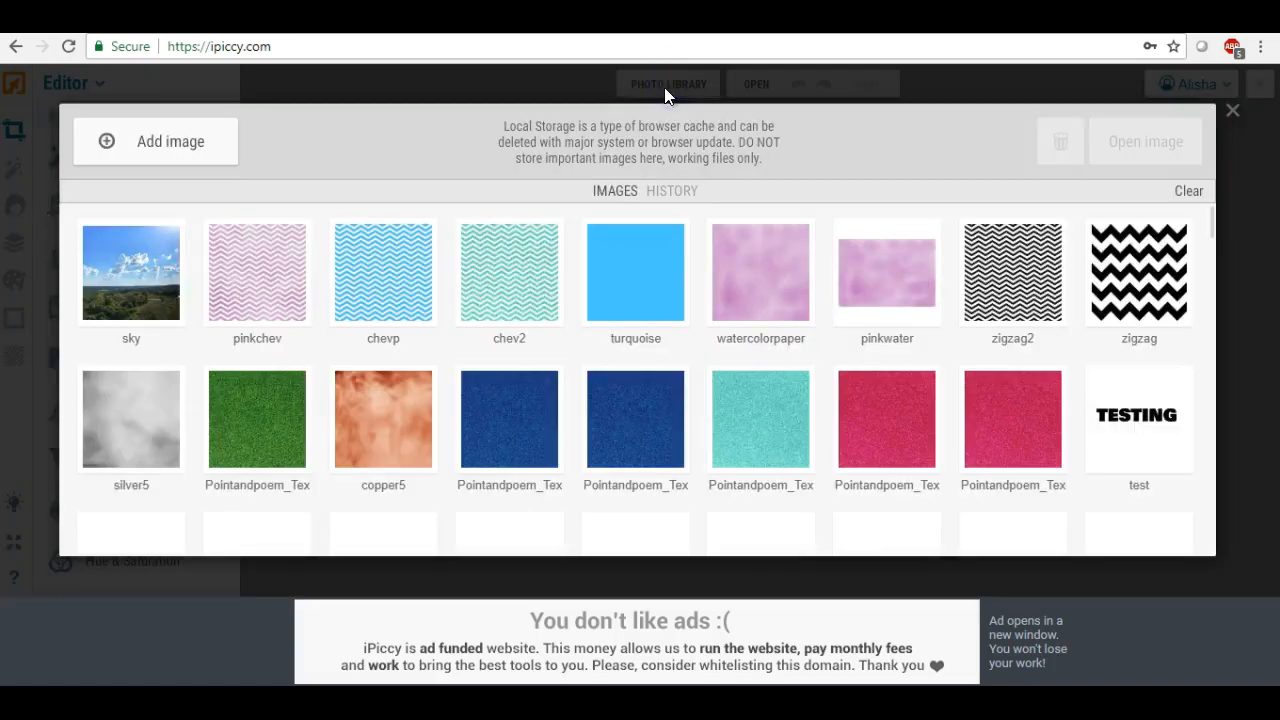
left_click(110, 328)
left_click(89, 315)
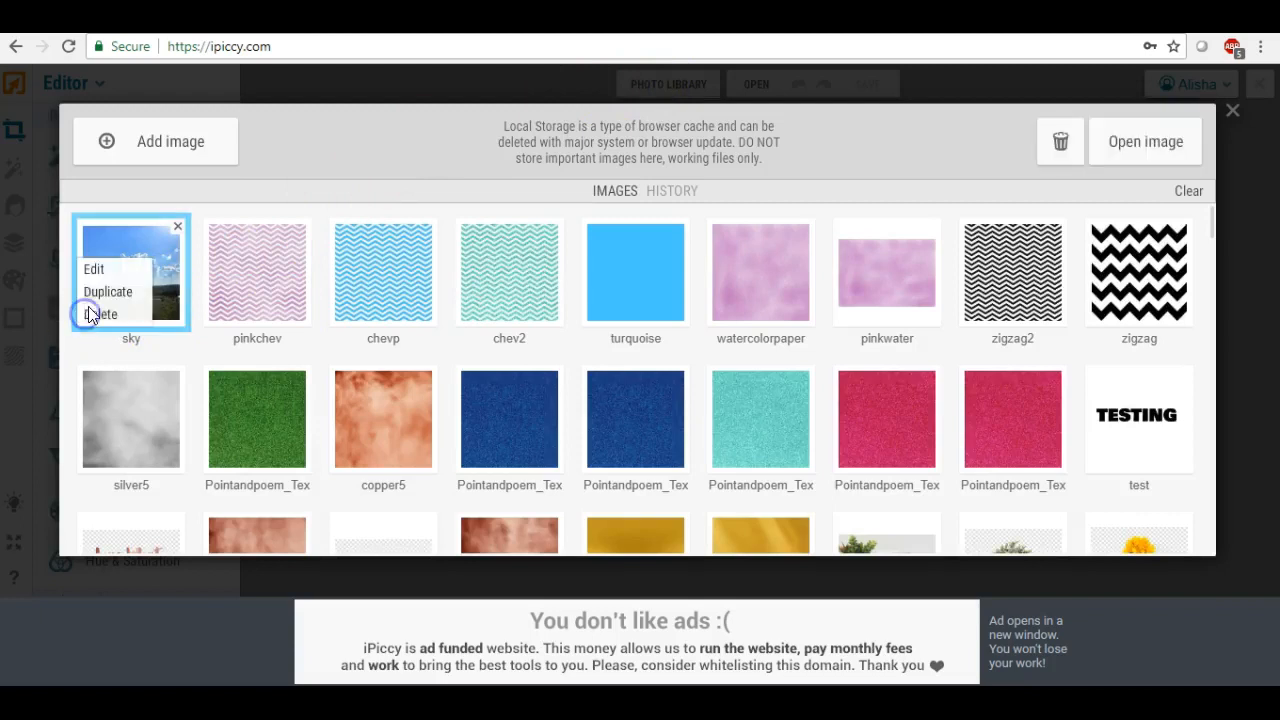
left_click(101, 270)
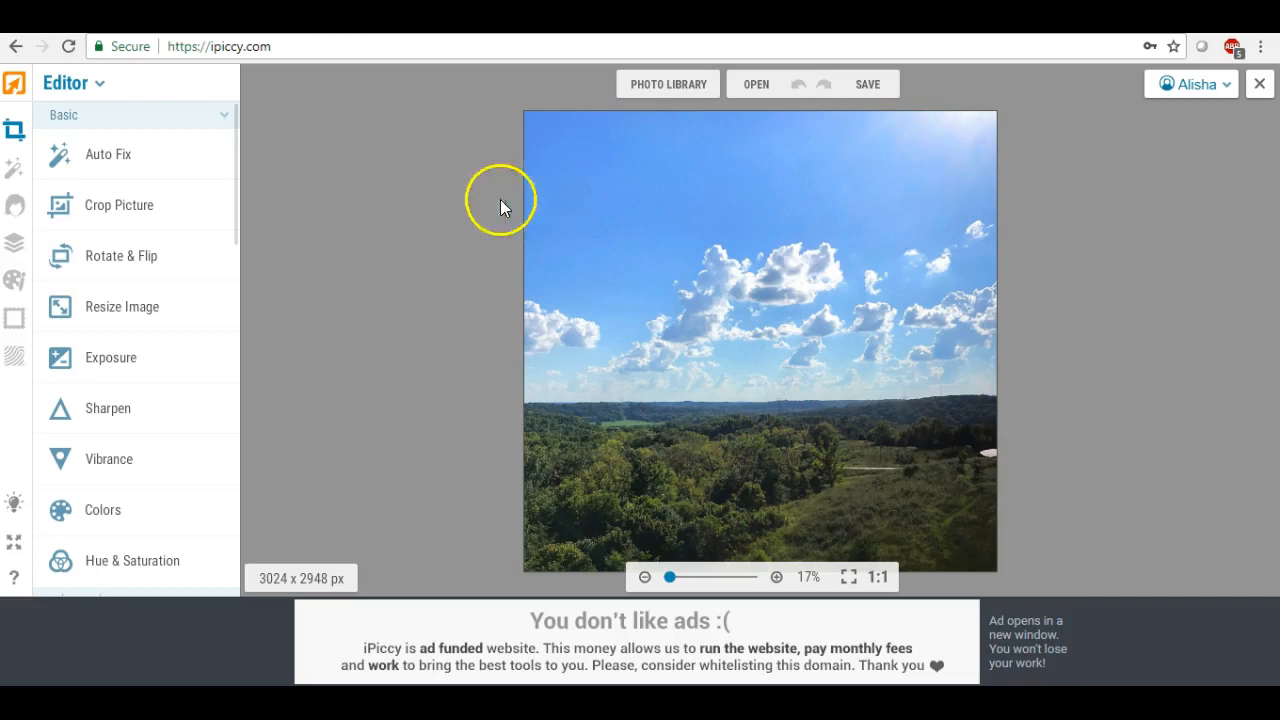
- Crop the photo to the 8 x 10 ratio at full height, 2358 x 2948 px, cutting off the strip along its left edge
left_click(140, 210)
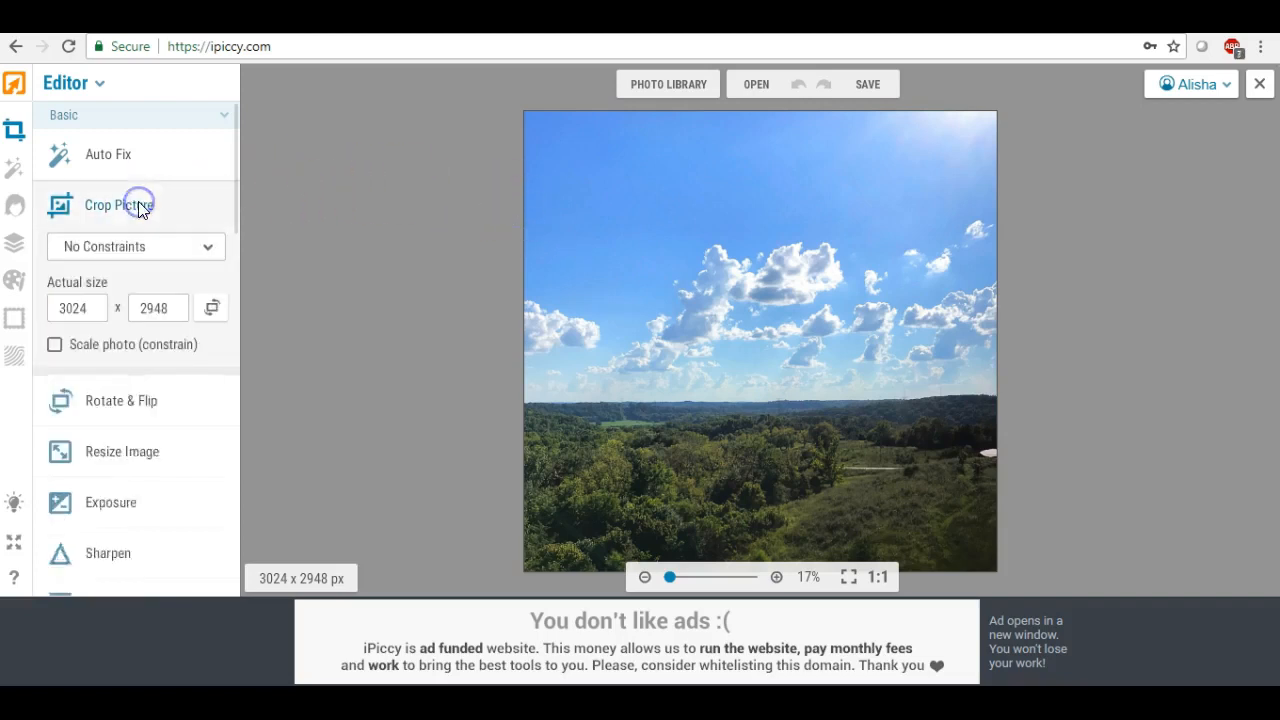
left_click(209, 246)
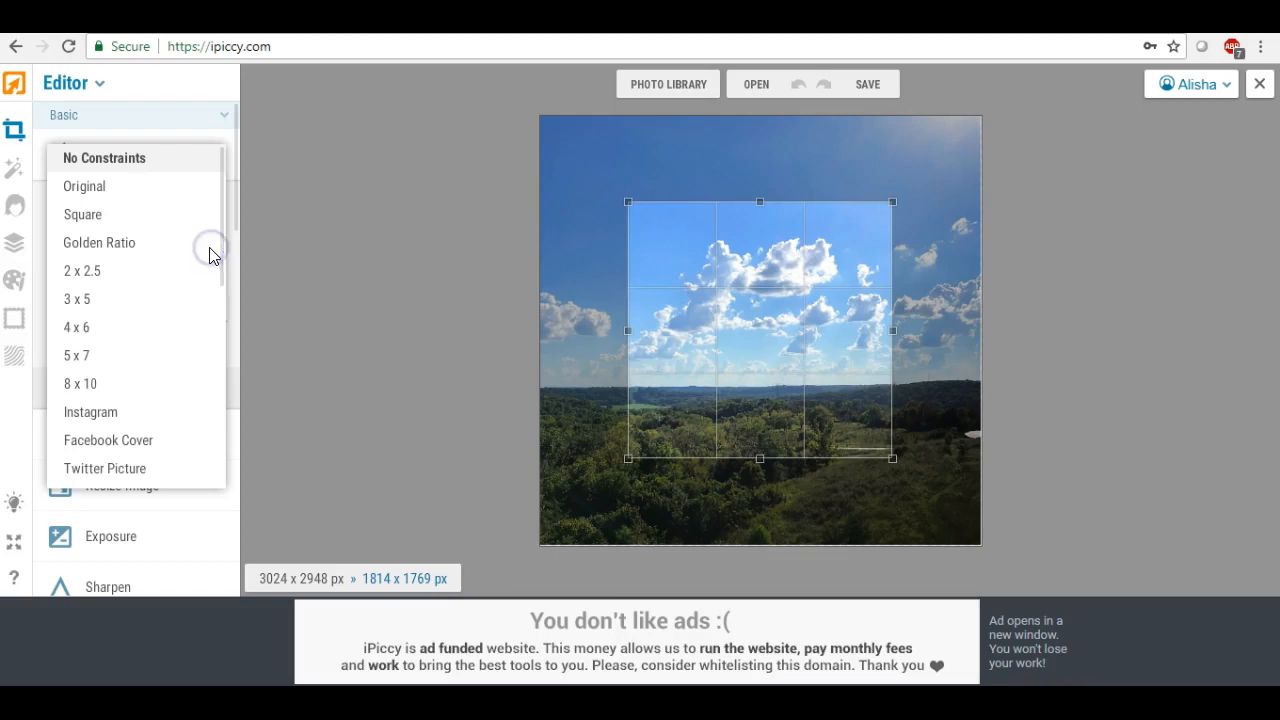
left_click(106, 383)
left_click_drag(779, 309, 765, 228)
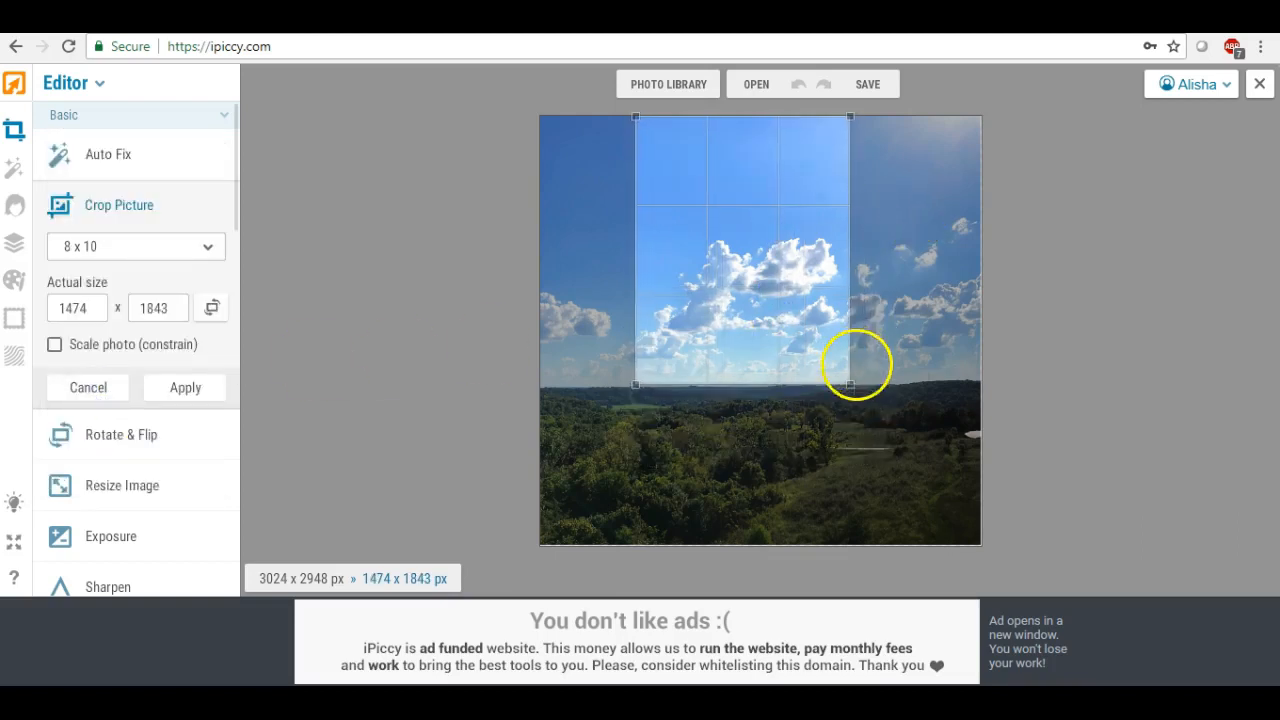
left_click_drag(850, 385, 979, 546)
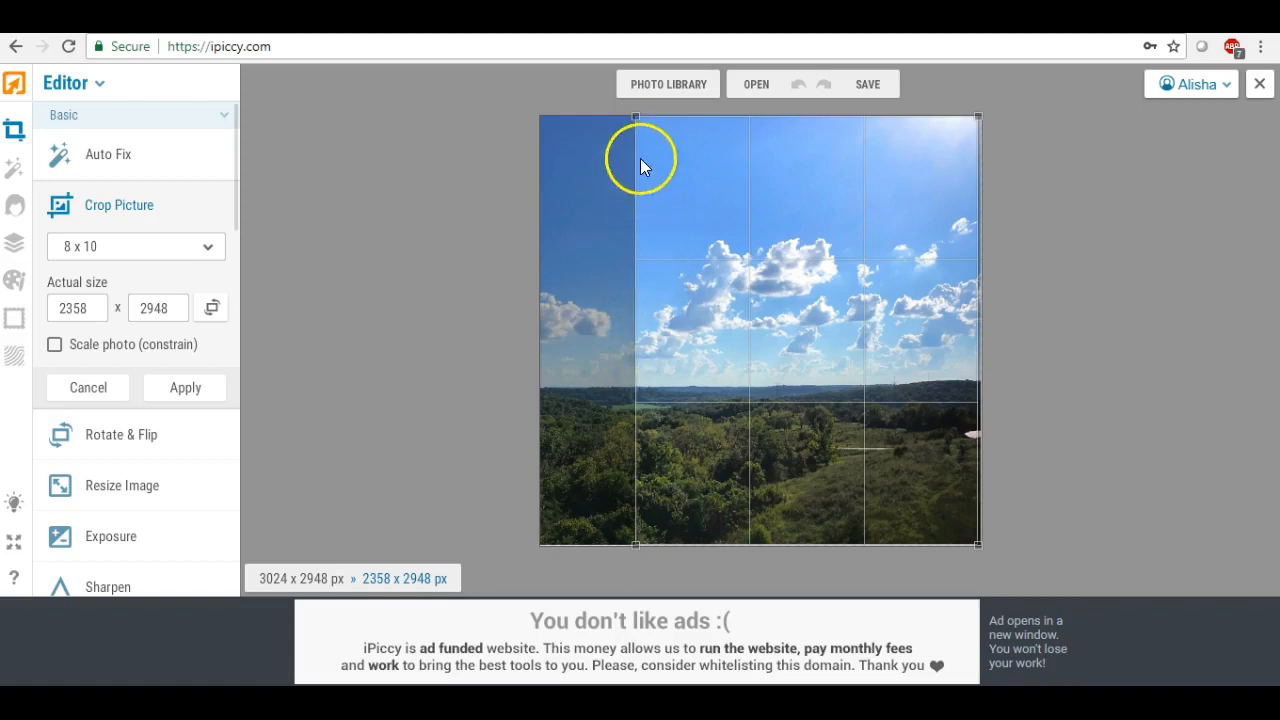
left_click_drag(635, 115, 600, 111)
left_click_drag(776, 310, 778, 312)
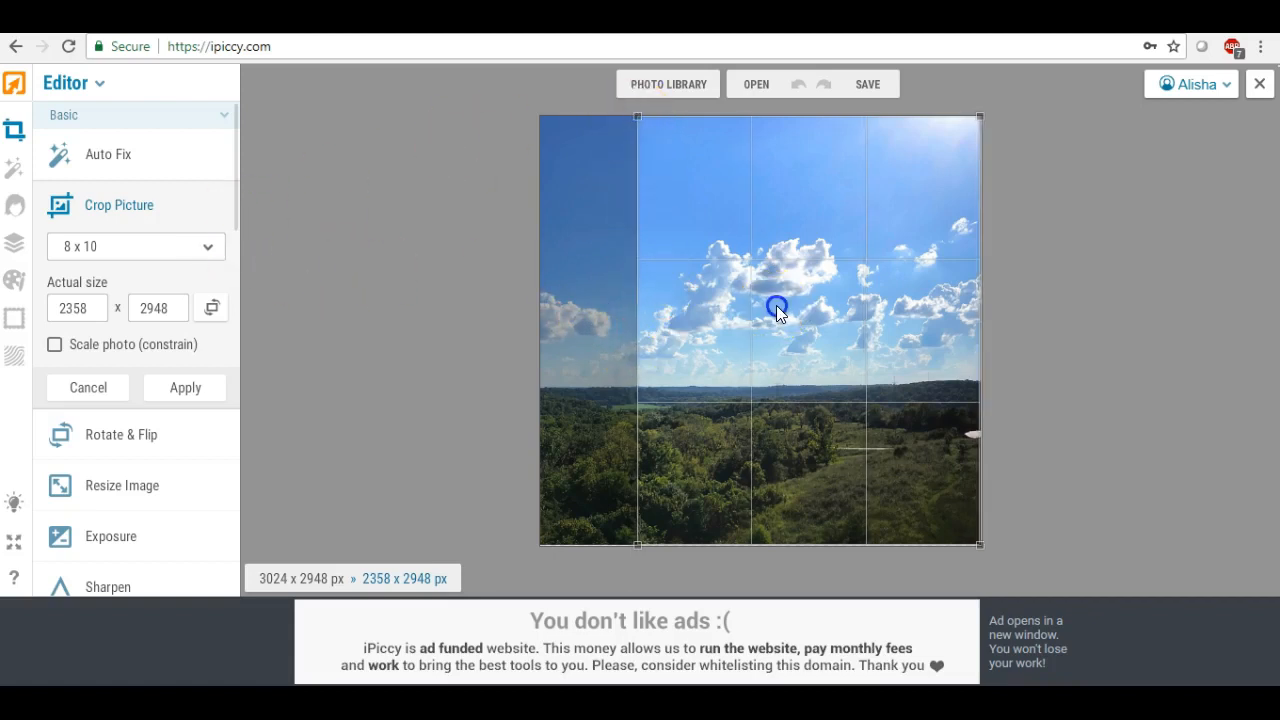
left_click(174, 394)
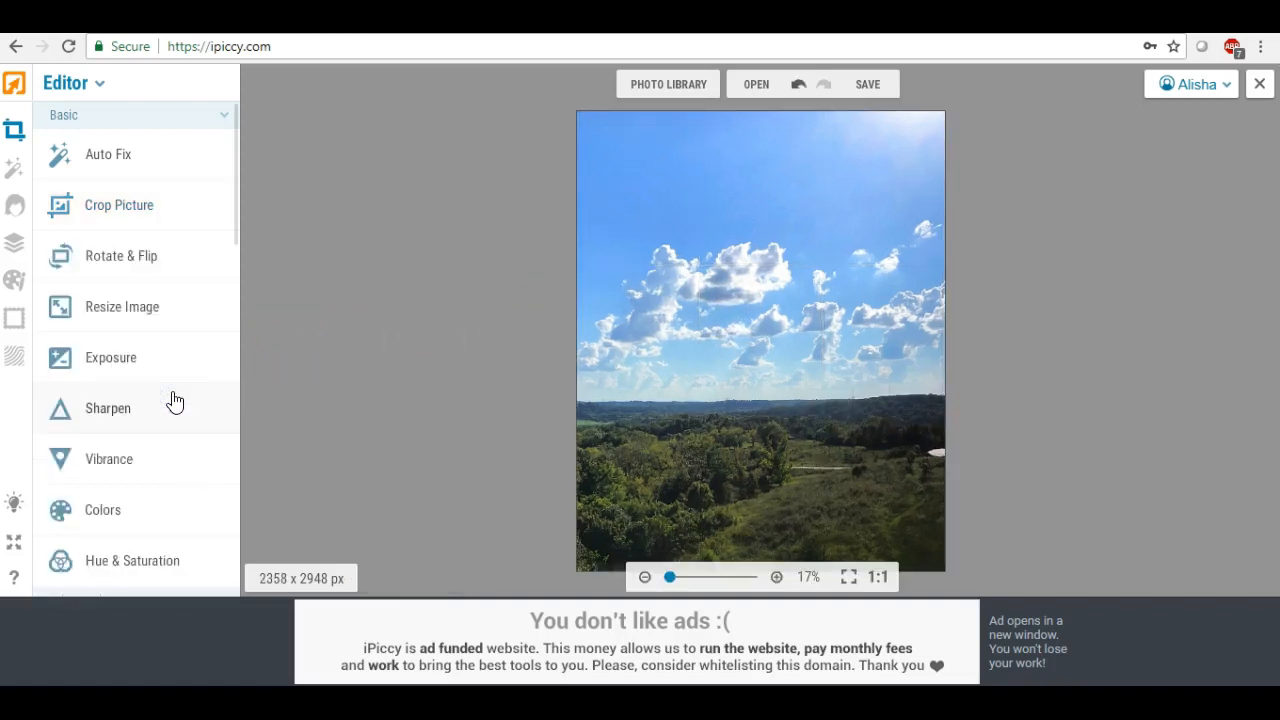
- Apply Auto Fix to the cropped photo with 0% fade
left_click(136, 160)
left_click(185, 251)
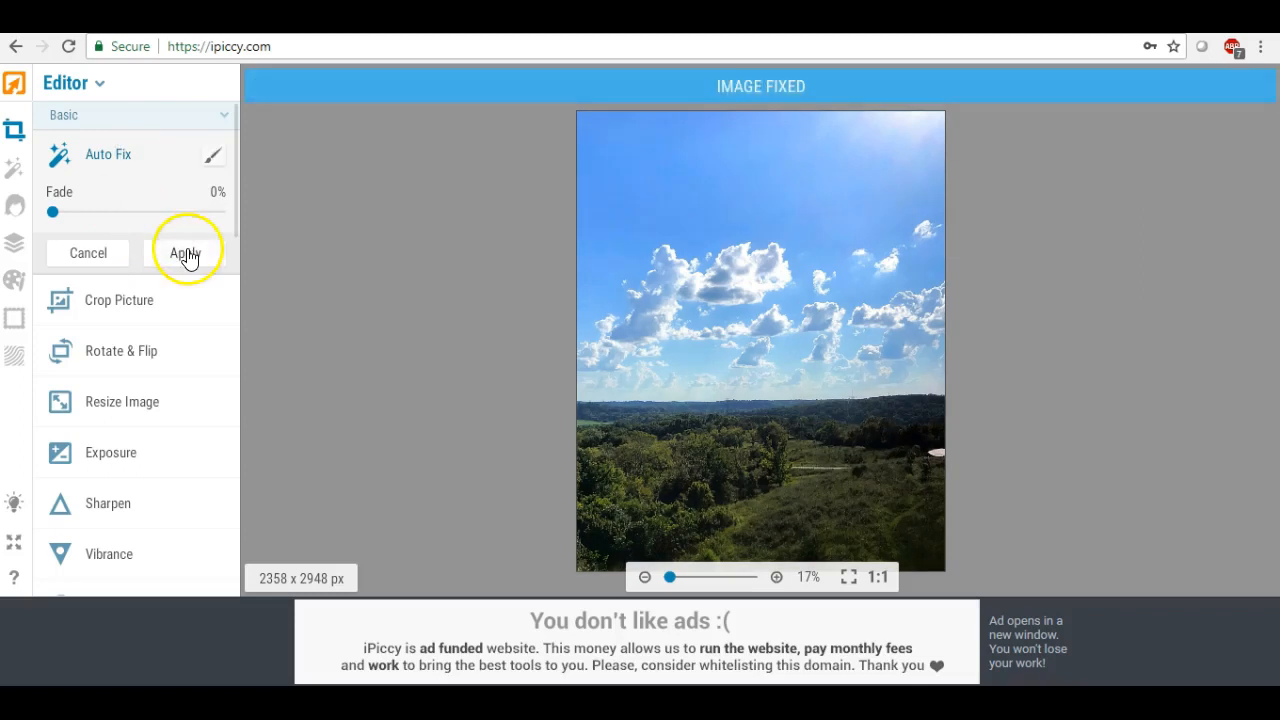
left_click(322, 210)
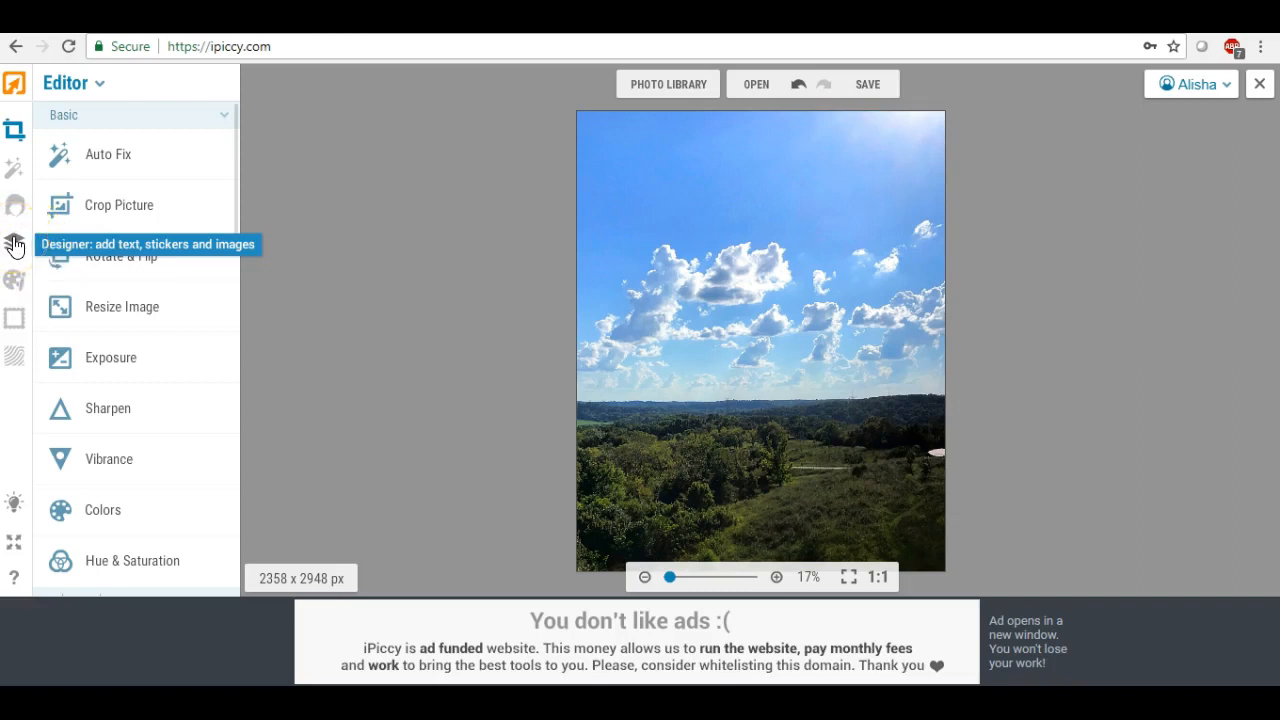
- In the Designer, set the Background layer's fade to 38%
left_click(14, 245)
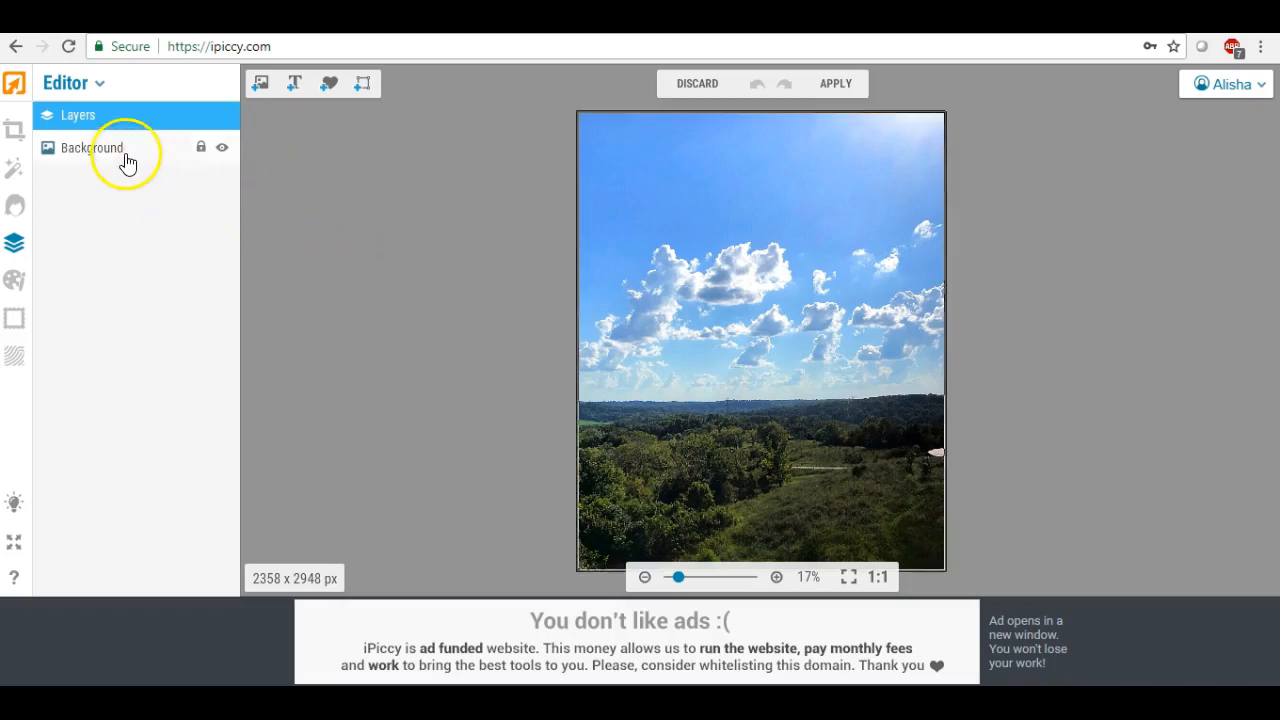
left_click(92, 157)
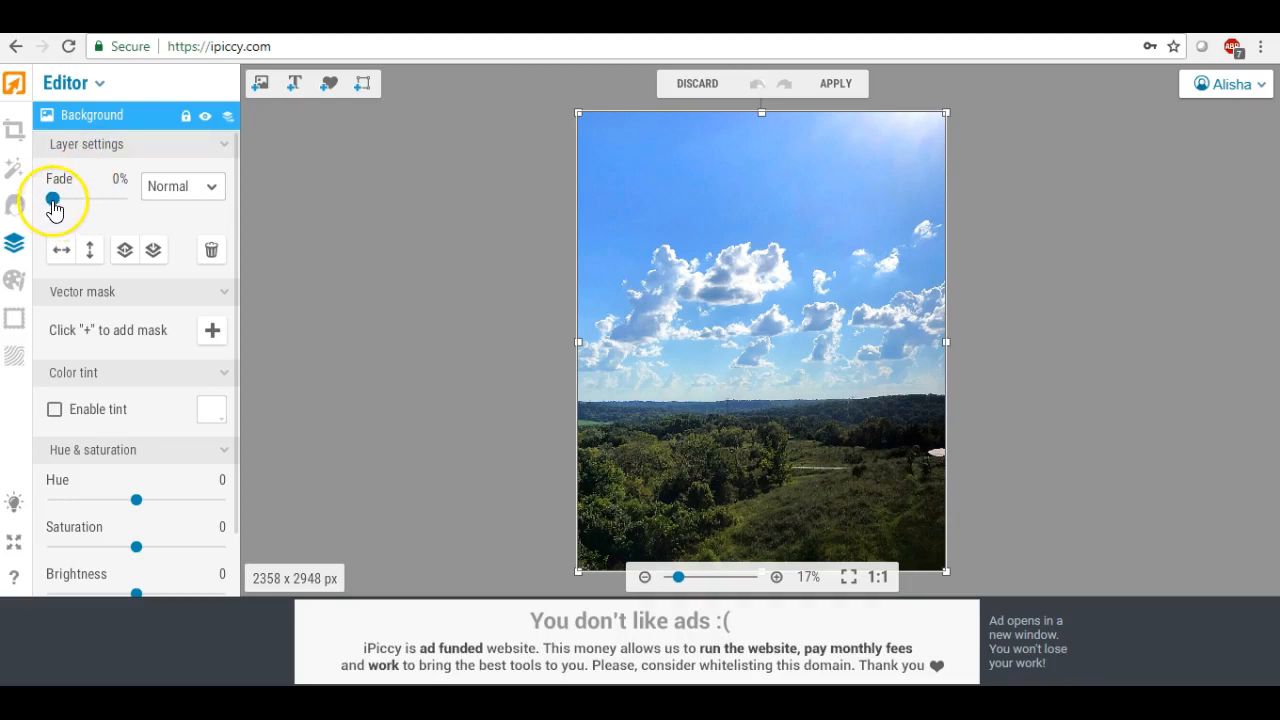
left_click_drag(53, 203, 79, 211)
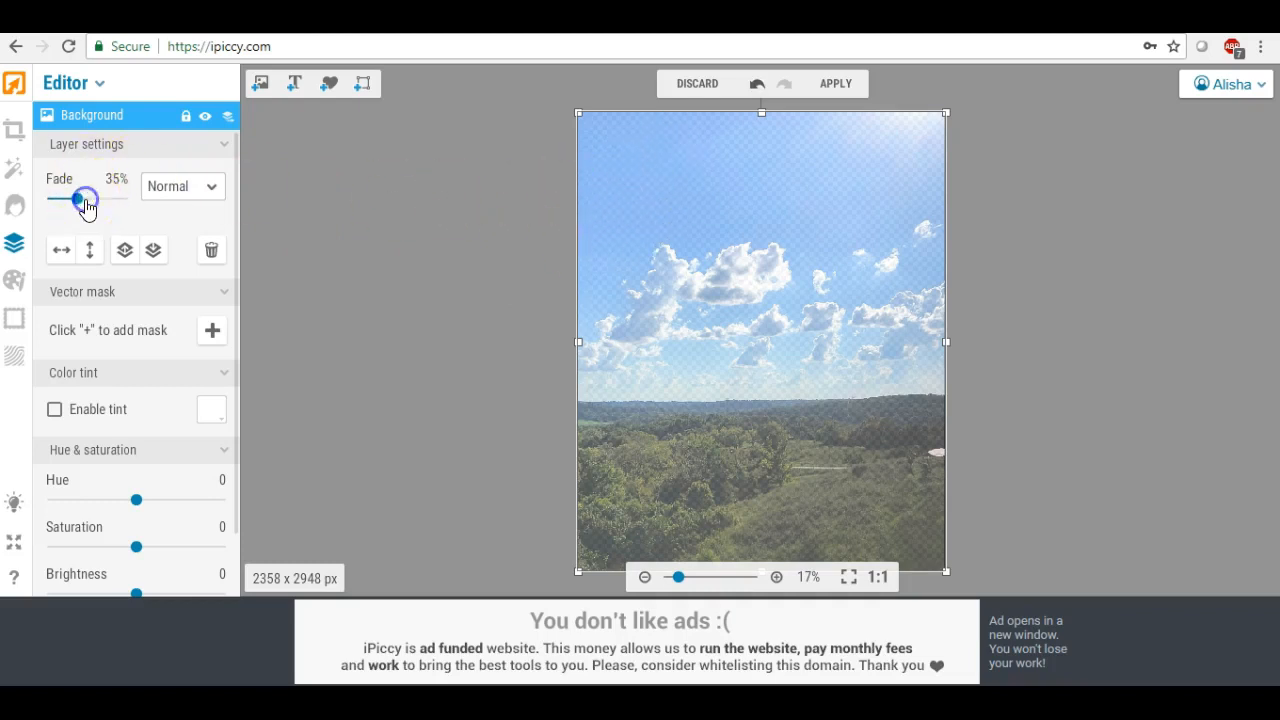
mouse_move(86, 205)
left_mouse_down()
mouse_move(116, 207)
mouse_move(87, 208)
left_mouse_up()
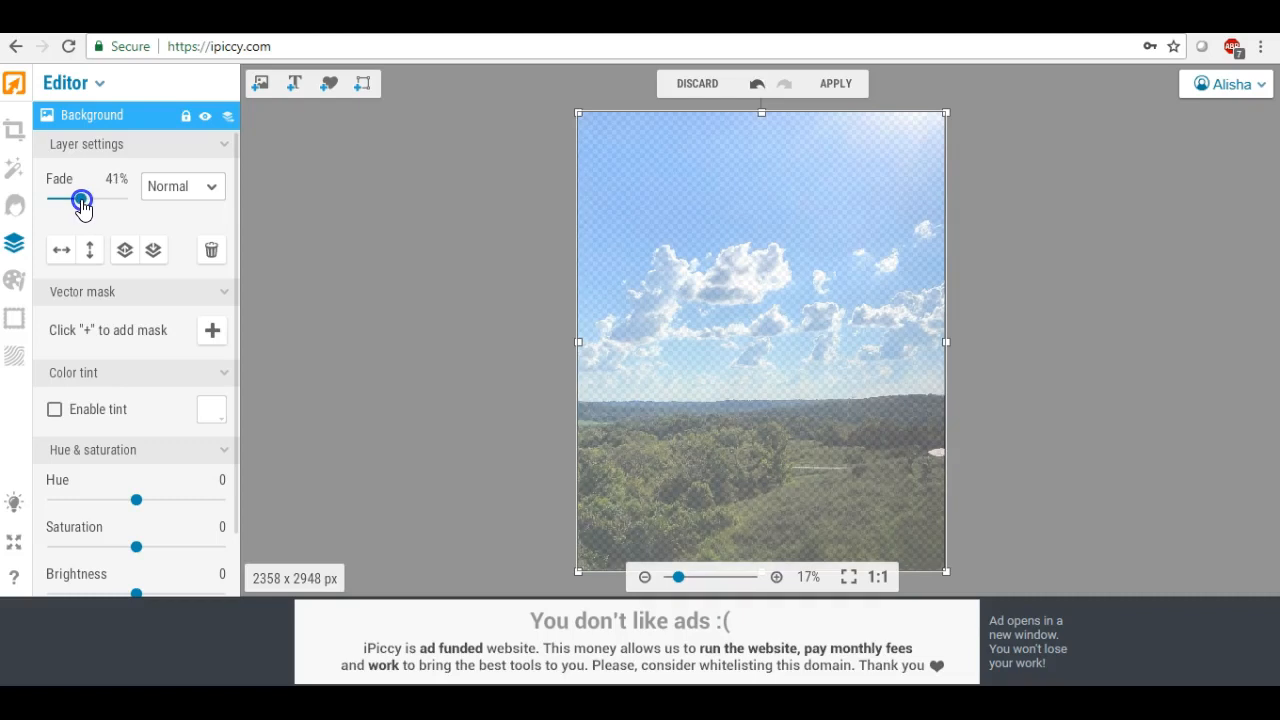
left_click_drag(81, 207, 82, 207)
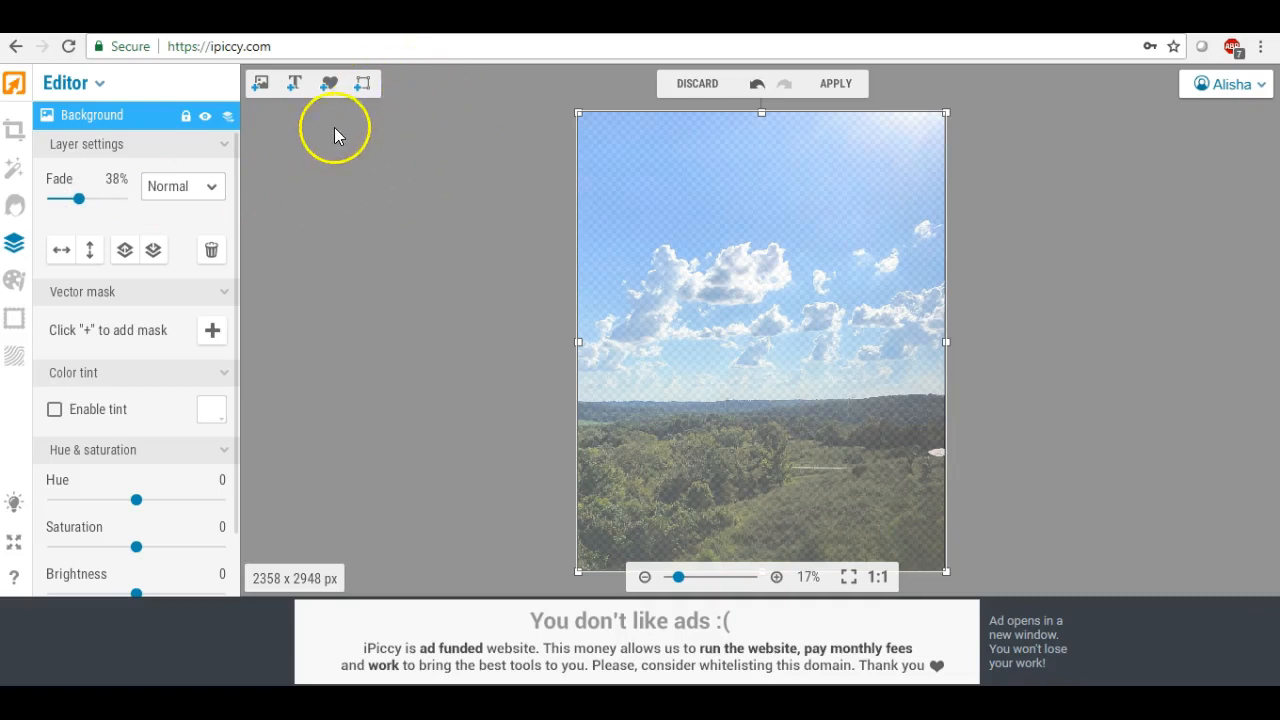
- Add a text layer reading "THE LIMIT IS NOT" in the sky near the photo's upper edge
left_click(293, 86)
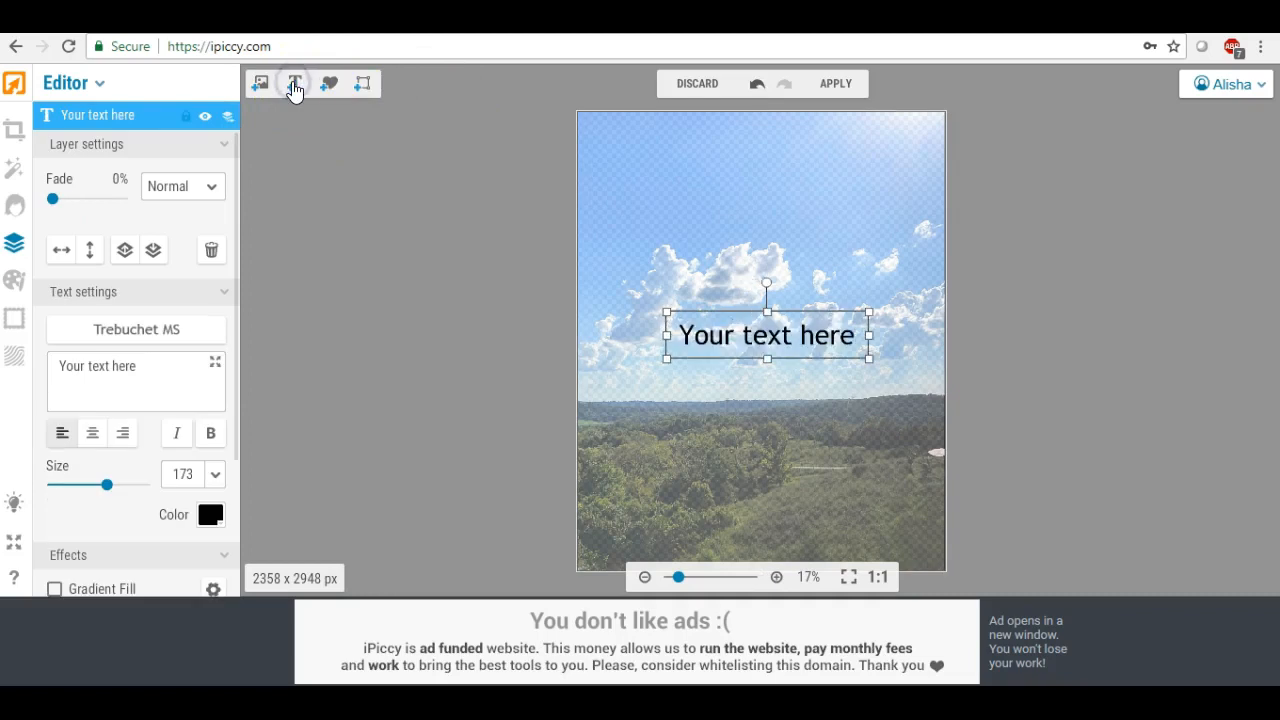
left_click_drag(734, 343, 703, 173)
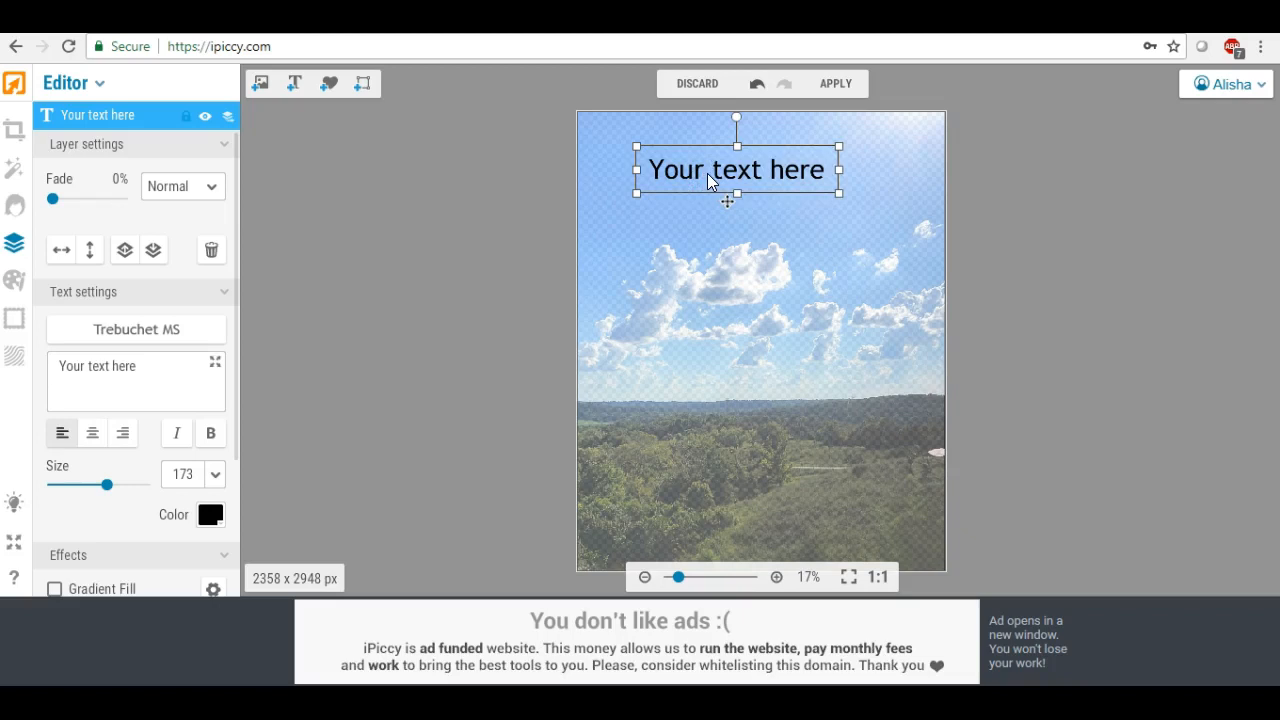
left_click_drag(160, 366, 33, 380)
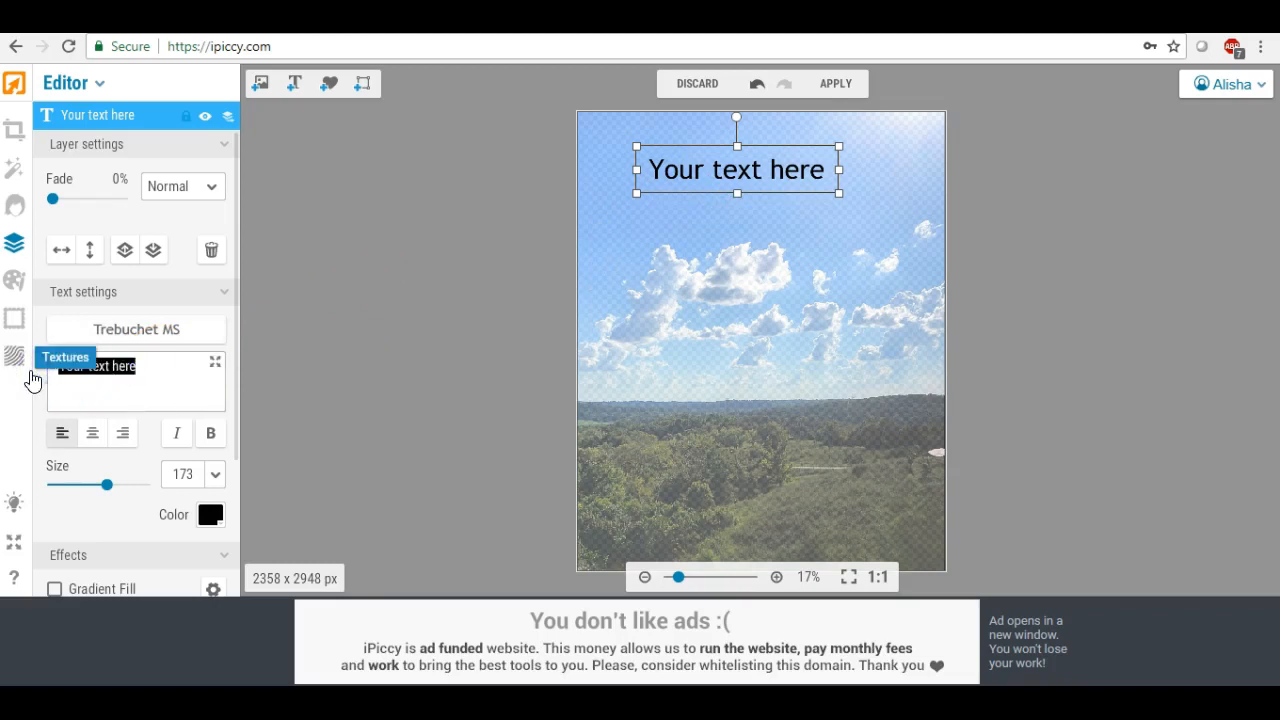
type("The")
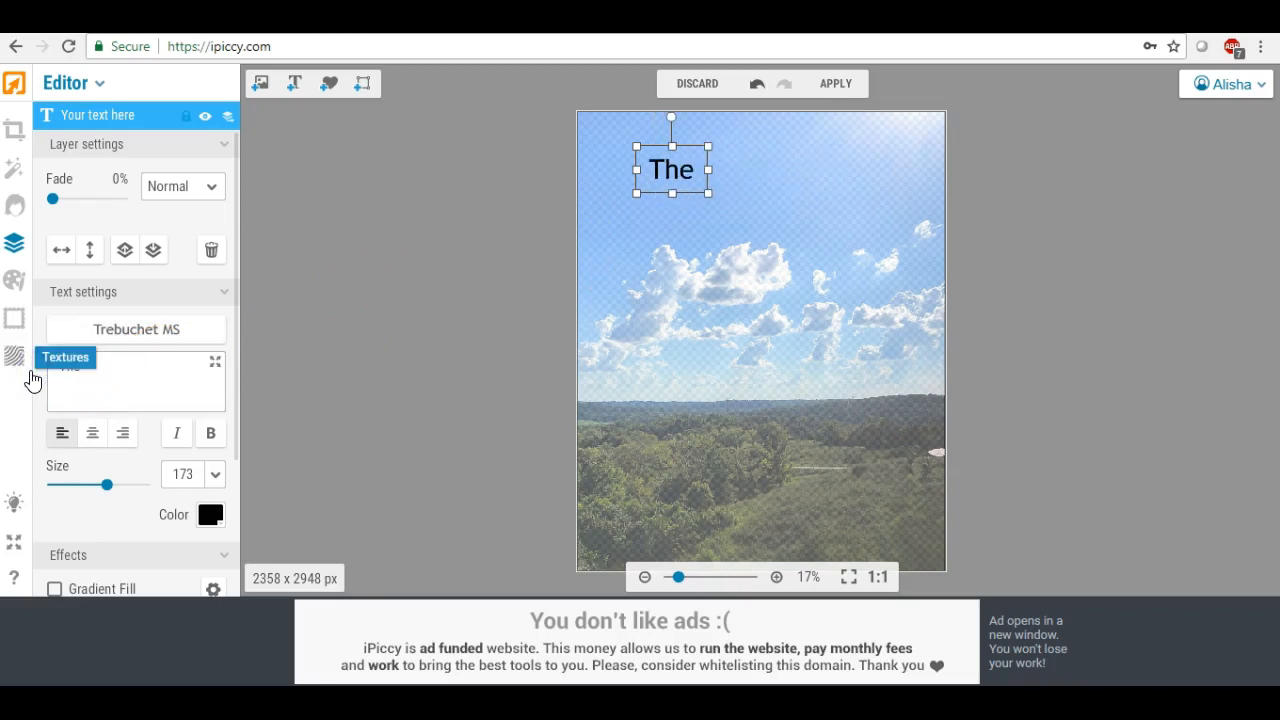
type(" L")
key("BackSpace")
key("BackSpace")
key("BackSpace")
key("BackSpace")
key("BackSpace")
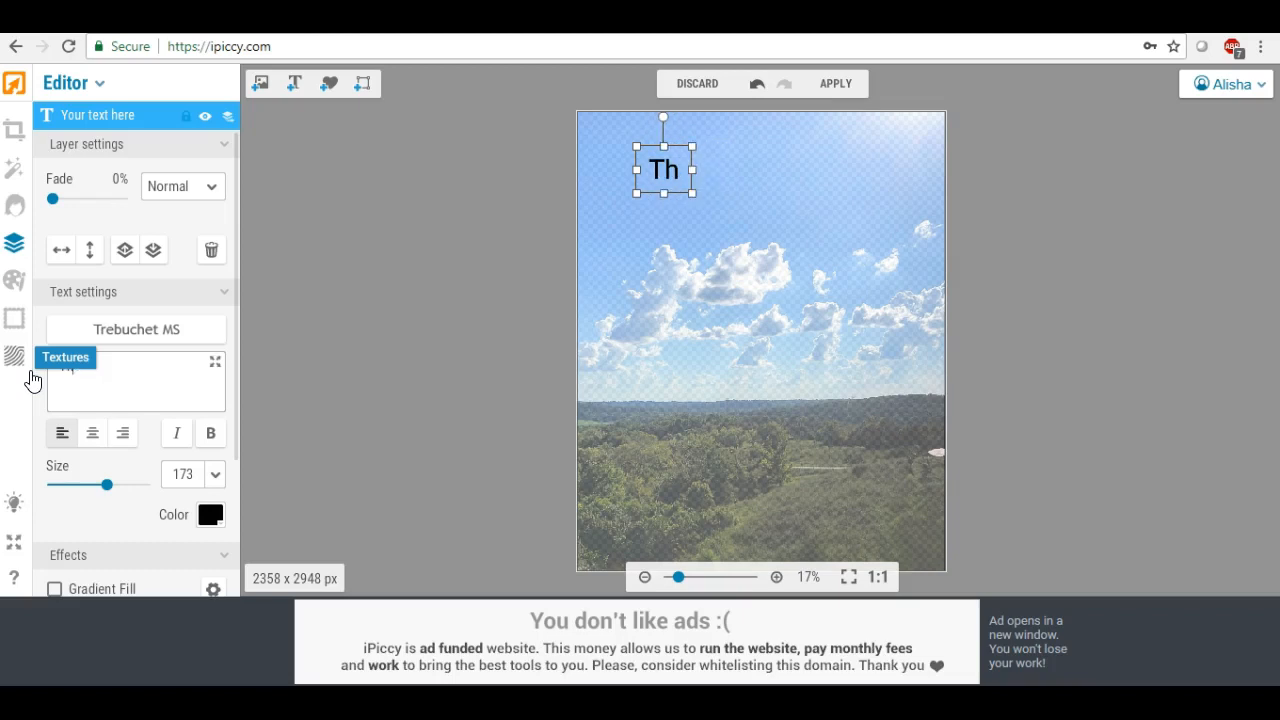
type("T")
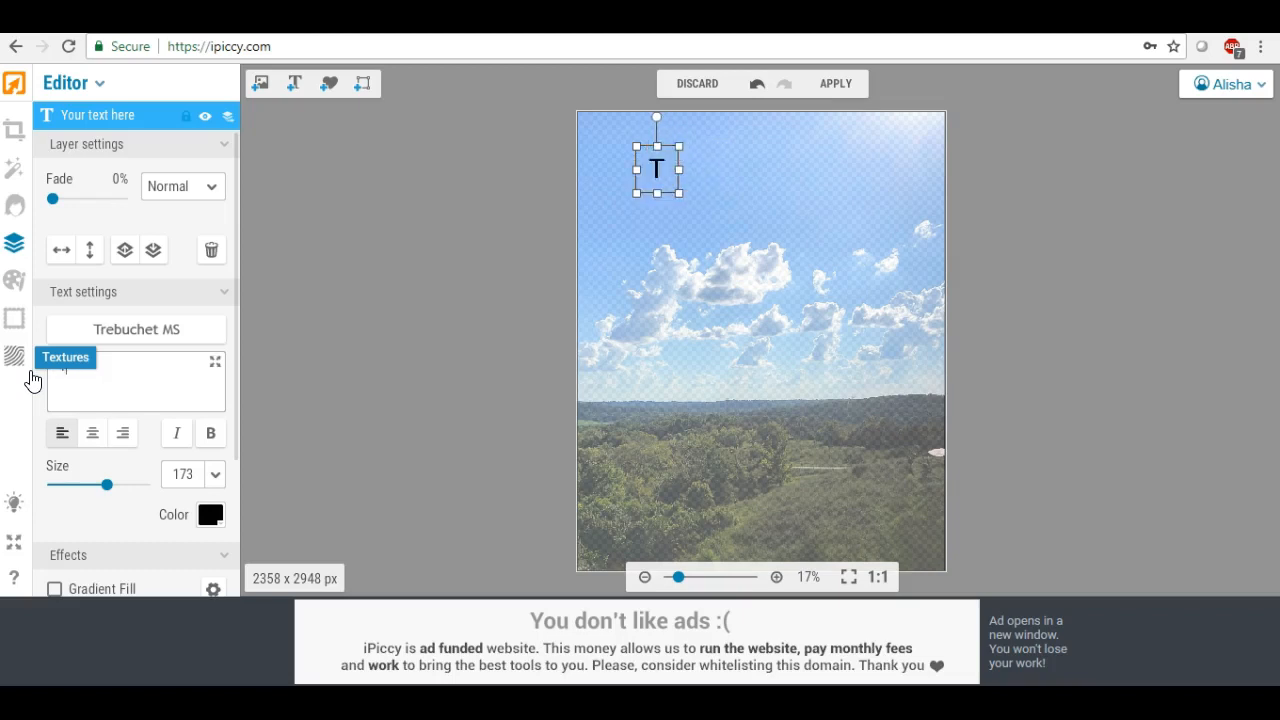
type("HE LIMIT IS NOT")
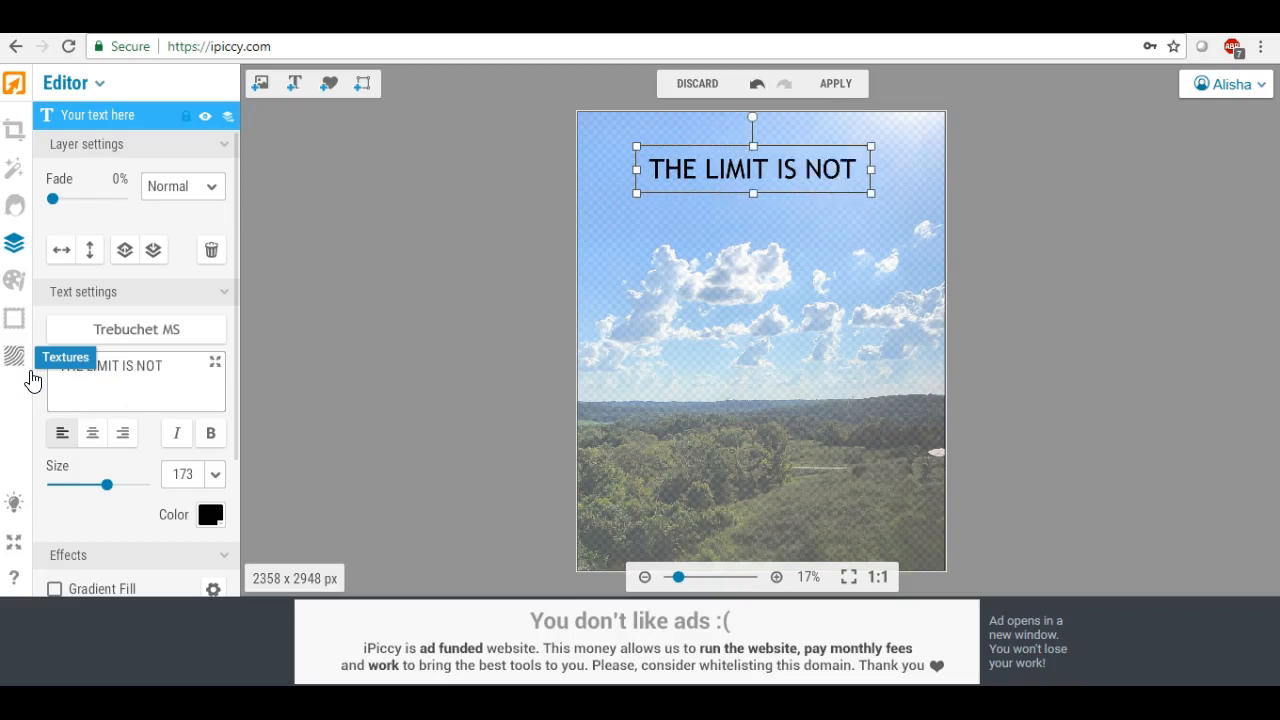
left_click(686, 274)
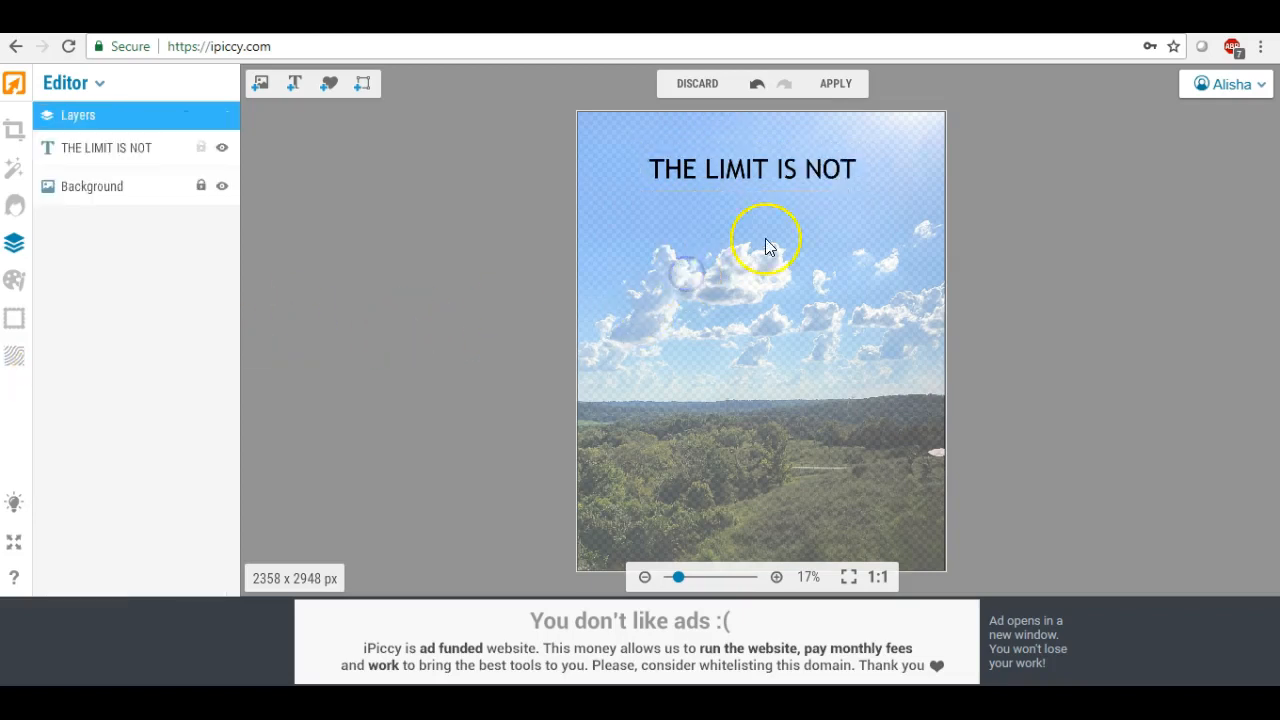
left_click(706, 170)
left_click(171, 363)
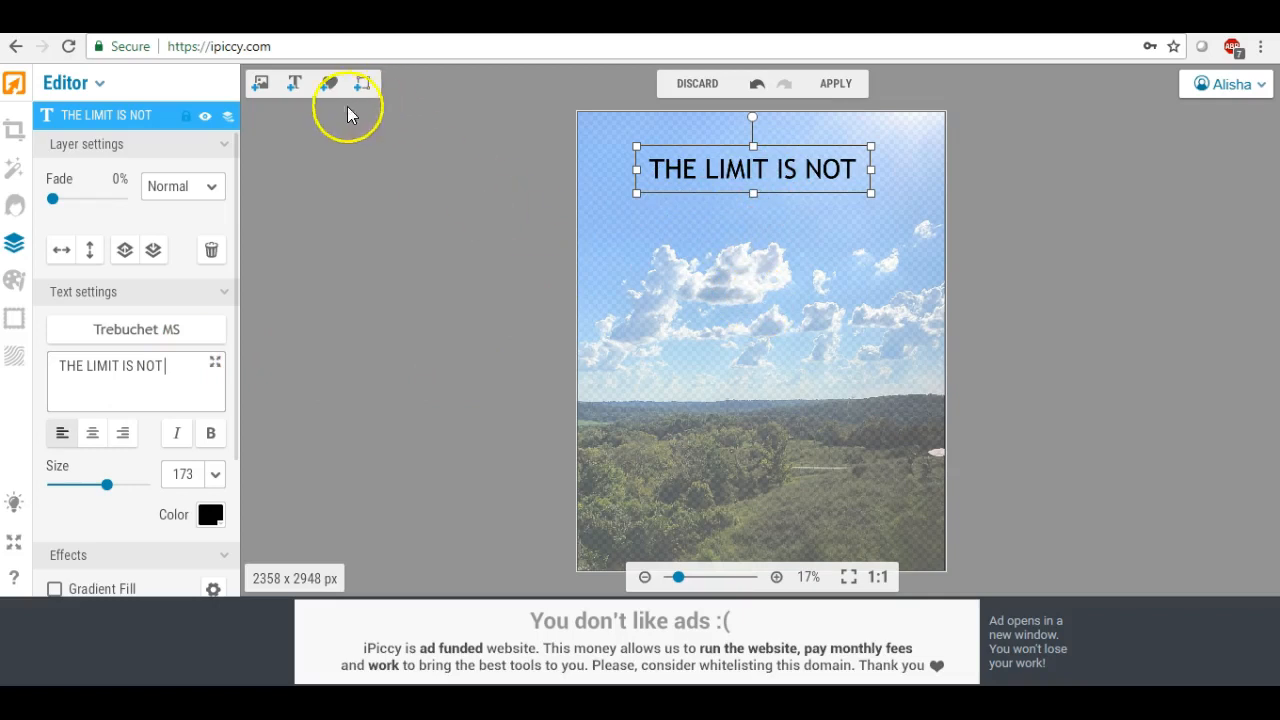
left_click(657, 243)
- Add a second text layer reading "IN THE SKY" and place it just below the first line
left_click(292, 84)
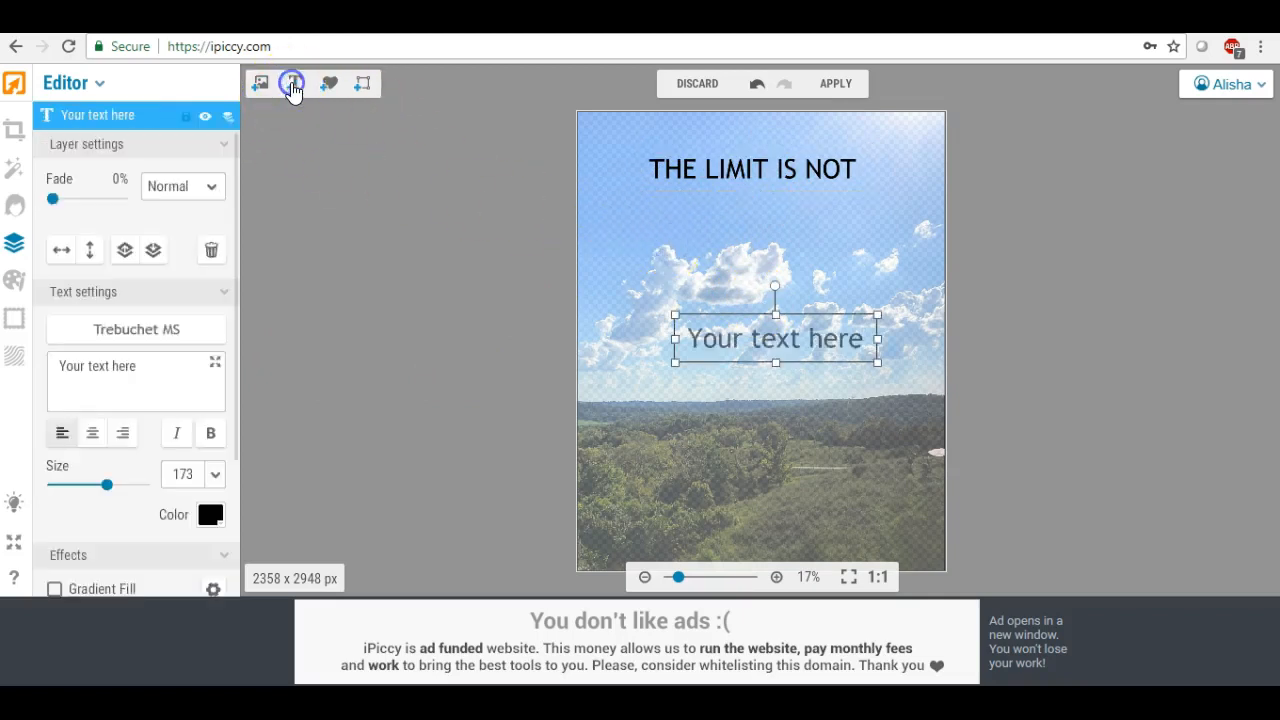
left_click_drag(160, 366, 10, 368)
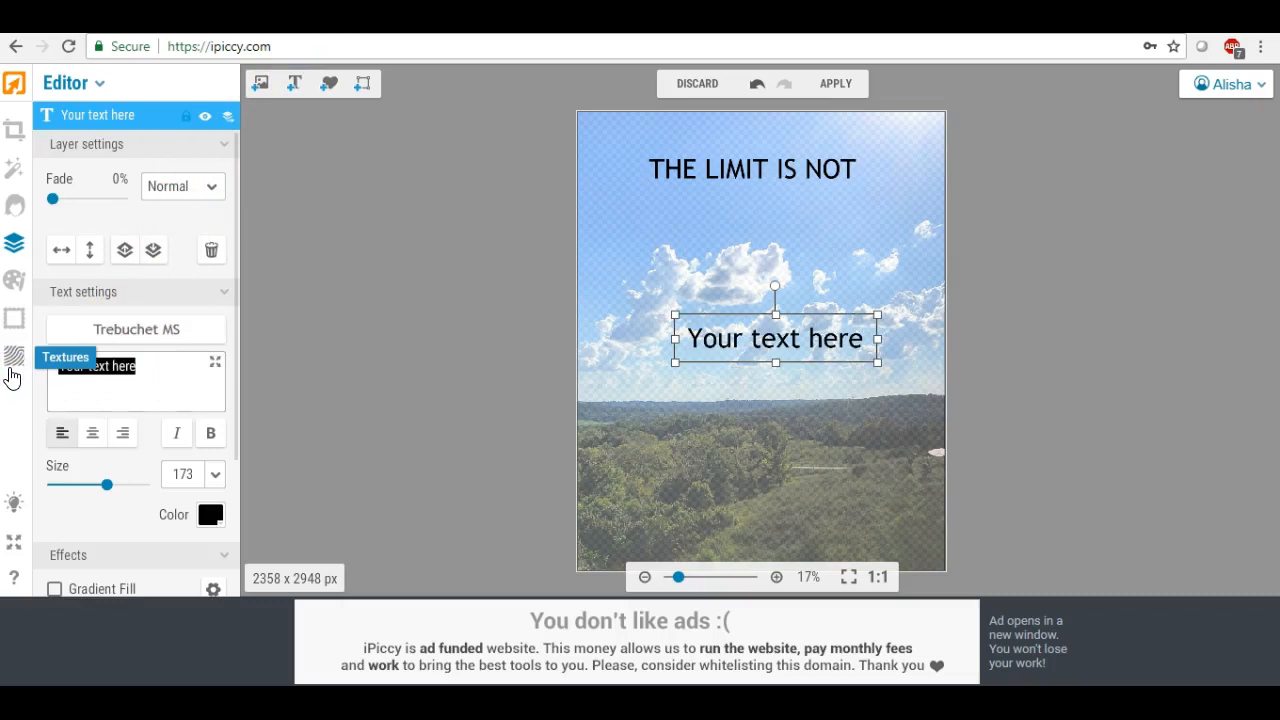
type("IN THE SKY")
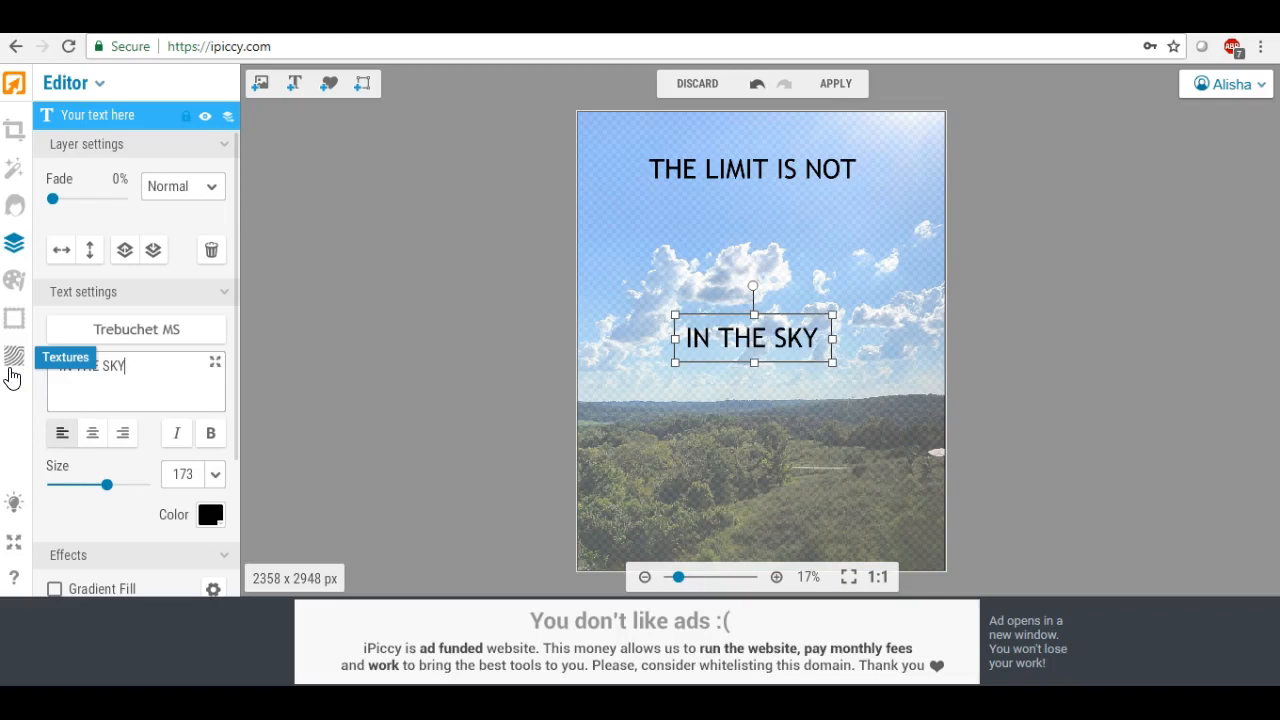
left_click(634, 437)
left_click_drag(729, 343, 733, 240)
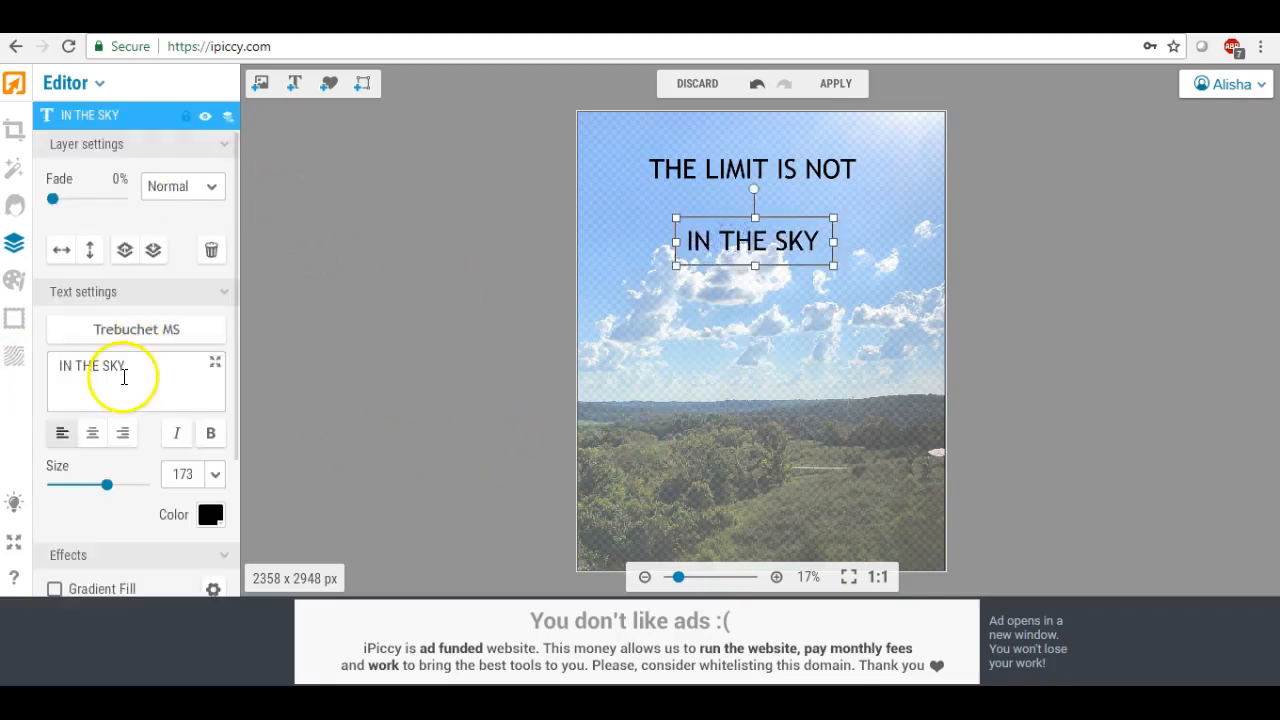
- Replace the wording of the "IN THE SKY" text layer with "THE LIMIT IS IN"
key("ctrl+a")
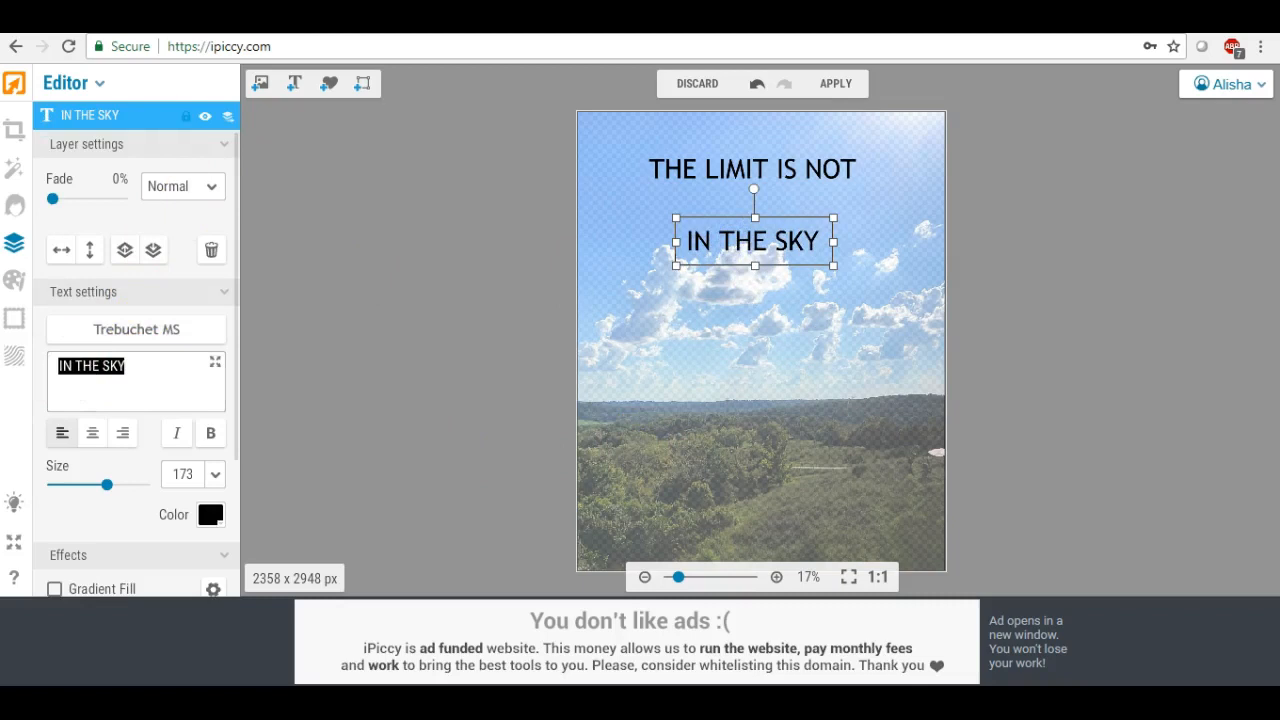
type("THE ")
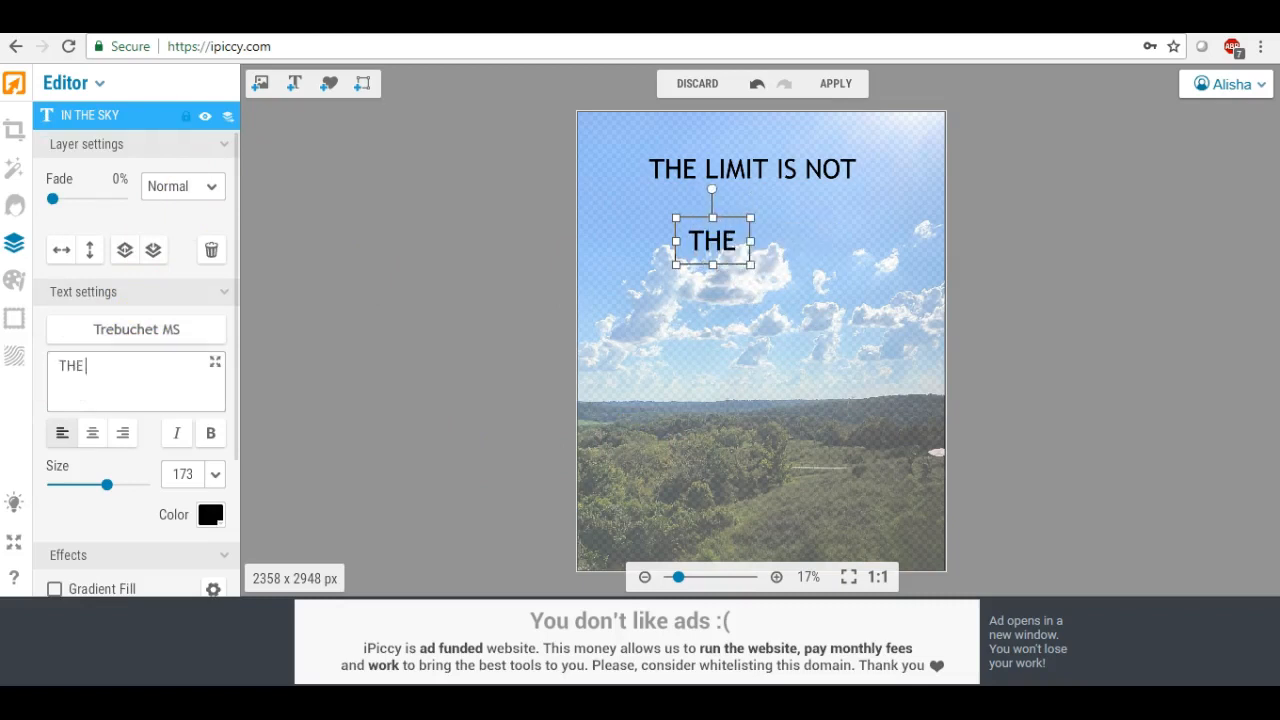
type("LIMIT")
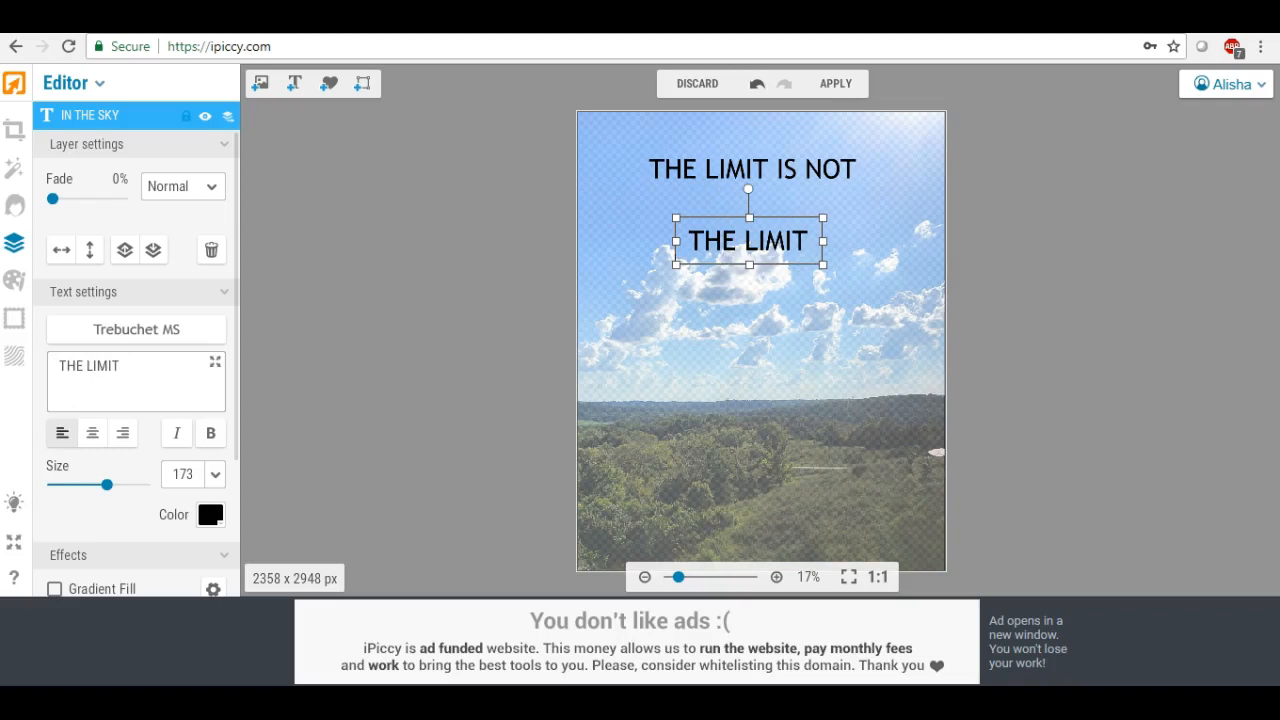
type(" IS")
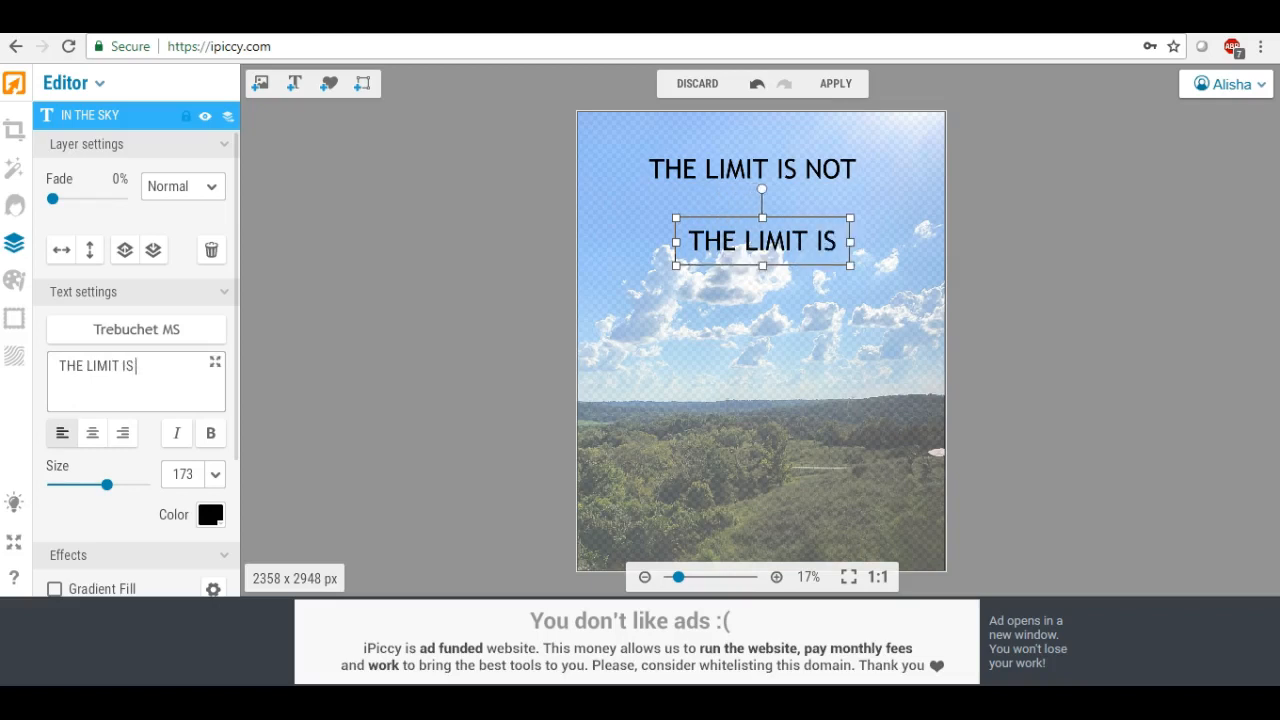
type(" IN")
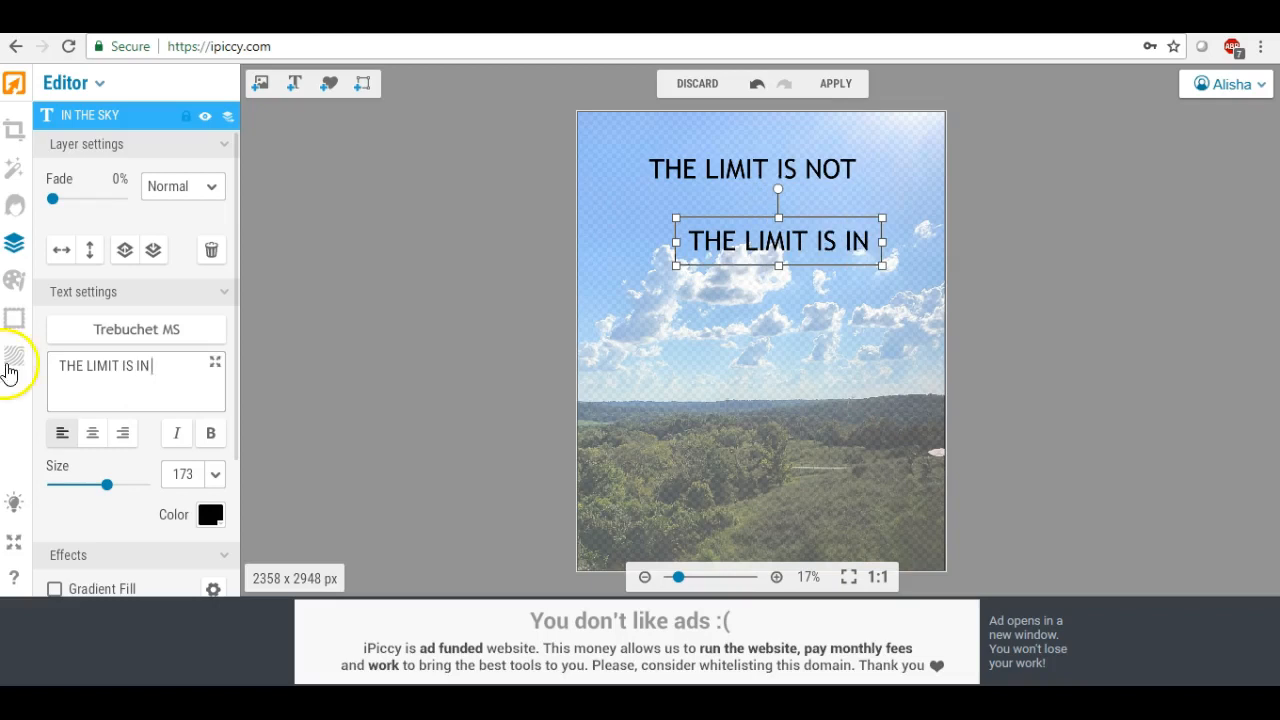
left_click(708, 362)
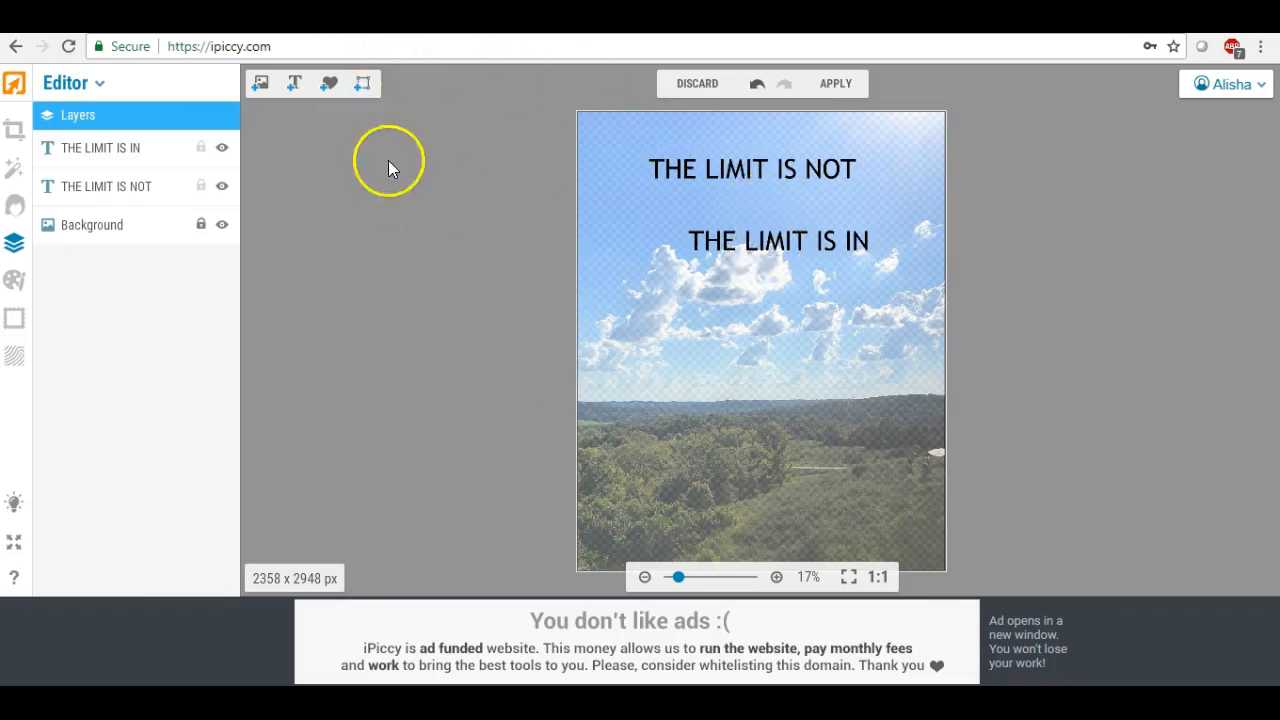
- Add a new text layer reading "IN THE SKY" to the photo
left_click(295, 88)
left_click(152, 367)
key("ctrl+a")
type("IN")
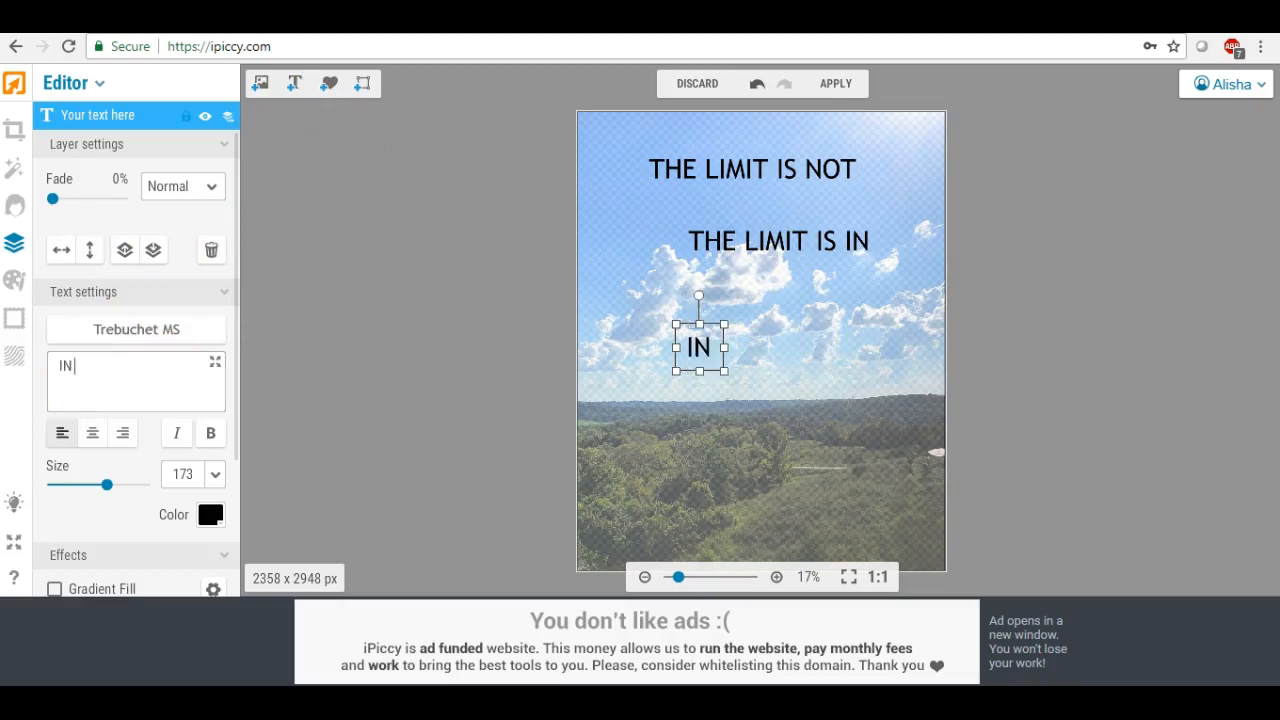
type(" THE SKY")
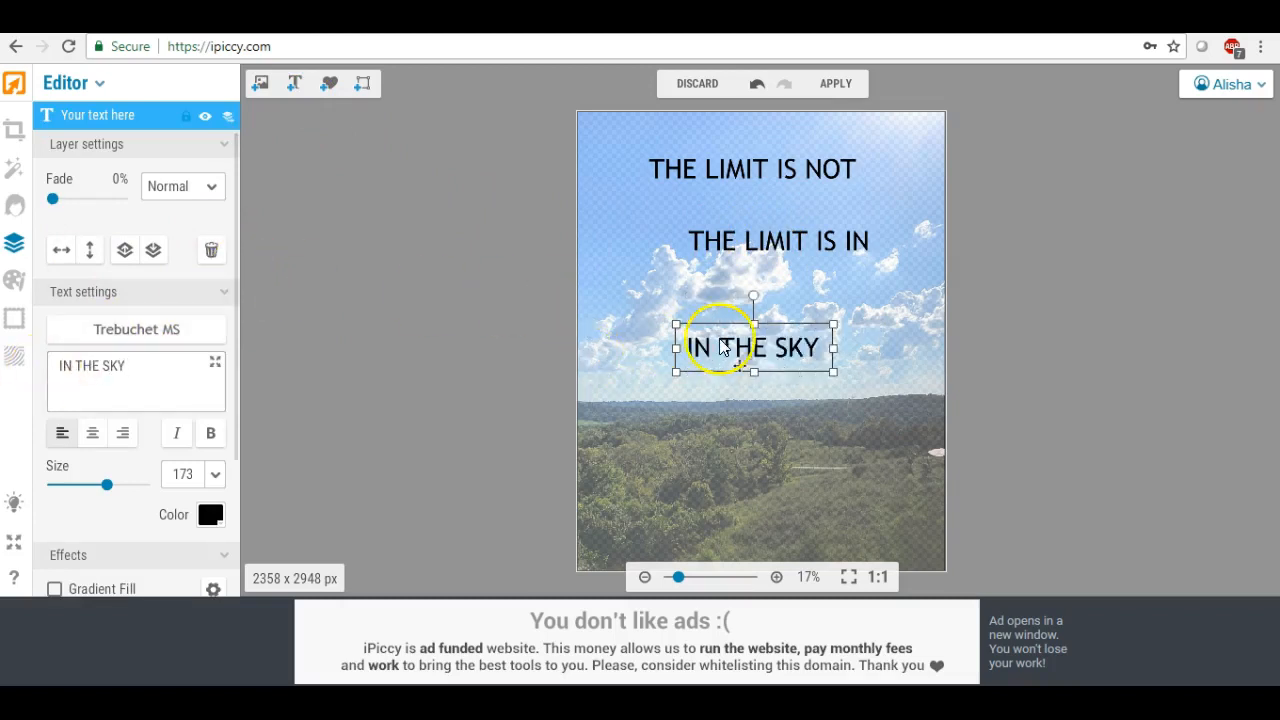
- Arrange "IN THE SKY" directly beneath "THE LIMIT IS NOT", with the "THE LIMIT IS IN" line below it
left_click_drag(714, 343, 700, 186)
left_click_drag(733, 242, 740, 300)
left_click_drag(723, 178, 744, 212)
left_click_drag(739, 297, 764, 280)
- Change the "THE LIMIT IS IN" layer's text to "THE MIND" and move it lower, leaving room for another line above
left_click(159, 367)
left_click_drag(159, 367, 46, 360)
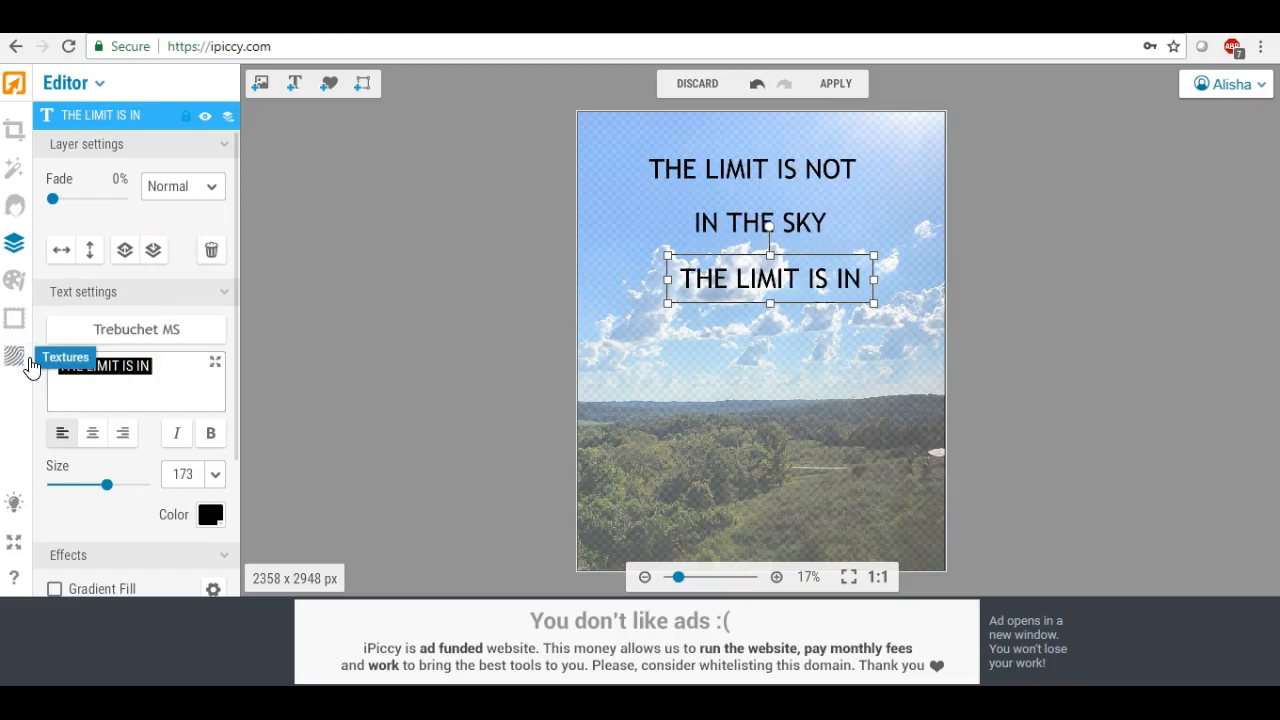
type("THE M")
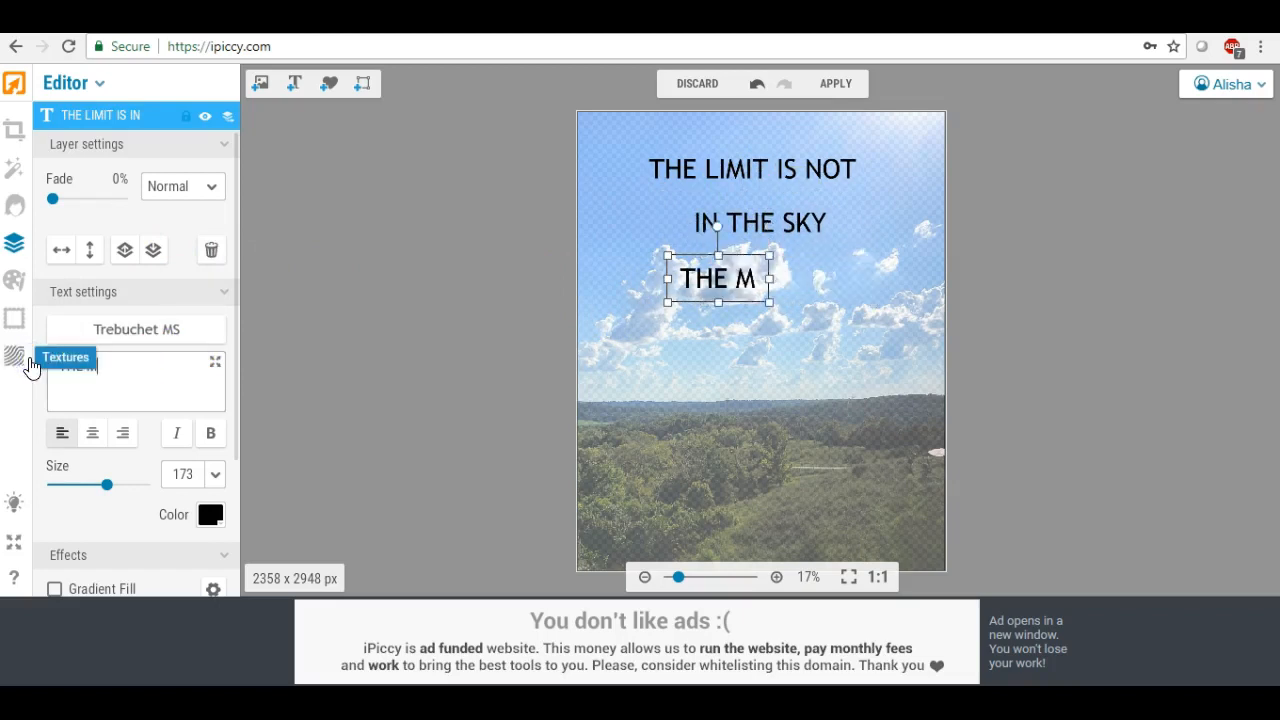
type("IND")
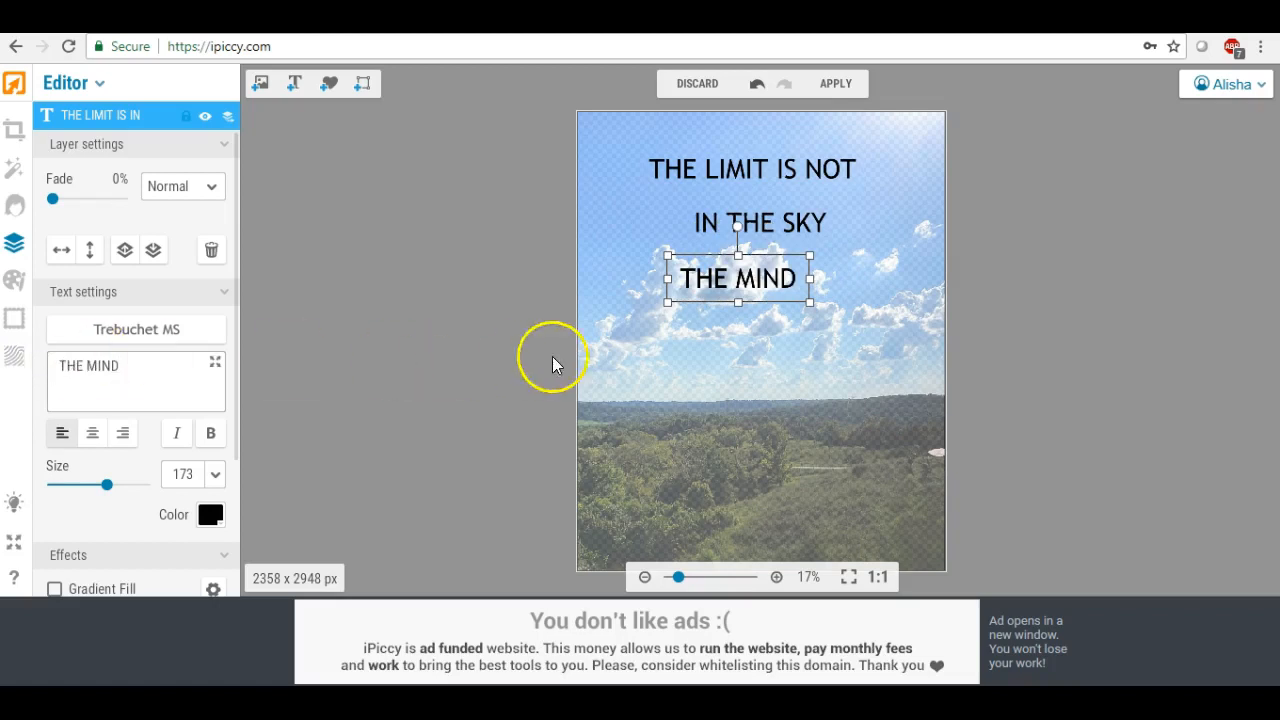
left_click(648, 351)
left_click_drag(743, 278, 761, 322)
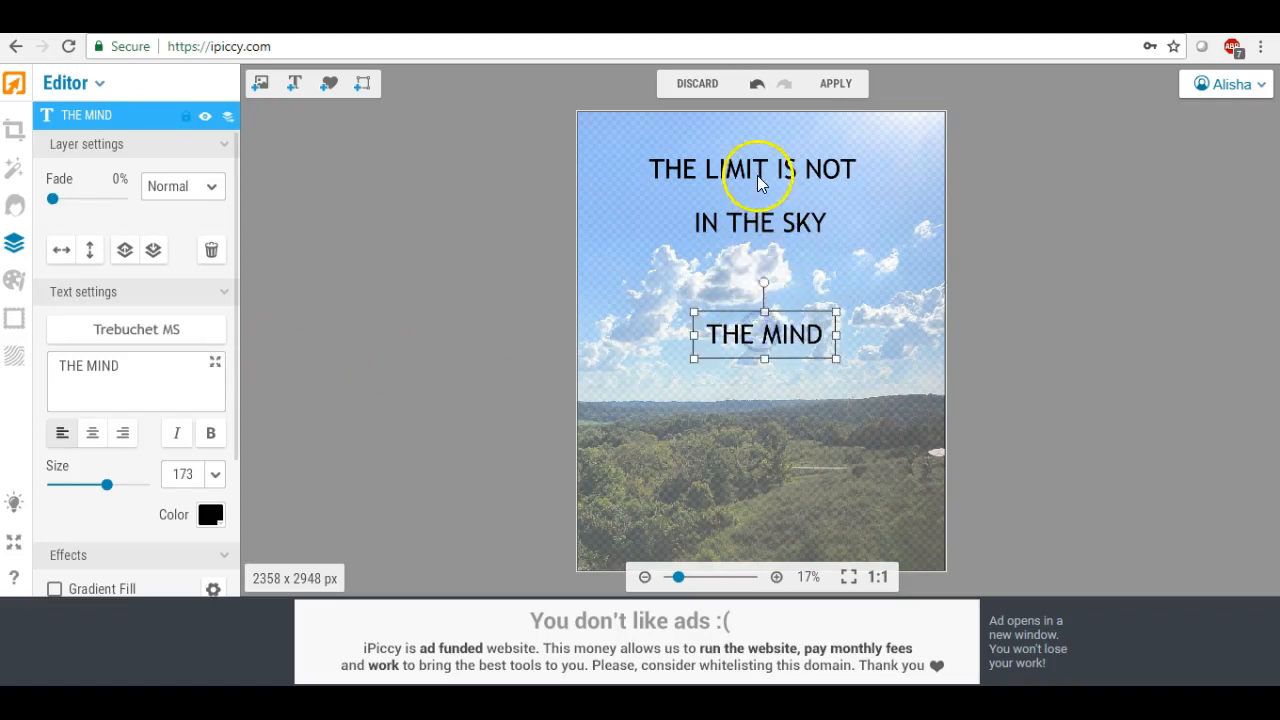
left_click(798, 464)
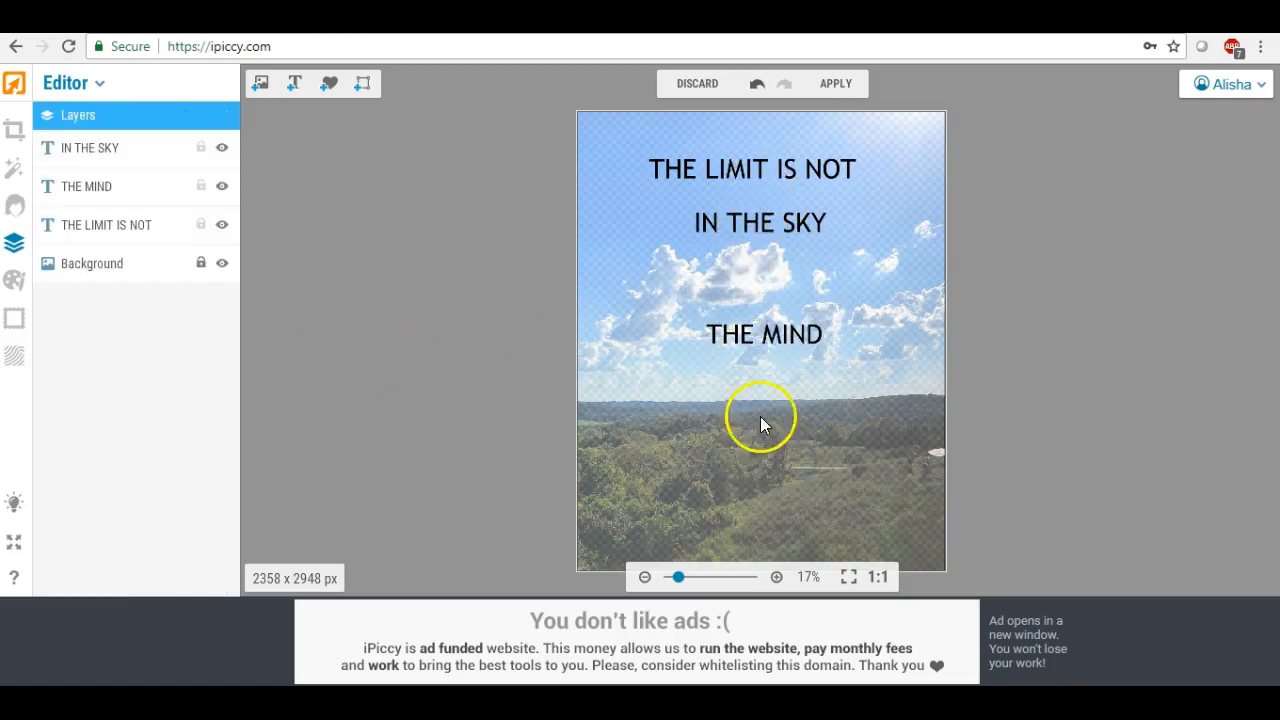
- Add a text layer reading "THE LIMIT IS IN" and place it between "IN THE SKY" and "THE MIND"
left_click(753, 335)
left_click(297, 84)
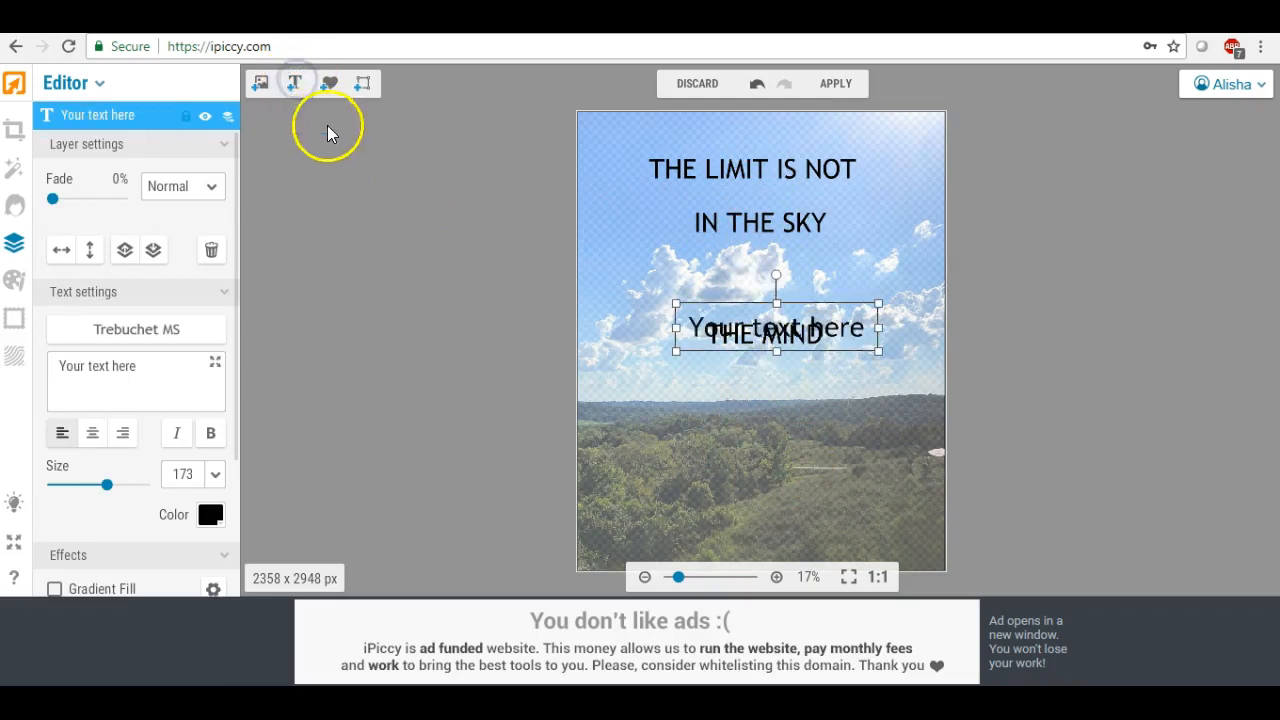
left_click_drag(776, 297, 762, 261)
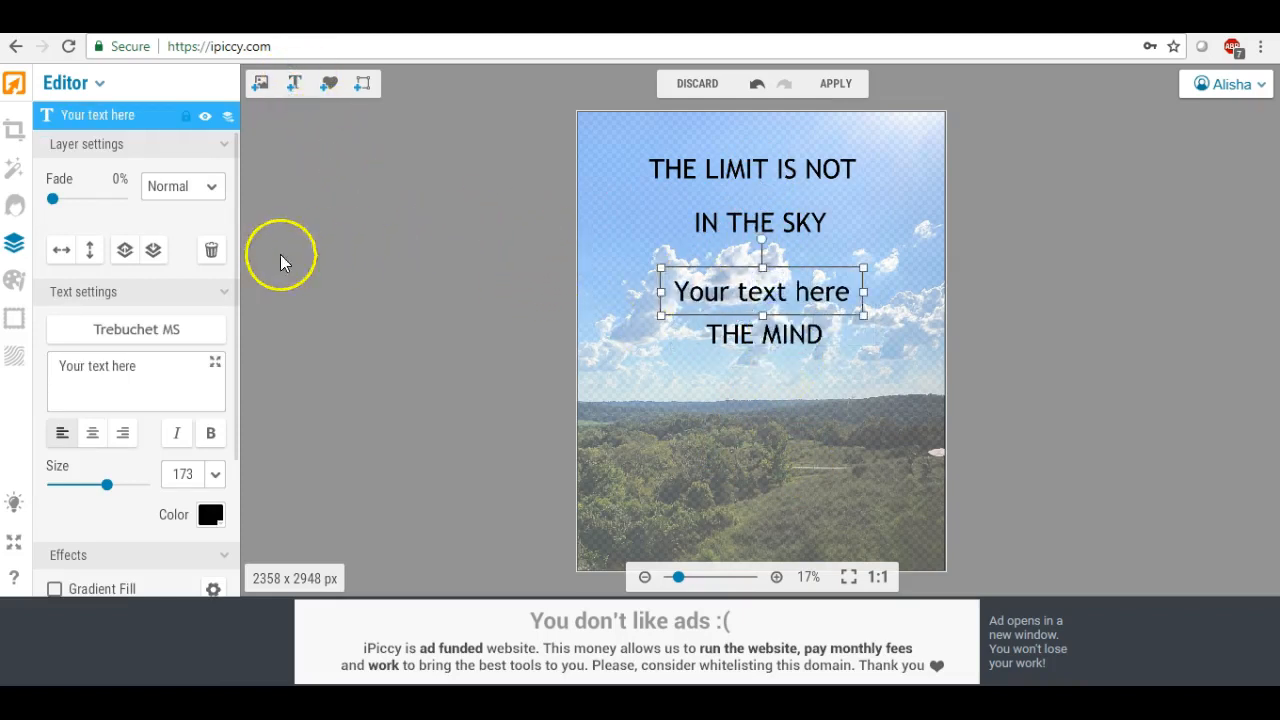
left_click_drag(142, 365, 22, 362)
type("T")
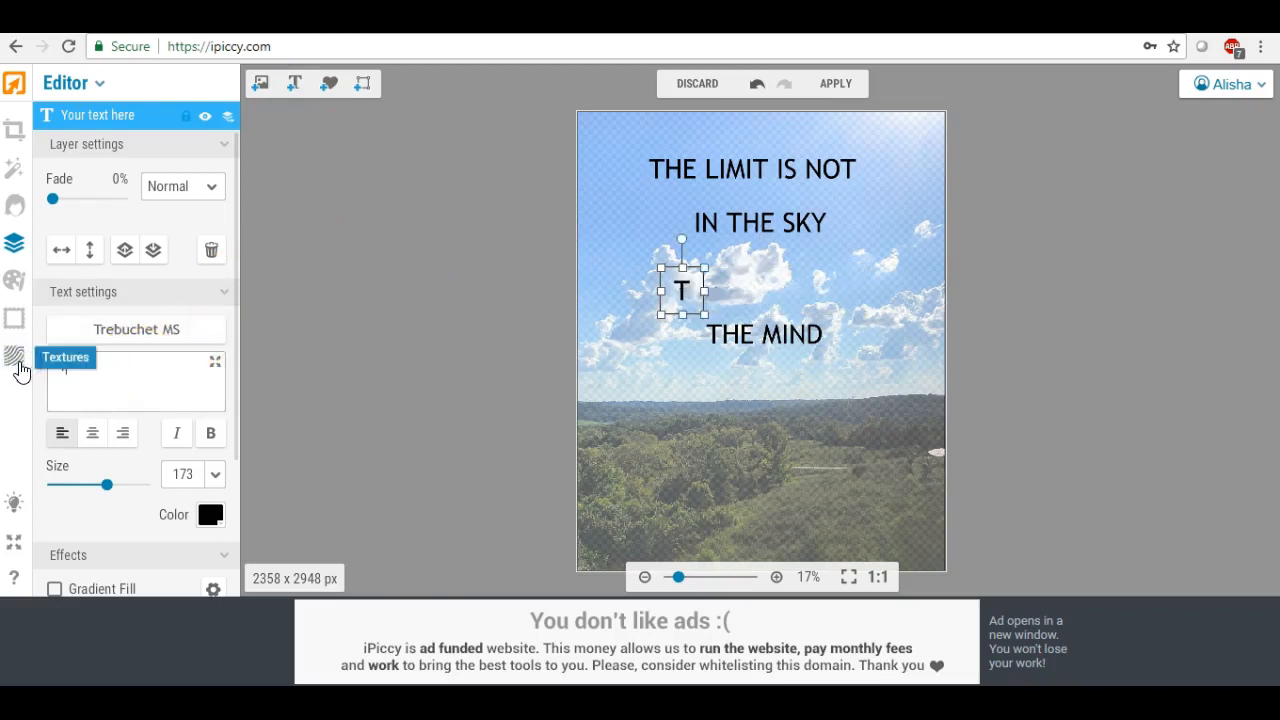
type("HE LIMIT")
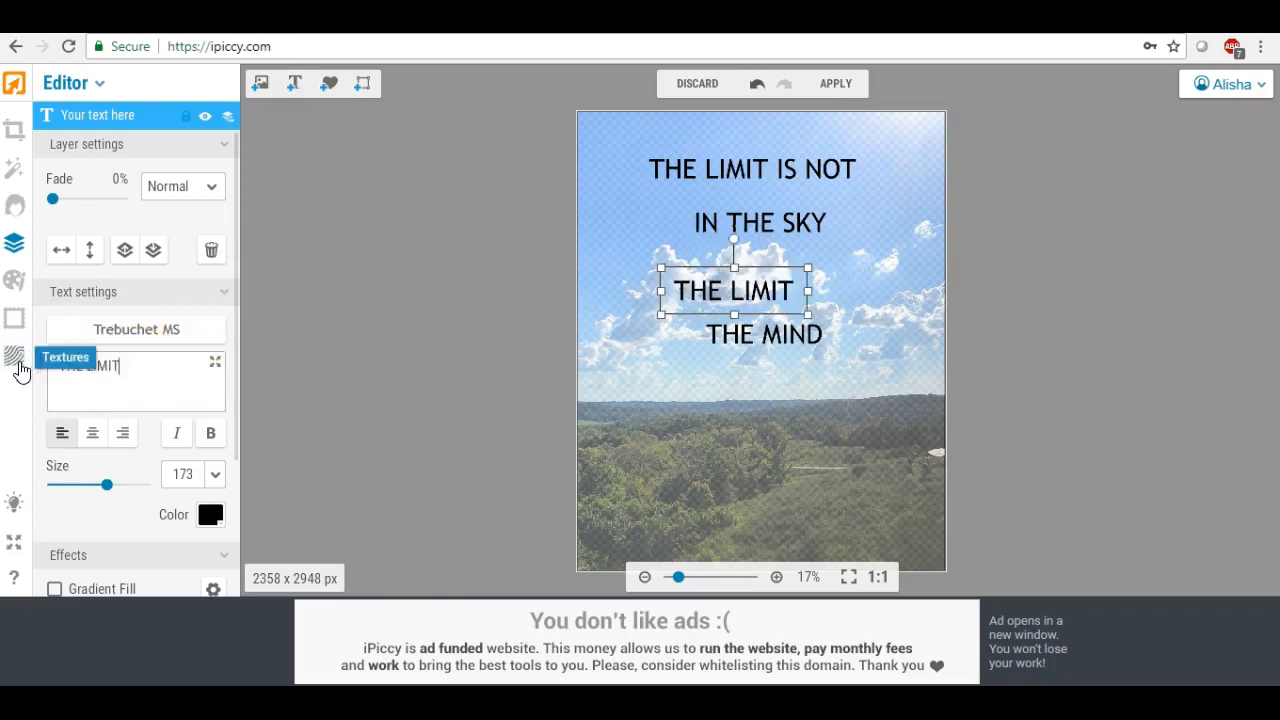
type(" IS IN")
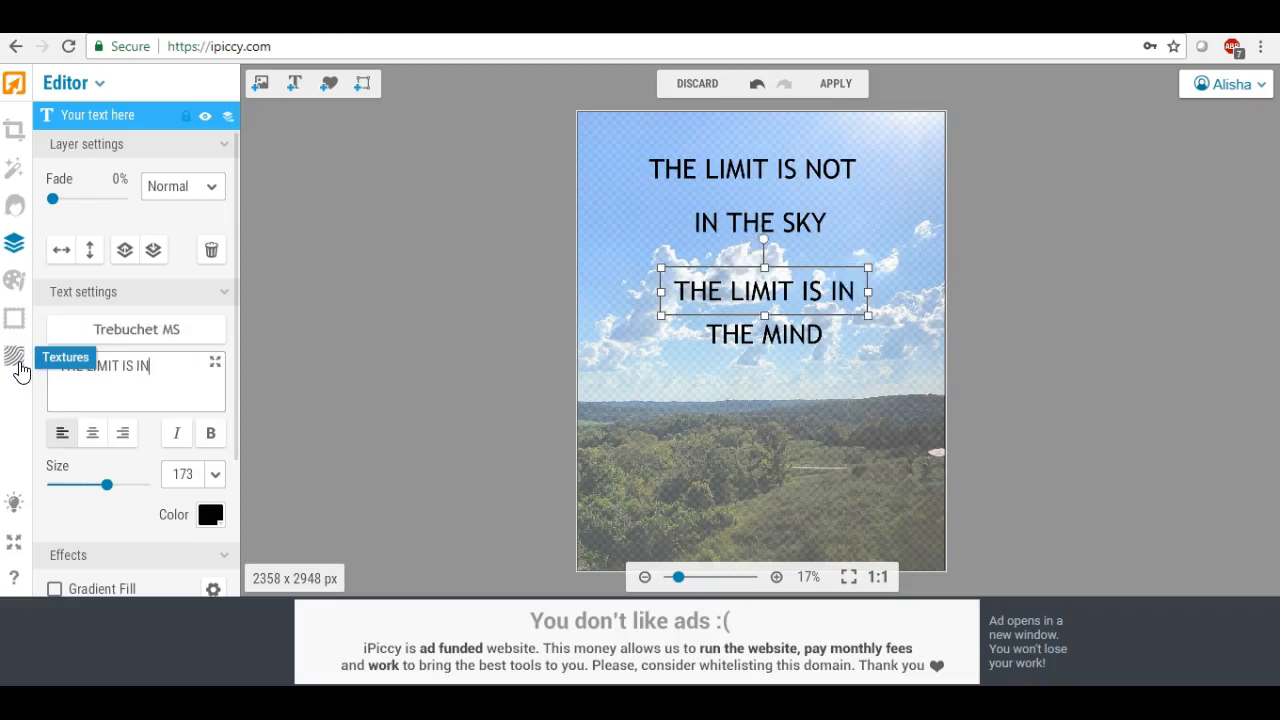
left_click_drag(718, 290, 710, 271)
left_click(711, 379)
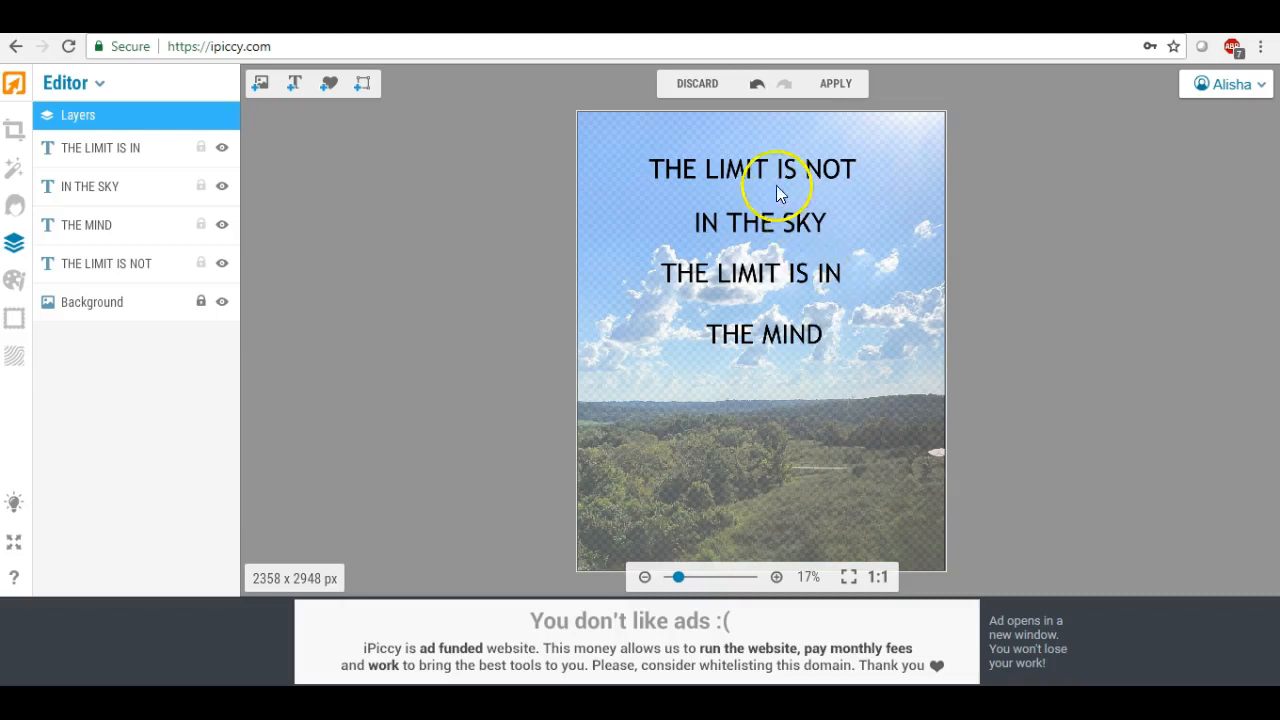
- Set the "THE LIMIT IS NOT" line to the local font Arial Narrow in bold
left_click(734, 171)
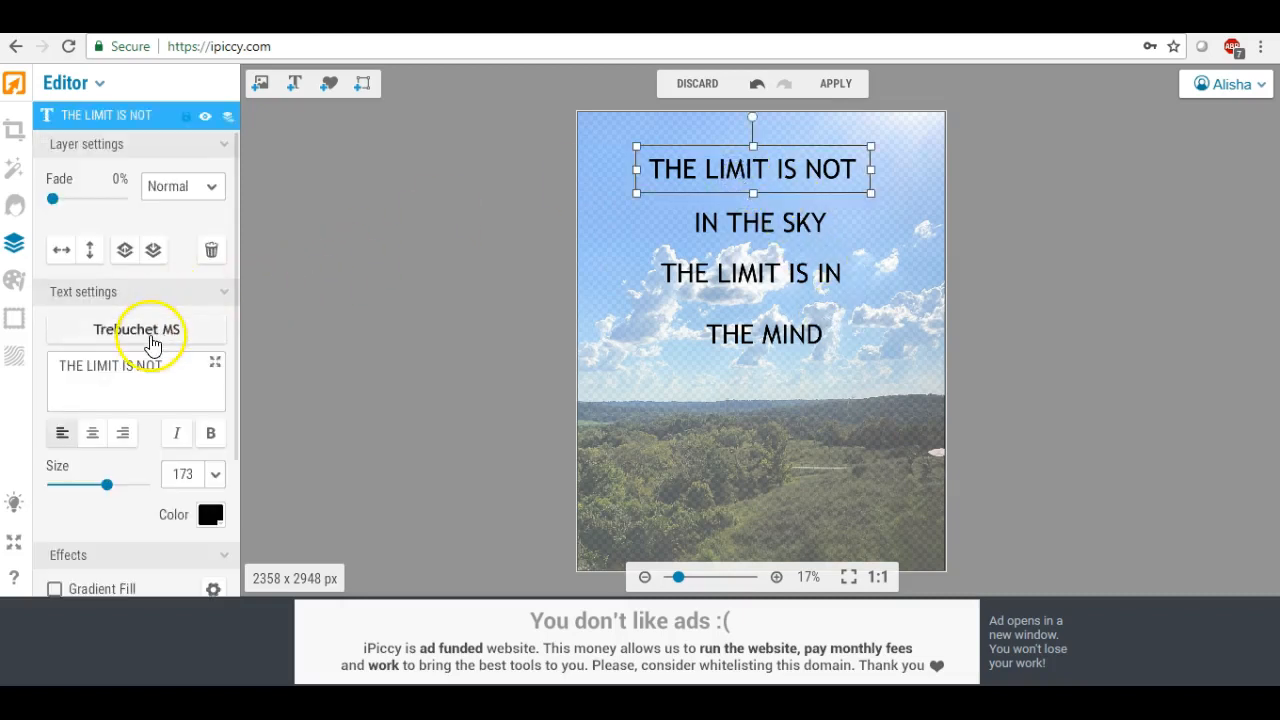
left_click(148, 338)
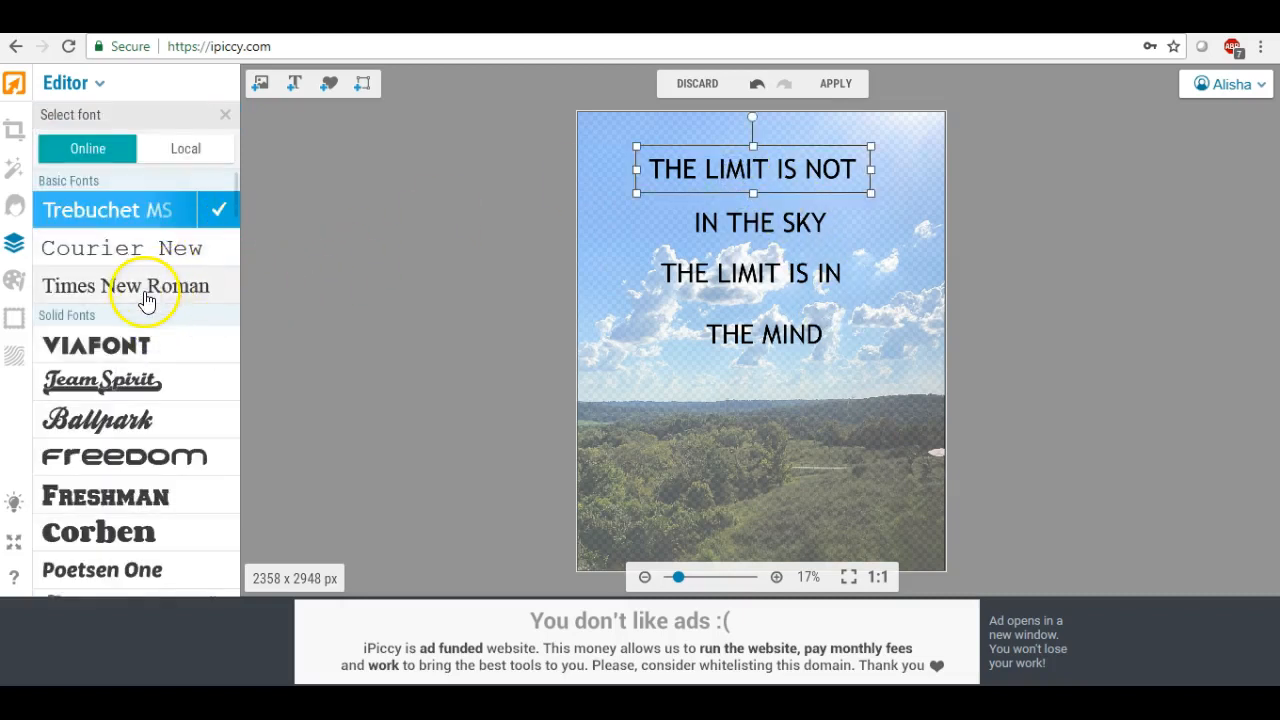
left_click(178, 168)
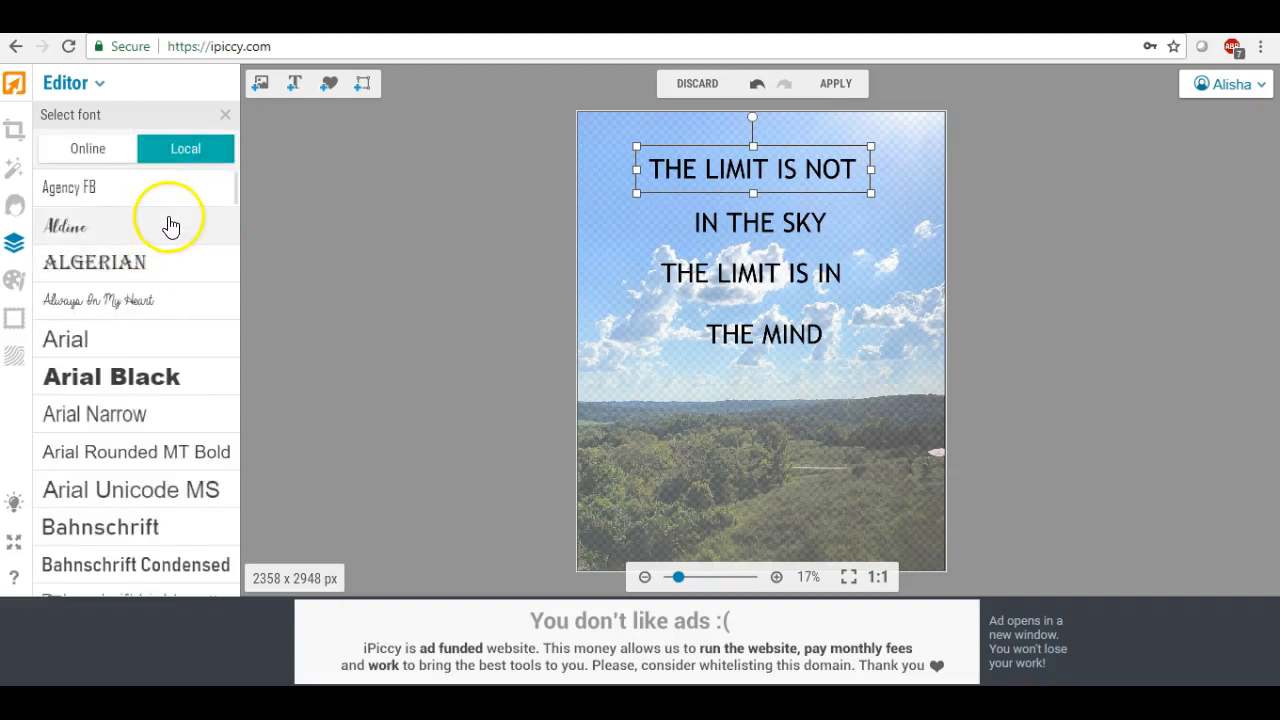
scroll(145, 275, "down", 1)
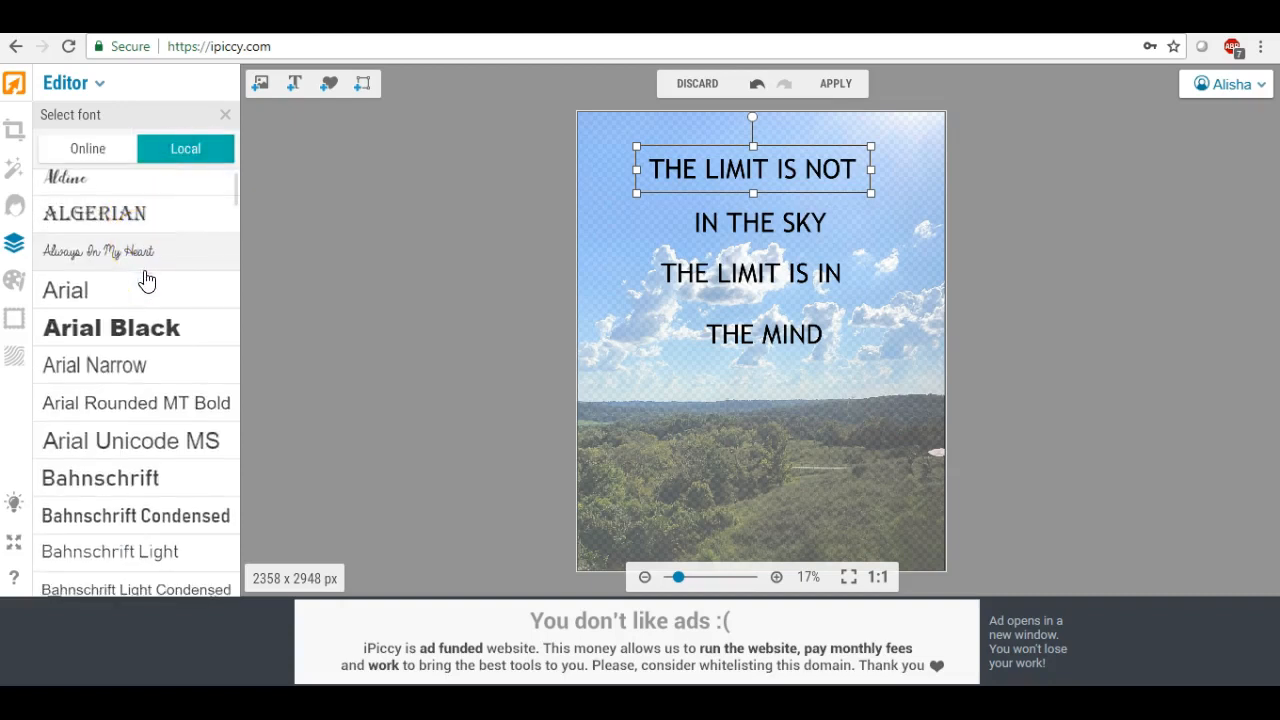
left_click(145, 323)
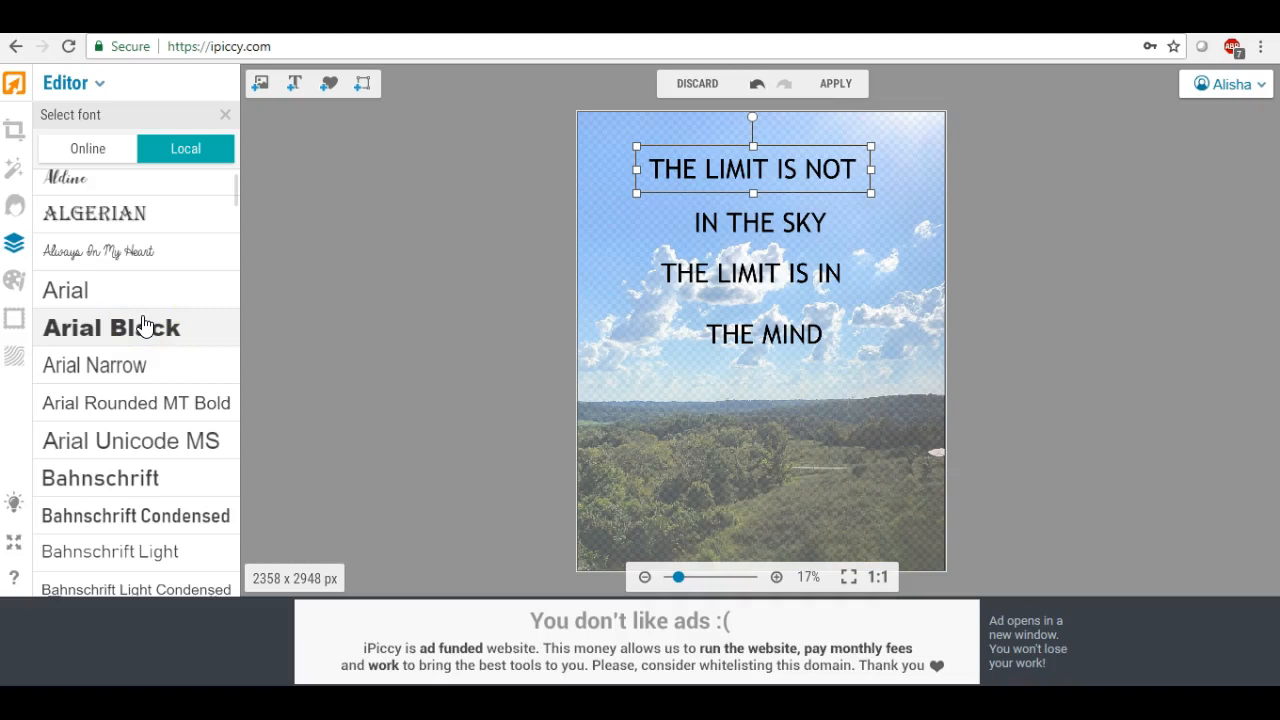
left_click(135, 362)
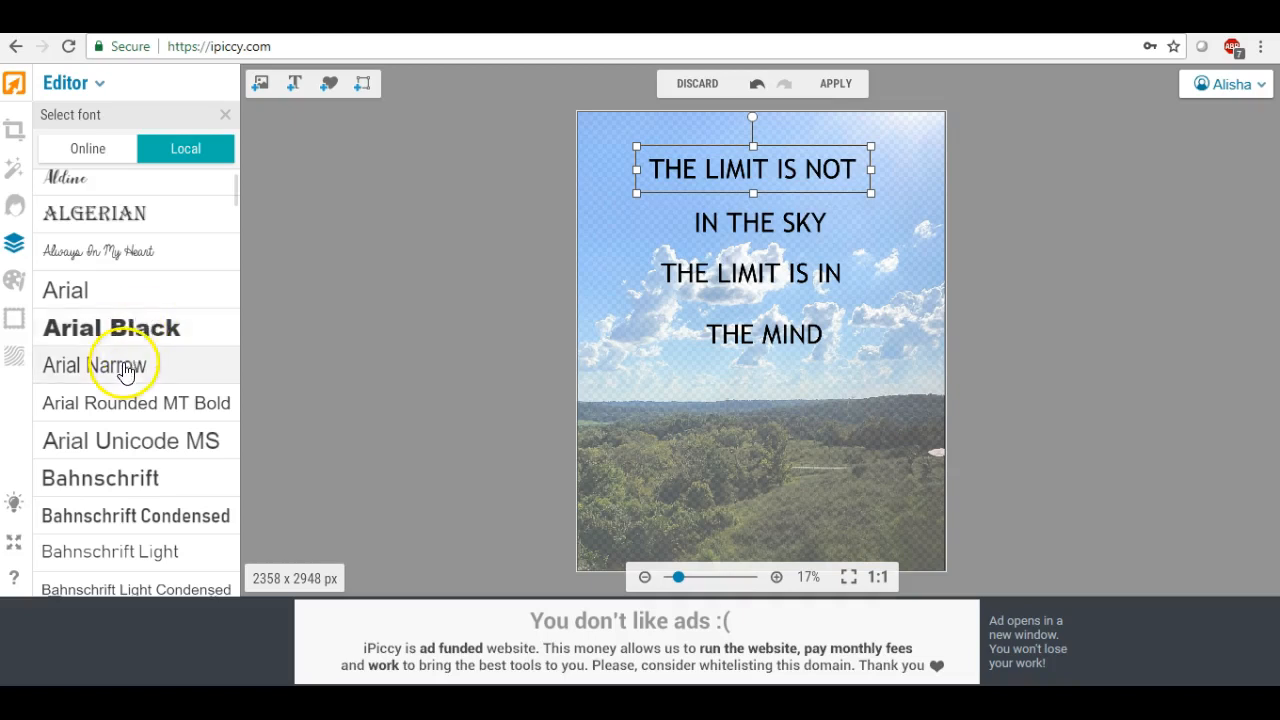
left_click(217, 365)
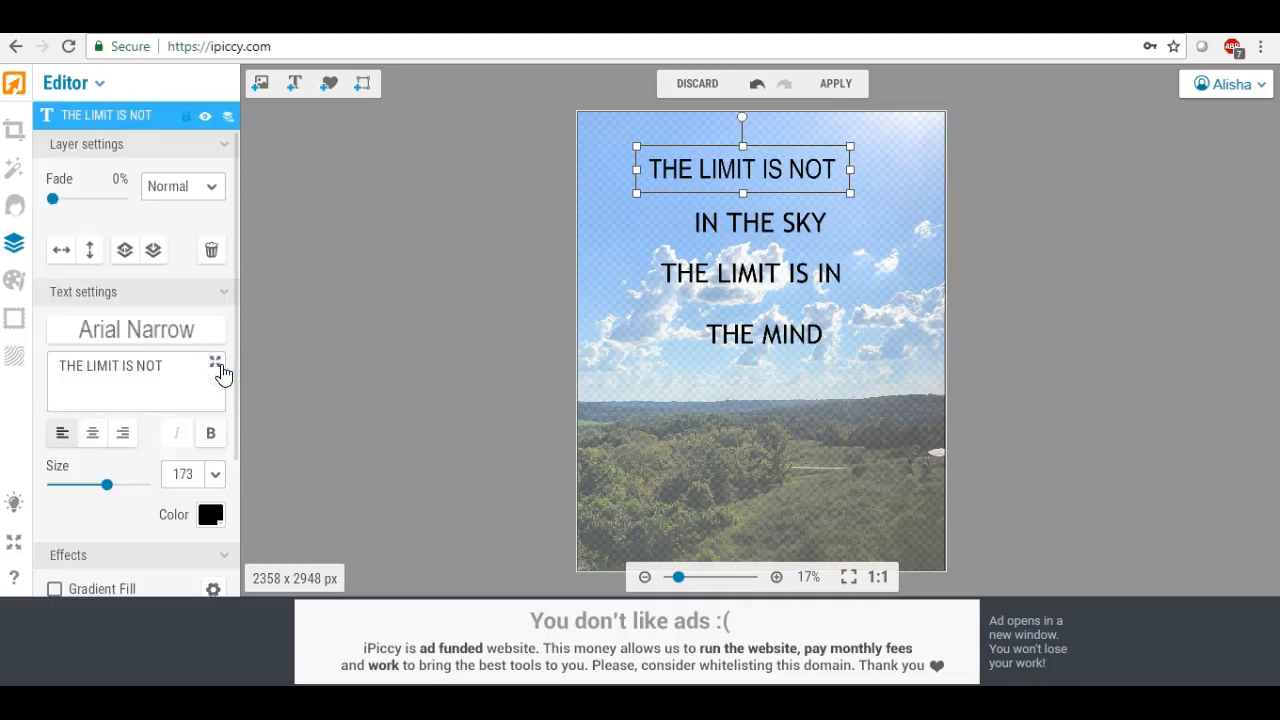
left_click(212, 434)
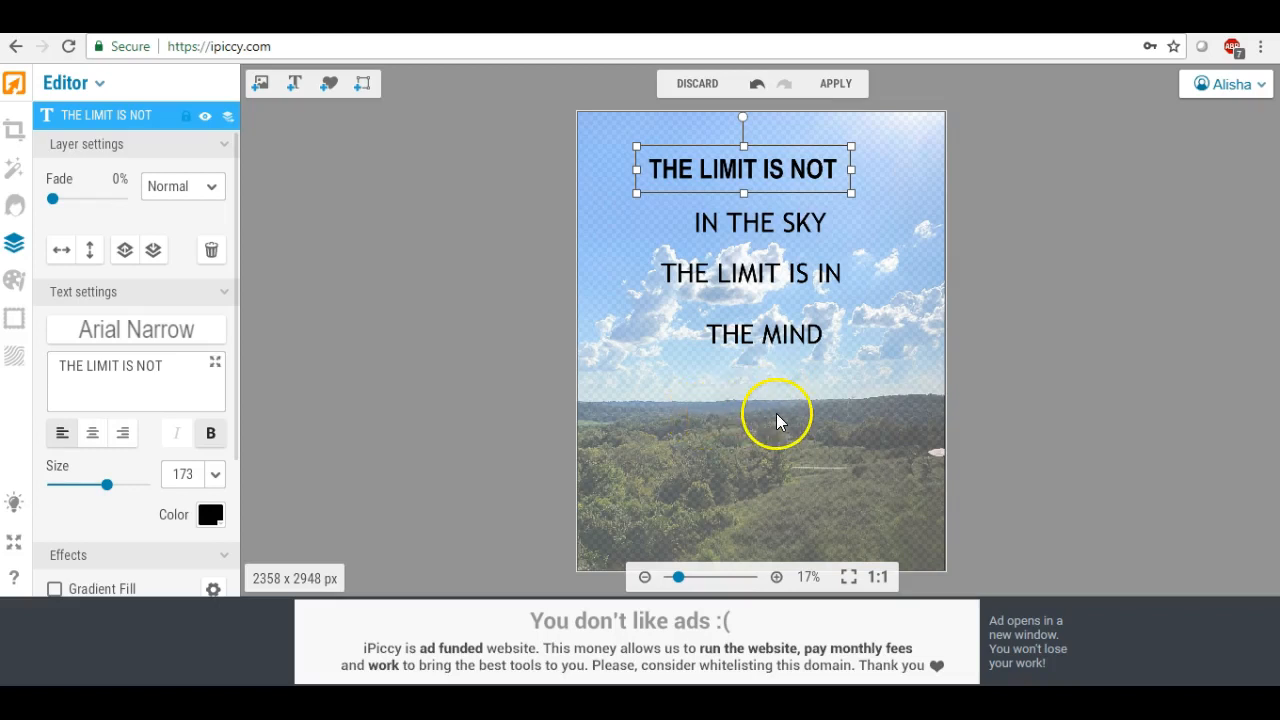
- Color the "THE LIMIT IS NOT" line dark gray 5C5C5C
left_click(210, 516)
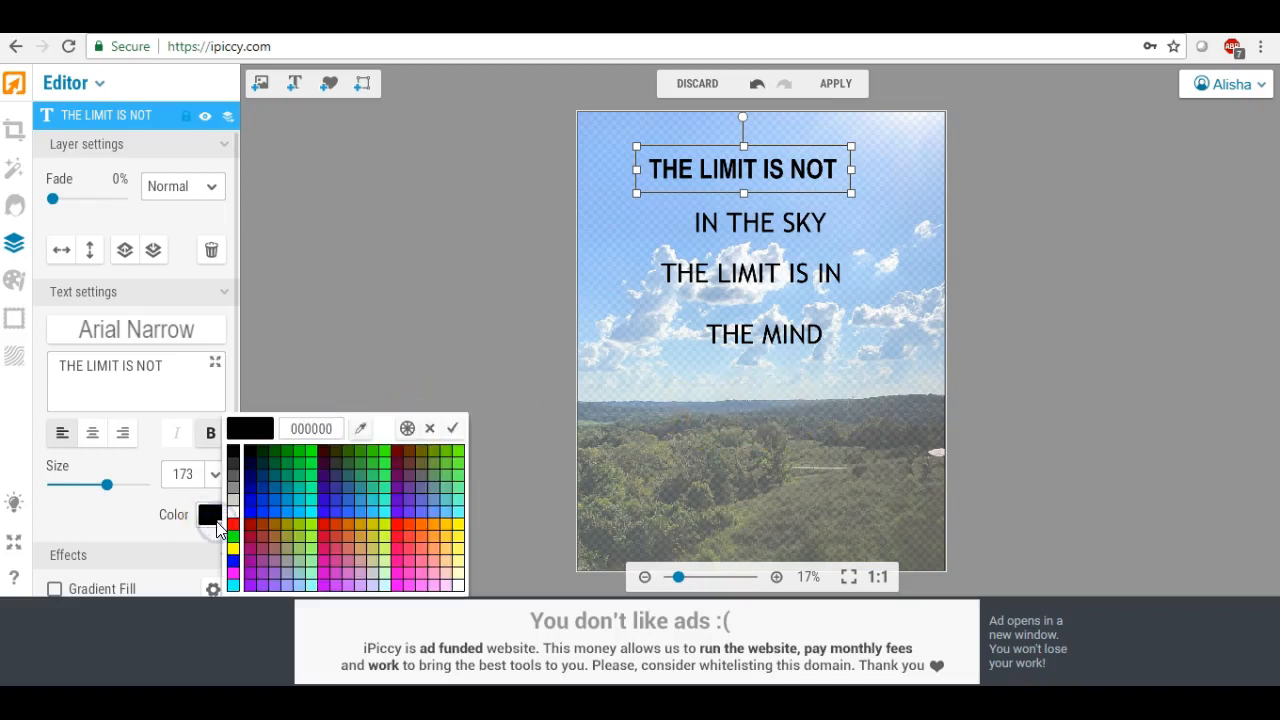
left_click(234, 488)
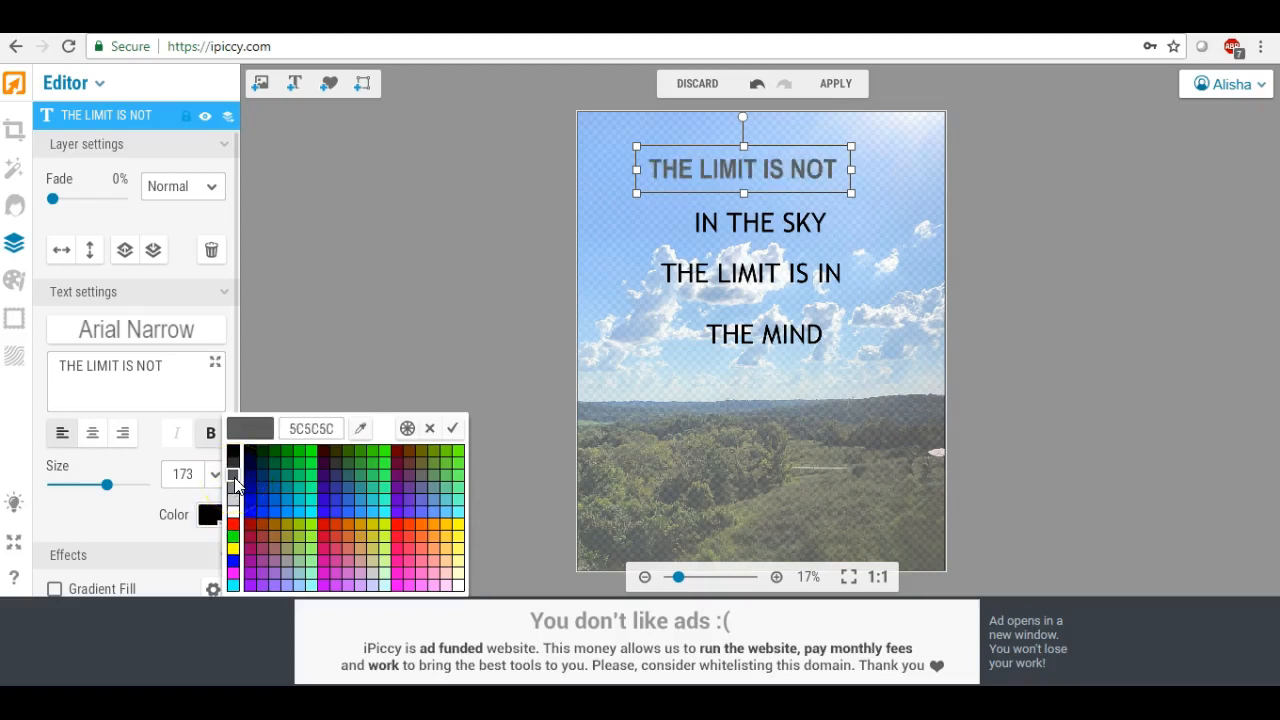
left_click(234, 482)
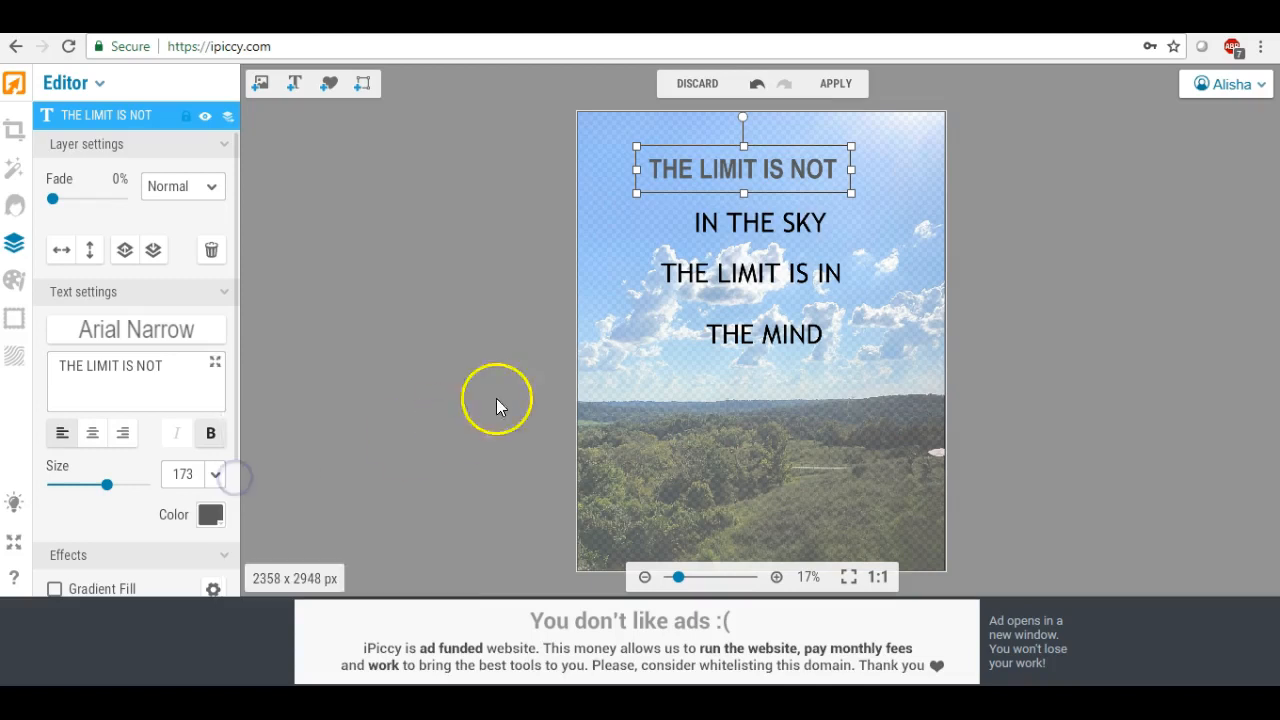
- Set the "IN THE SKY" line to the local font Arial Narrow in bold
left_click(760, 222)
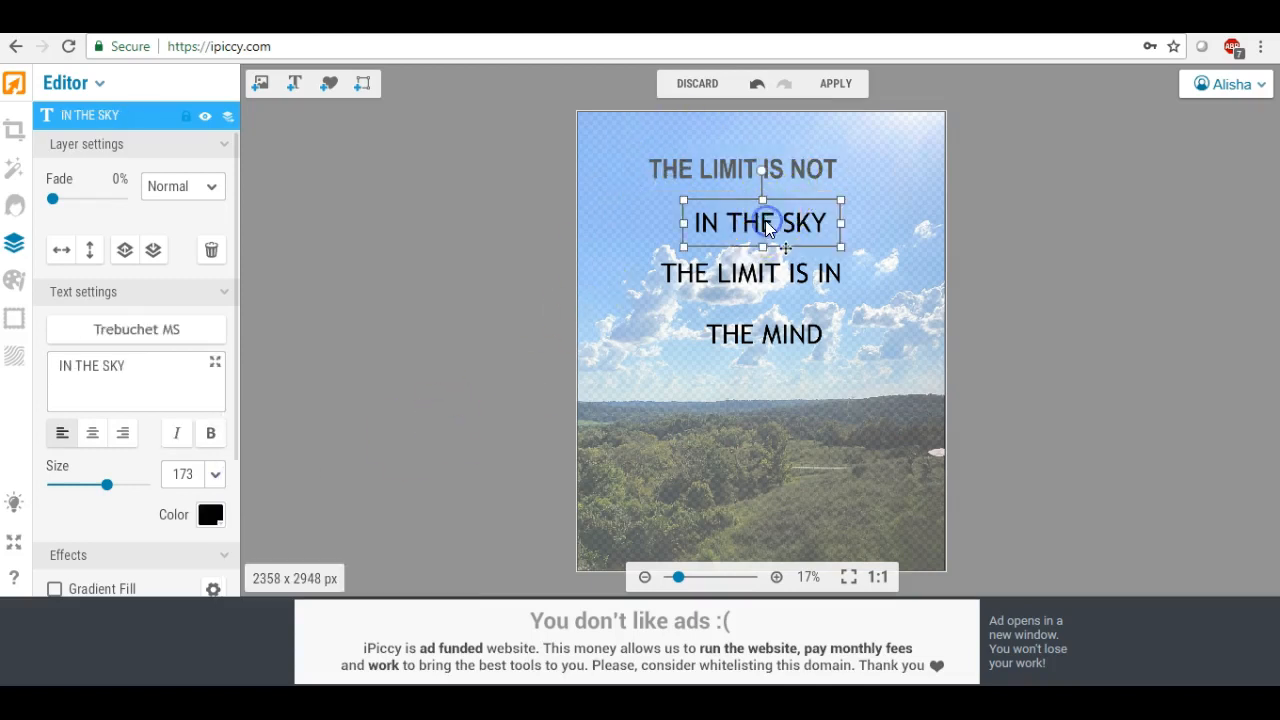
left_click(163, 332)
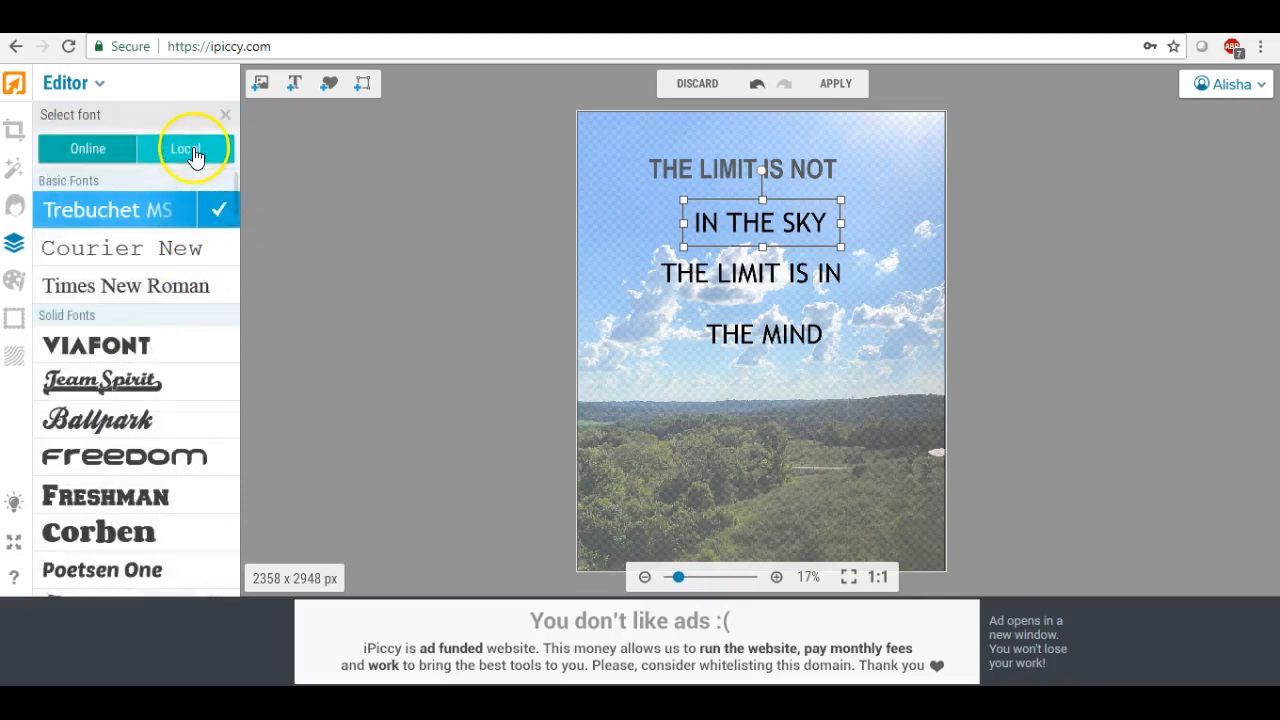
left_click(195, 150)
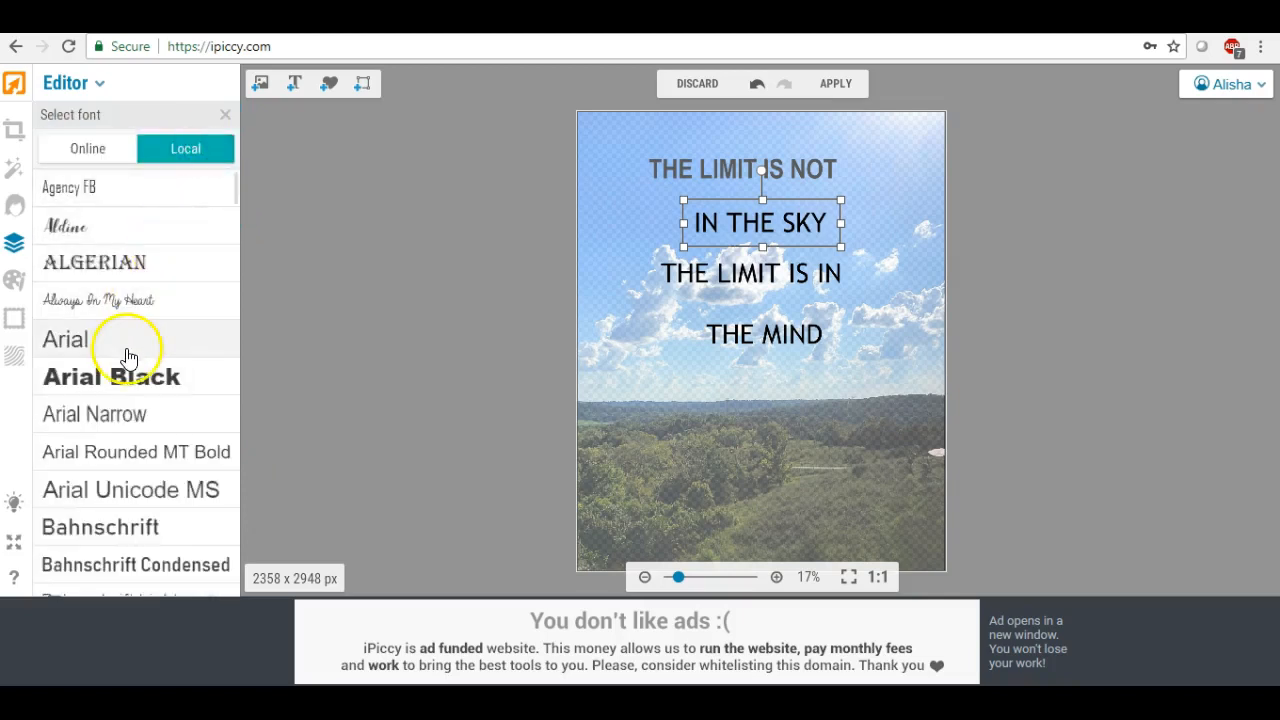
left_click(118, 418)
left_click(218, 424)
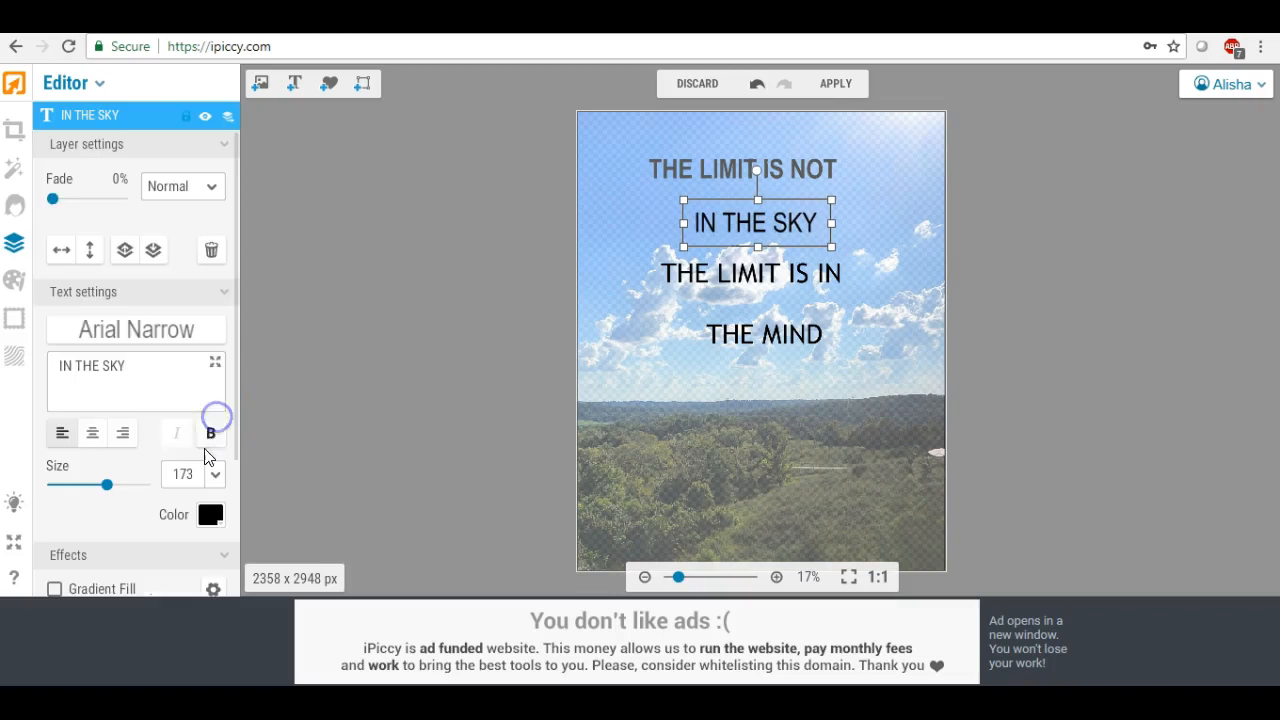
left_click(211, 436)
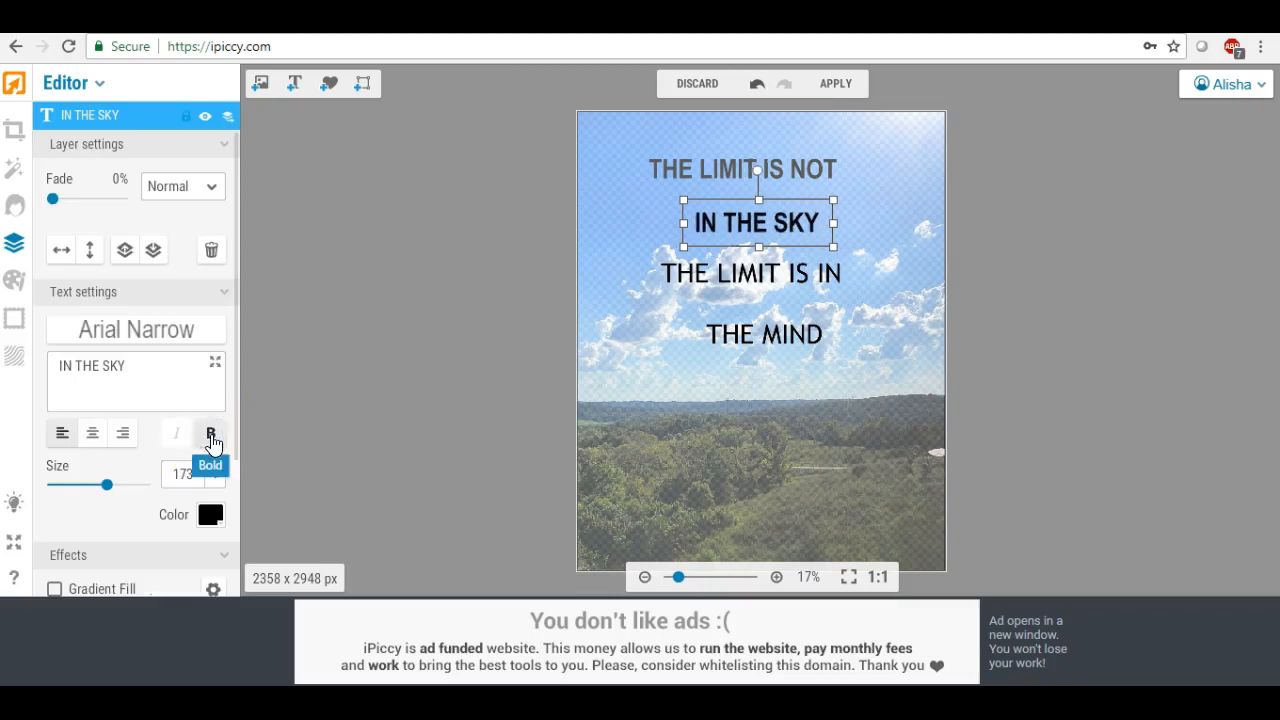
- Color the "IN THE SKY" line dark gray 5C5C5C
left_click(211, 516)
left_click(232, 474)
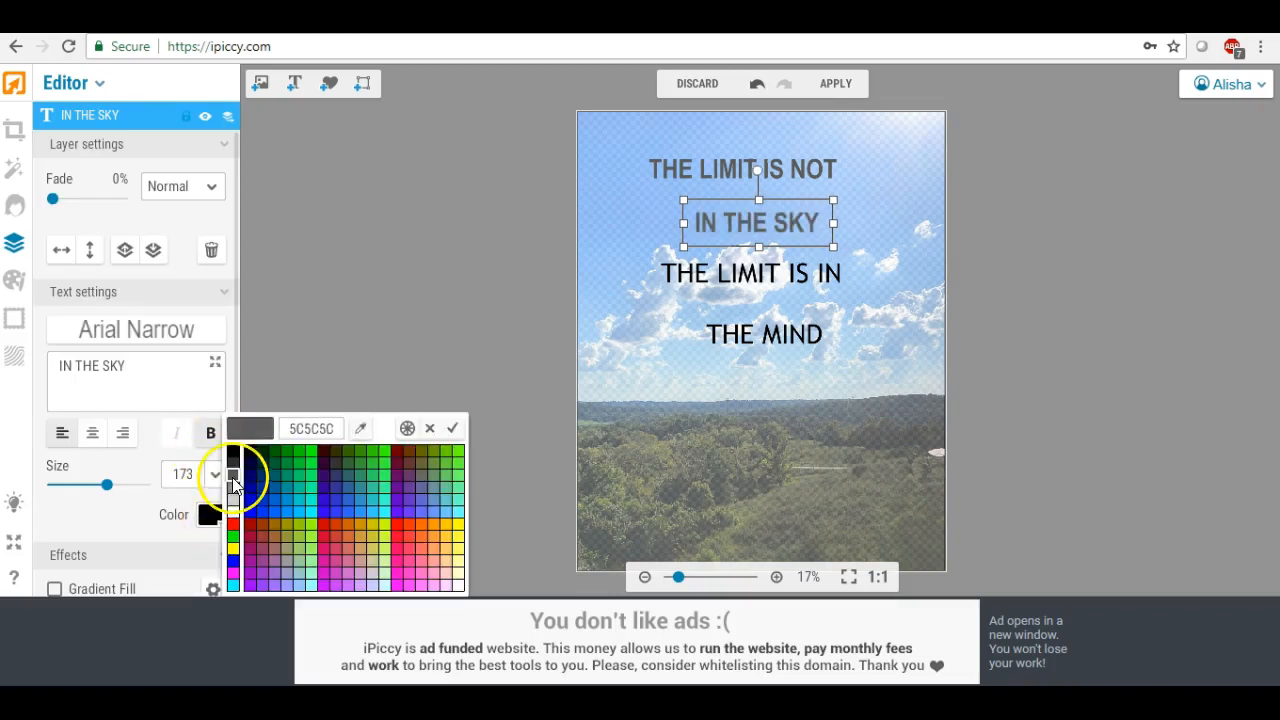
left_click(571, 343)
- Set the "THE LIMIT IS IN" line to the local font Arial Narrow in bold and color it the same dark gray
left_click(710, 282)
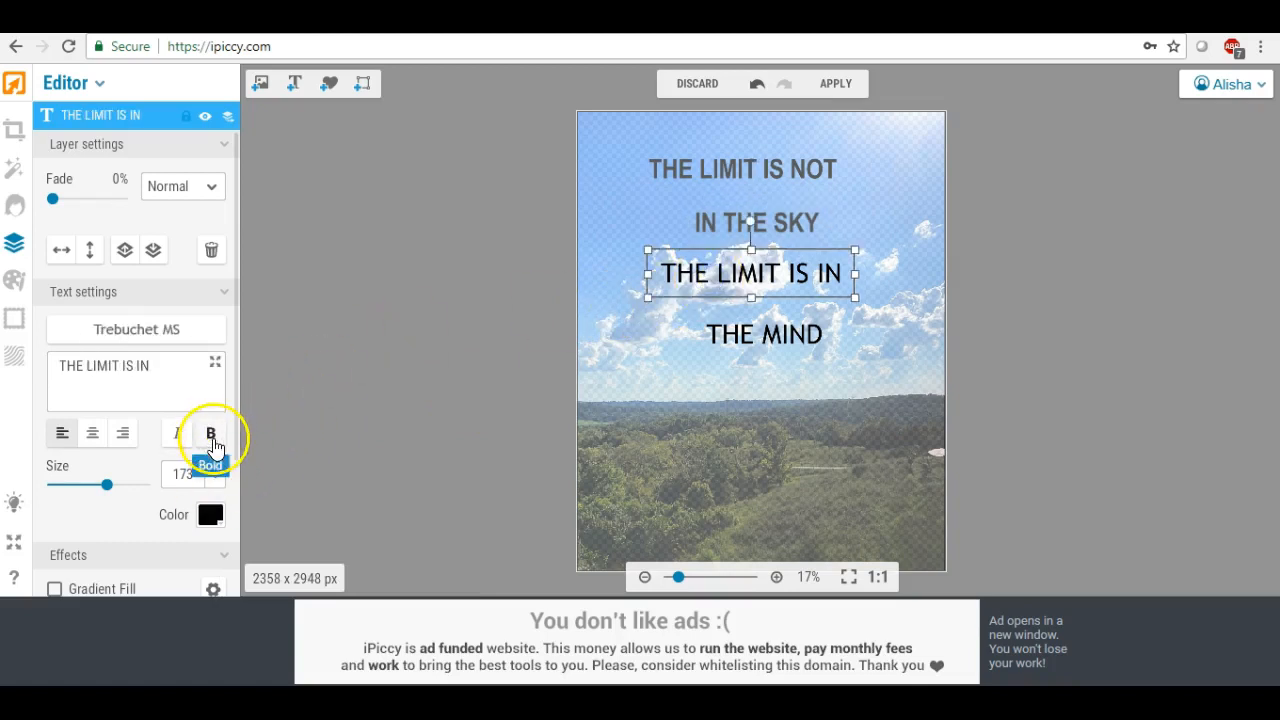
left_click(187, 326)
left_click(198, 152)
left_click(140, 422)
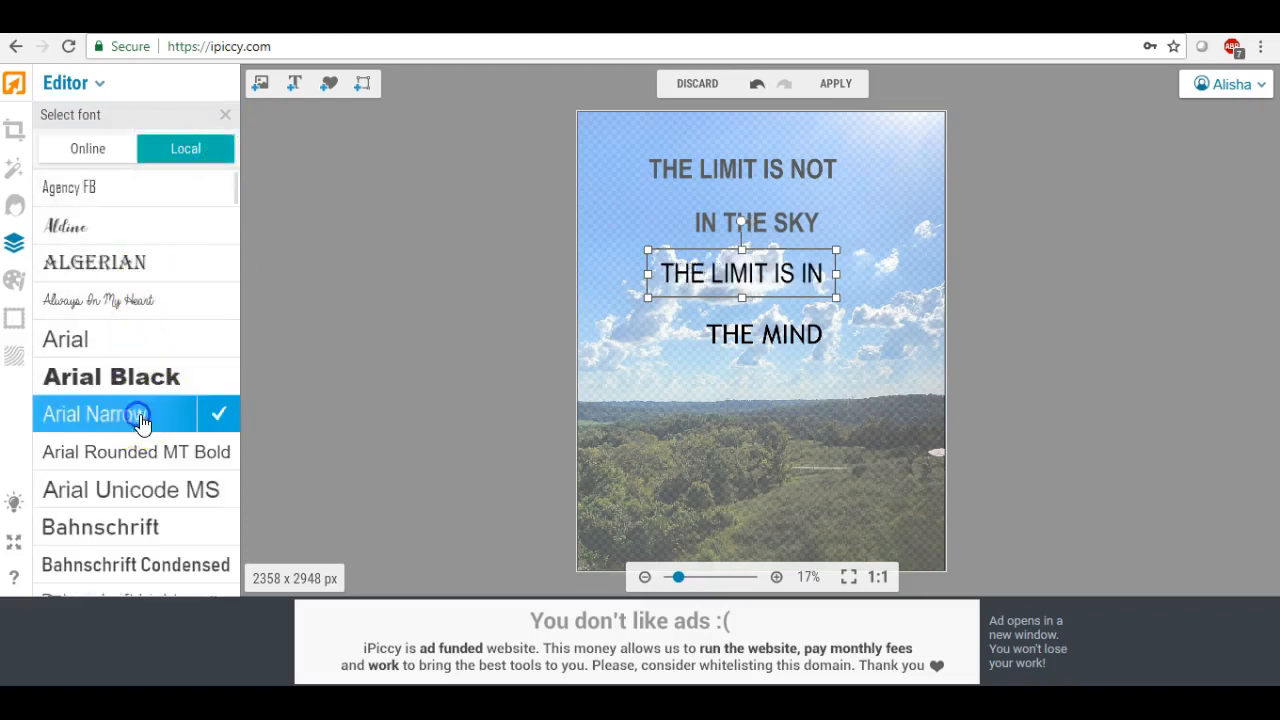
left_click(220, 414)
left_click(214, 435)
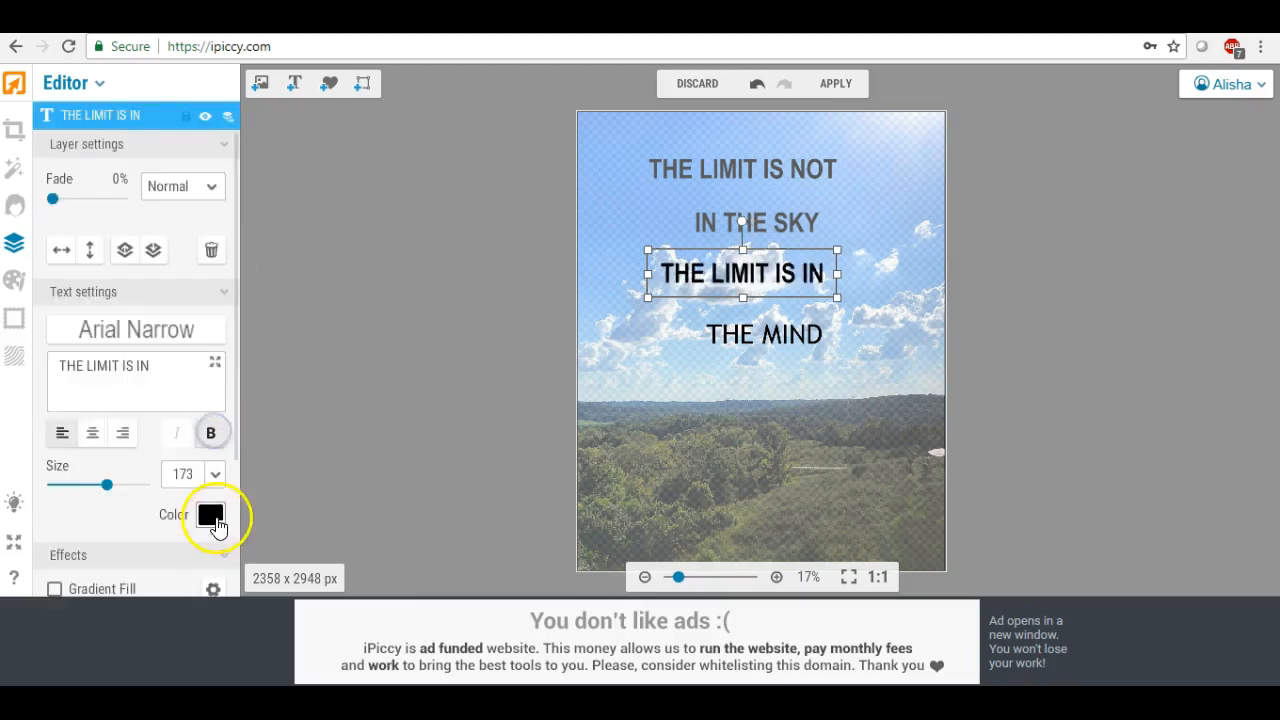
left_click(211, 516)
left_click(233, 476)
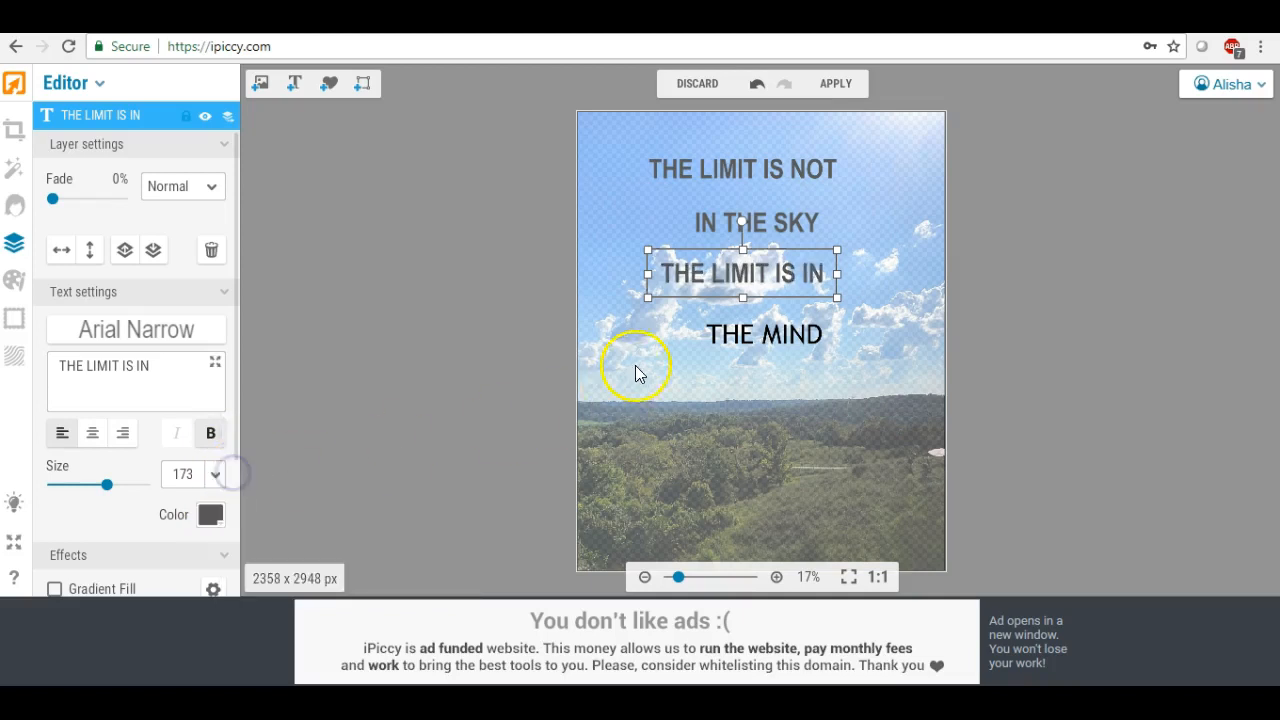
- Format the "THE MIND" line in the local font Arial Narrow, bold, with the same dark gray color, and deselect it
left_click(731, 331)
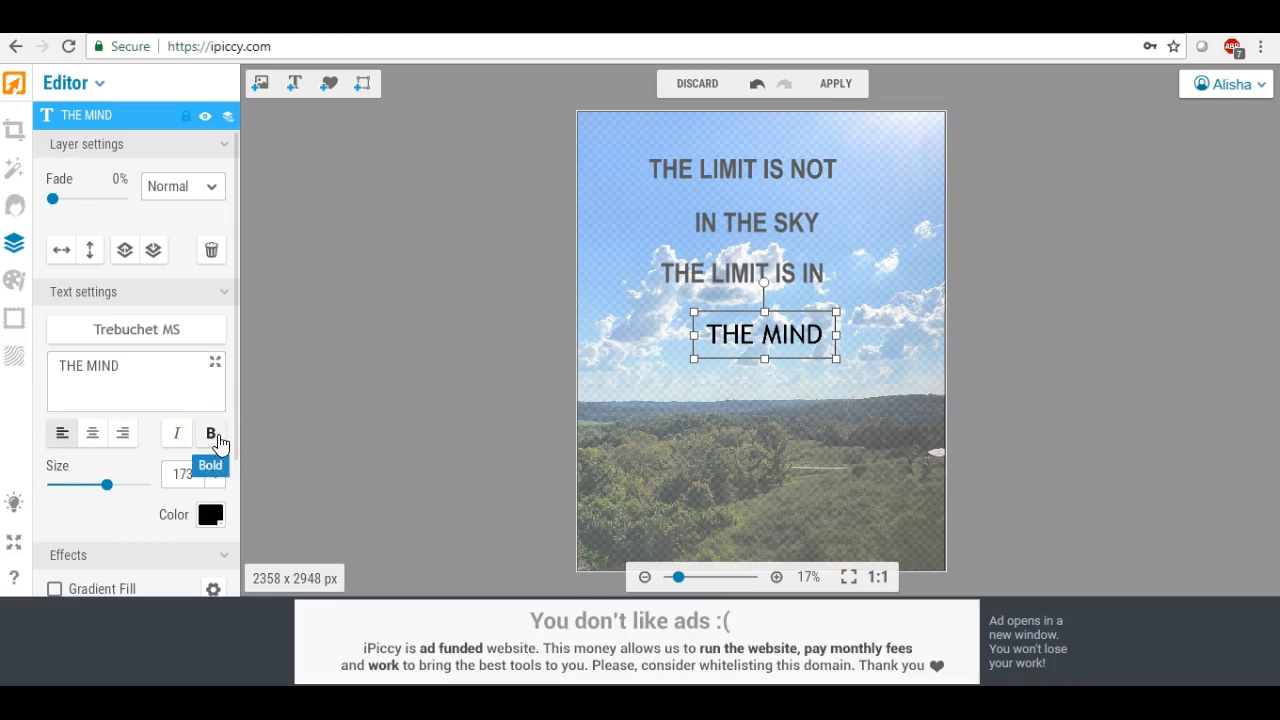
left_click(157, 333)
left_click(182, 152)
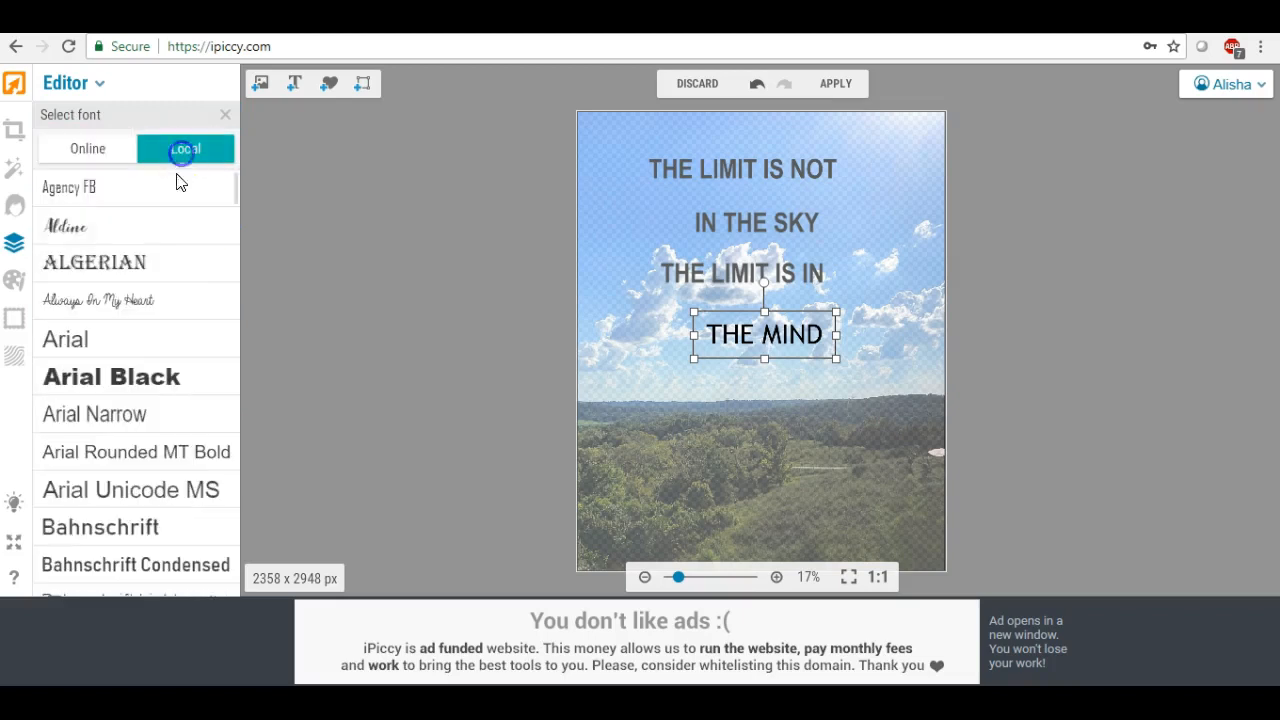
left_click(112, 414)
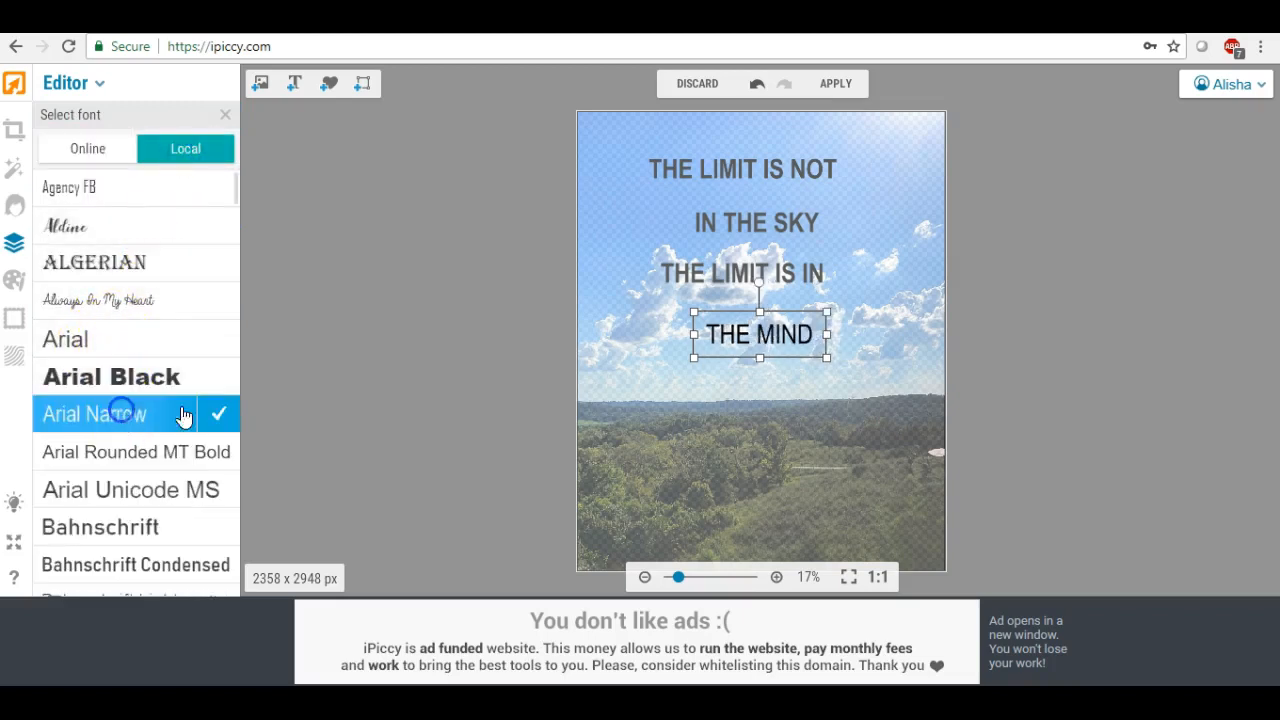
left_click(220, 413)
left_click(211, 433)
left_click(209, 515)
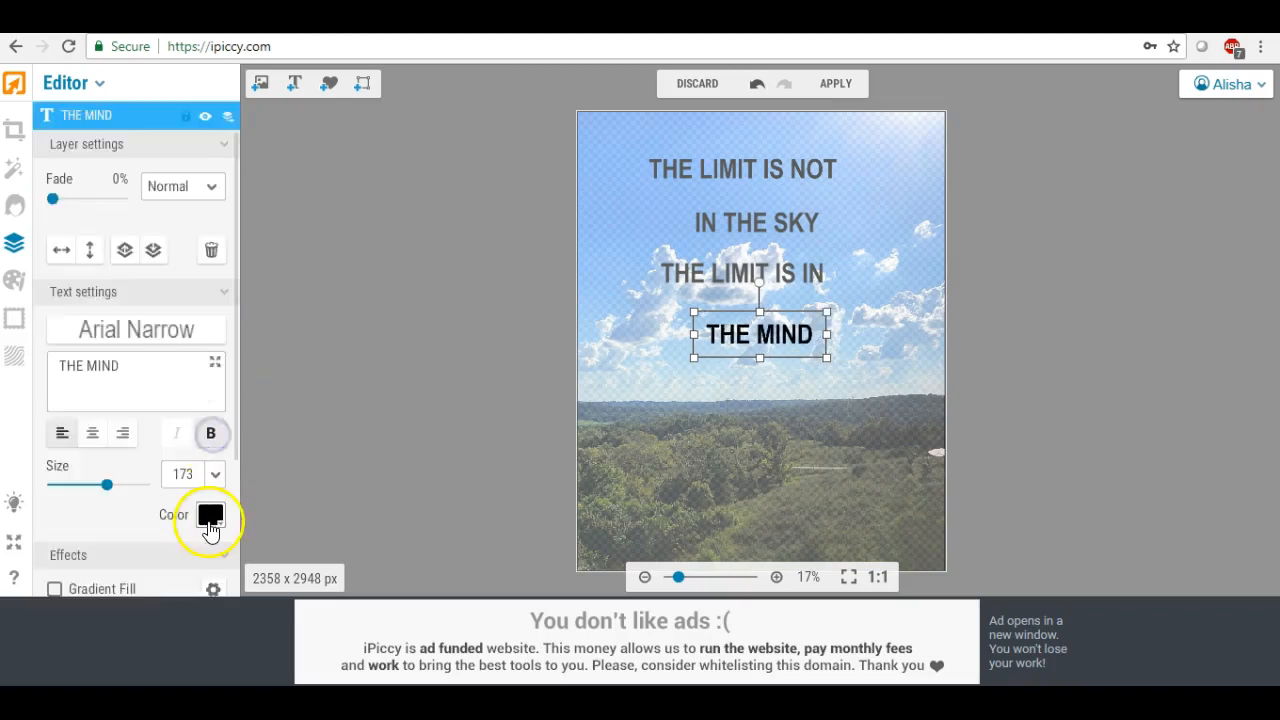
left_click(232, 472)
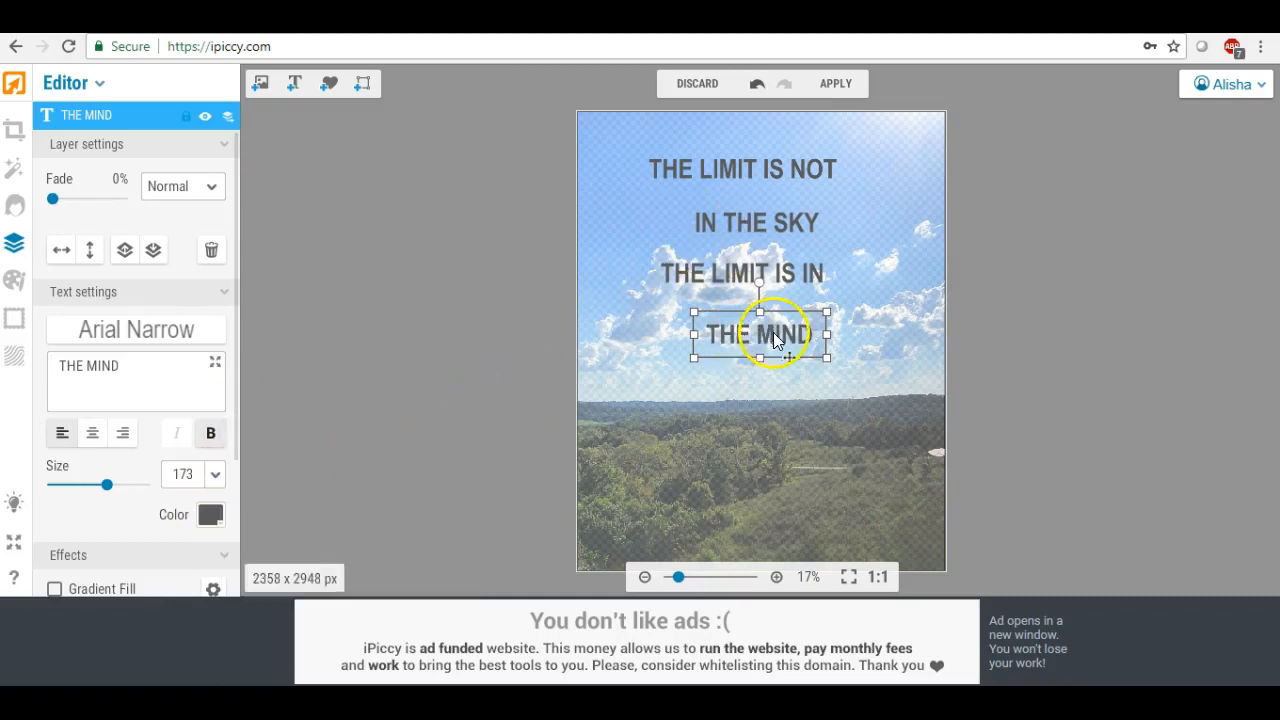
left_click(722, 401)
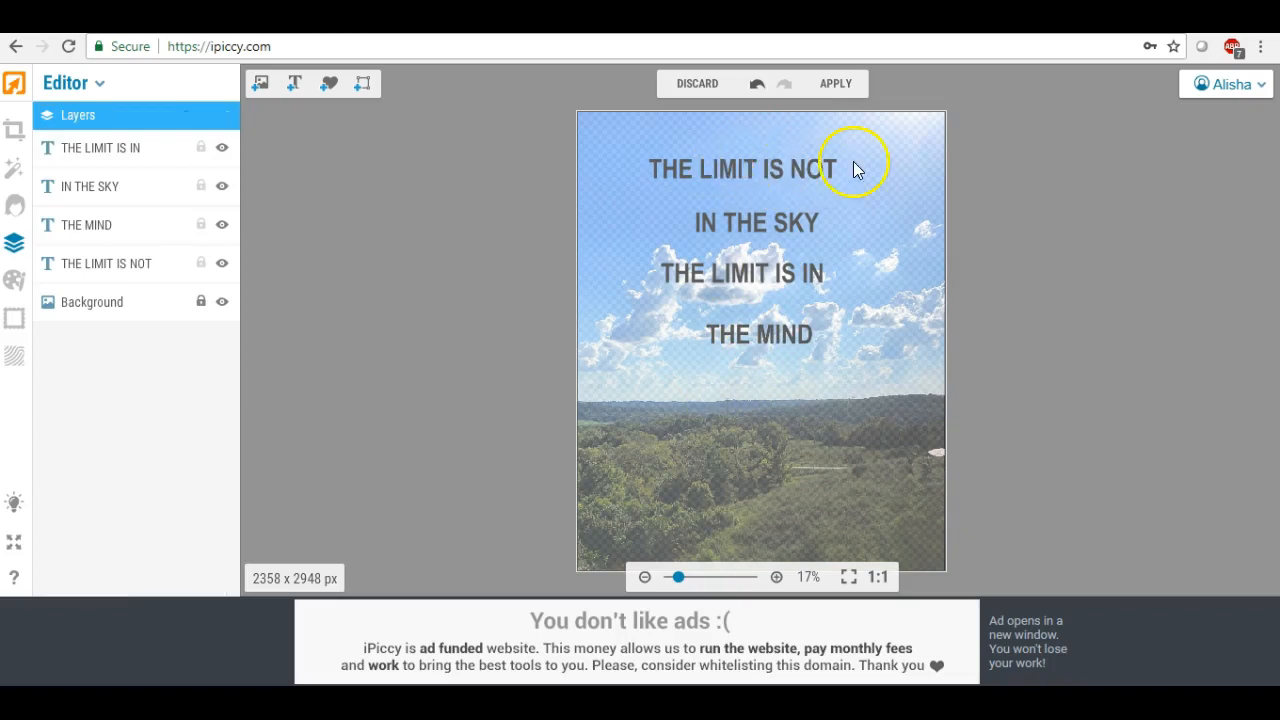
- Enlarge the "THE LIMIT IS NOT" line to size 343 and shift it toward the photo's upper center
left_click(745, 166)
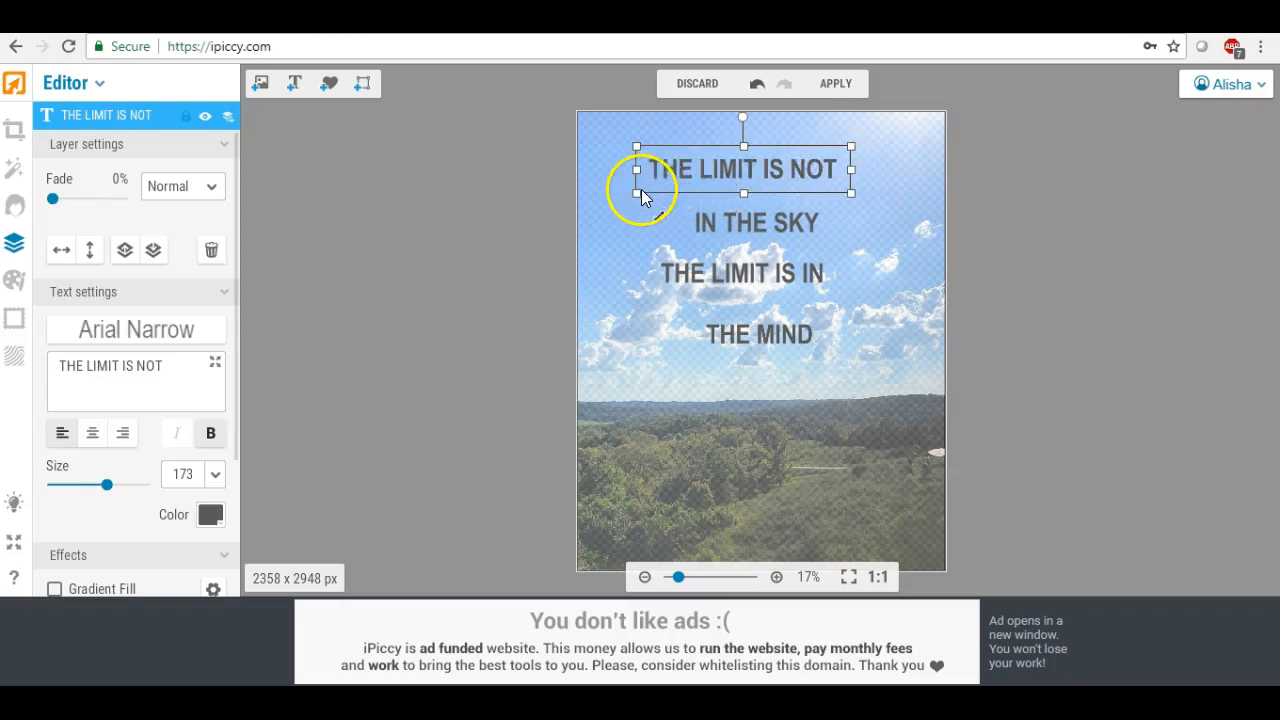
left_click_drag(634, 191, 425, 347)
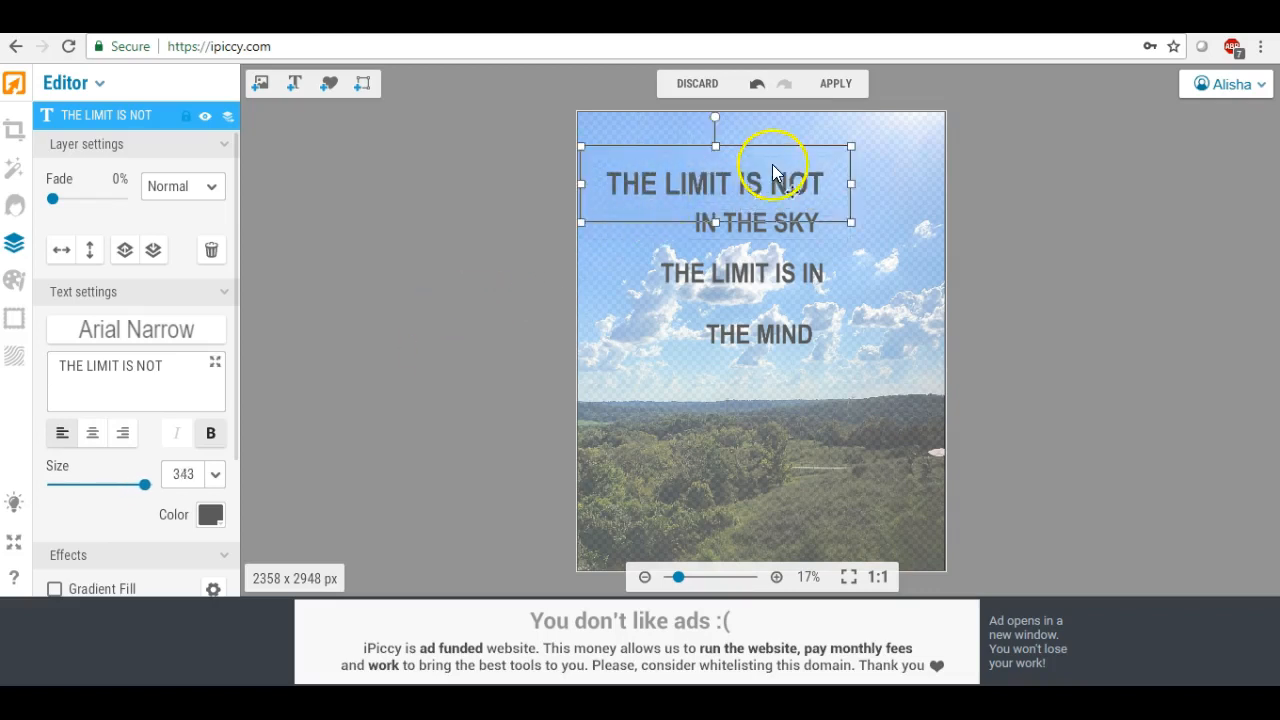
left_click_drag(755, 186, 795, 173)
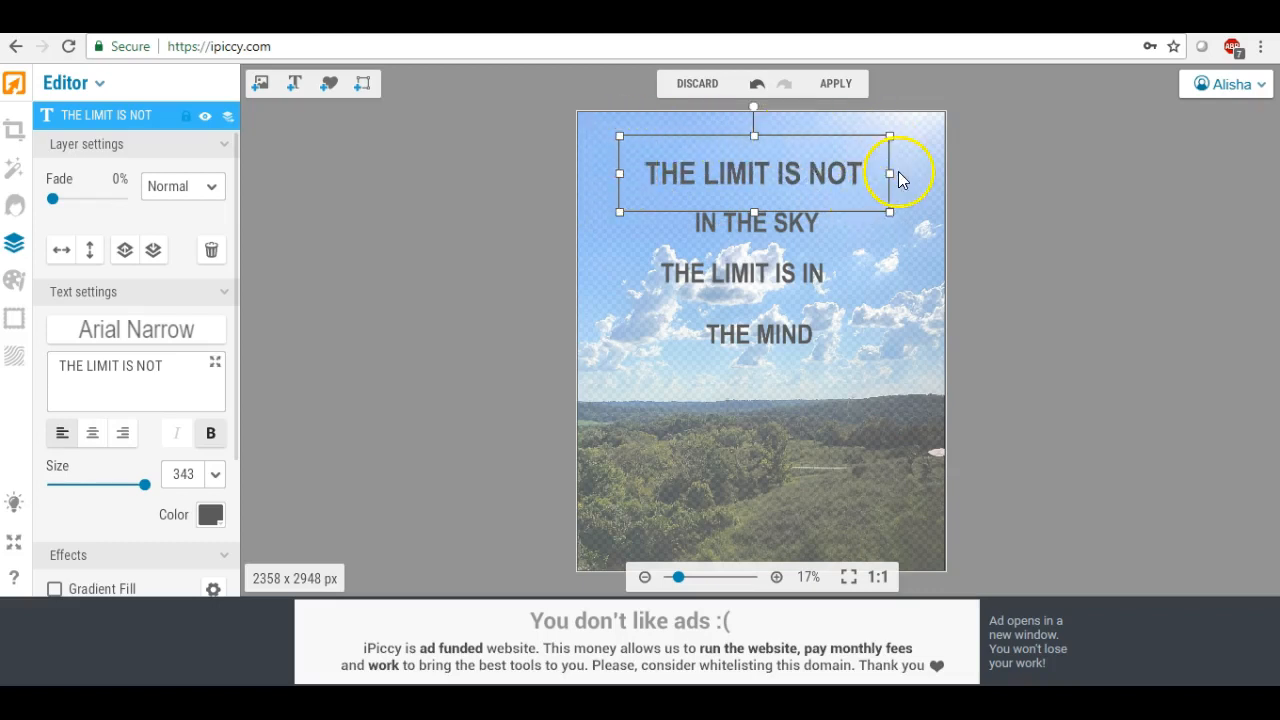
- Stretch the "THE LIMIT IS NOT" line wider and taller so it spans nearly the photo's full width, centered near the top
left_click_drag(893, 177, 980, 177)
left_click_drag(619, 173, 557, 170)
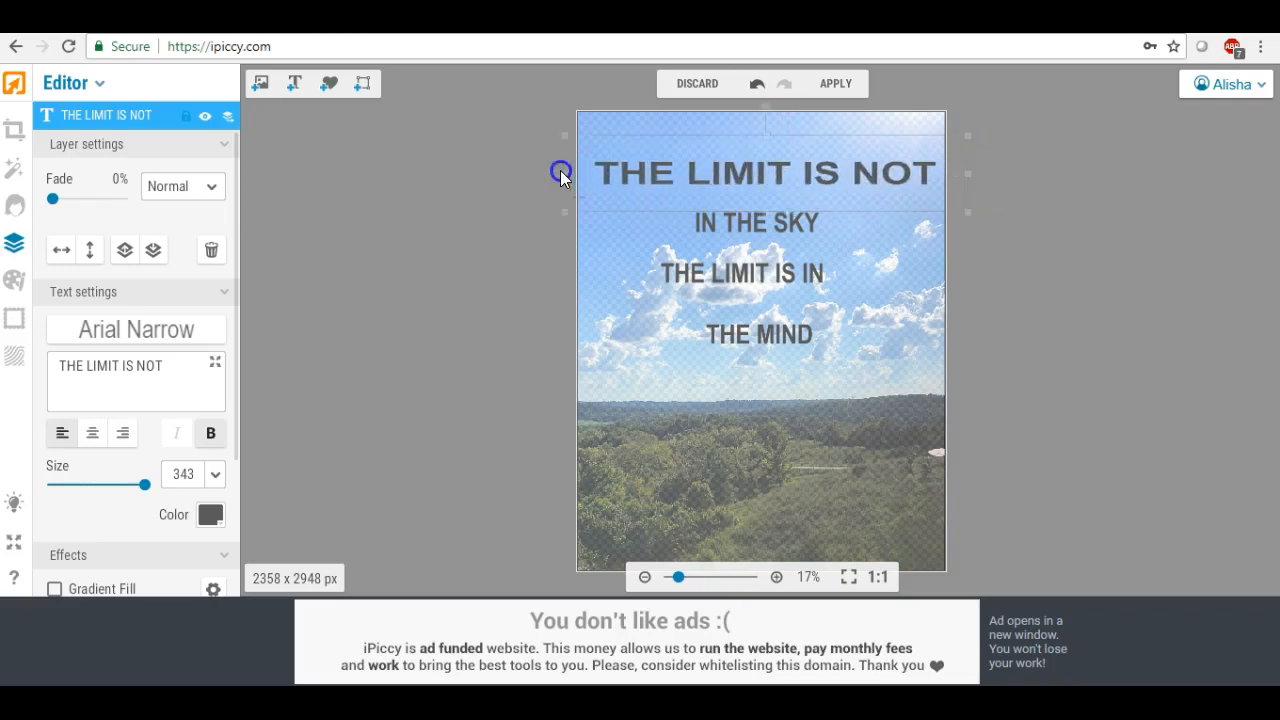
mouse_move(766, 210)
left_mouse_down()
mouse_move(764, 262)
mouse_move(771, 223)
left_mouse_up()
left_click_drag(791, 177, 791, 166)
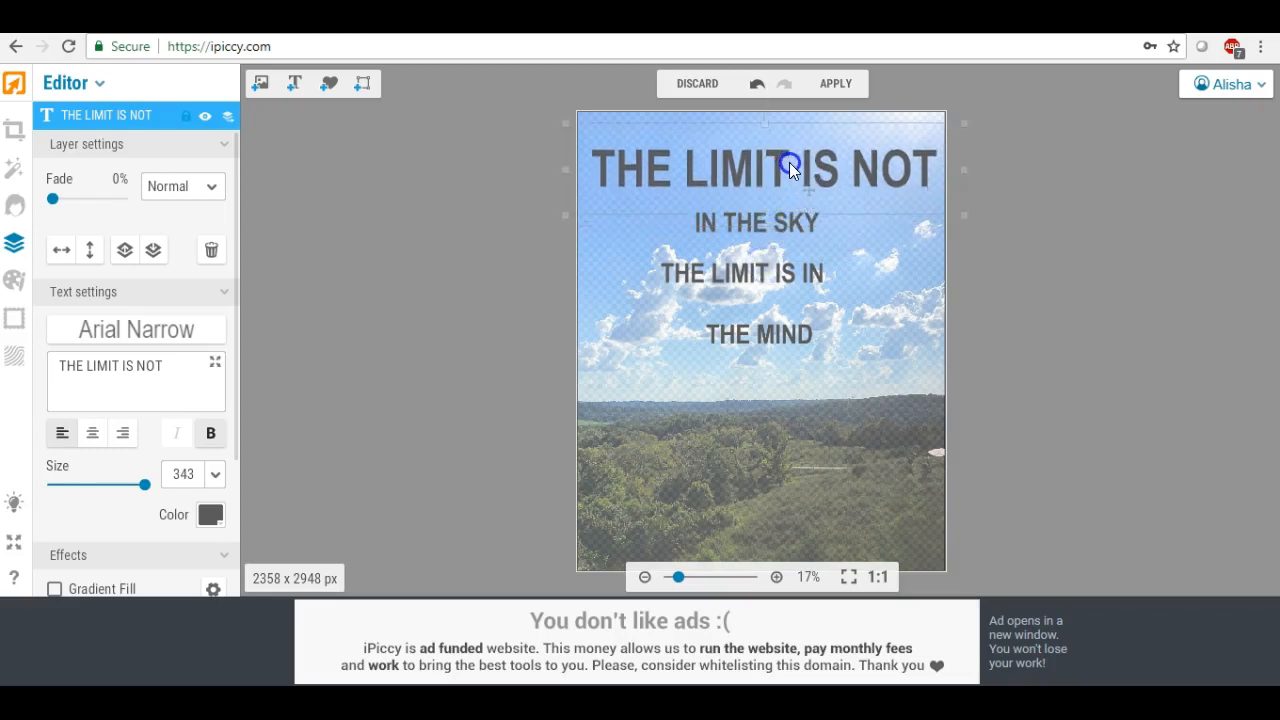
left_click_drag(569, 171, 590, 172)
left_click_drag(801, 159, 786, 155)
- Move "THE MIND" down to the horizon and "THE LIMIT IS IN" down above it to make room under "IN THE SKY"
left_click(754, 214)
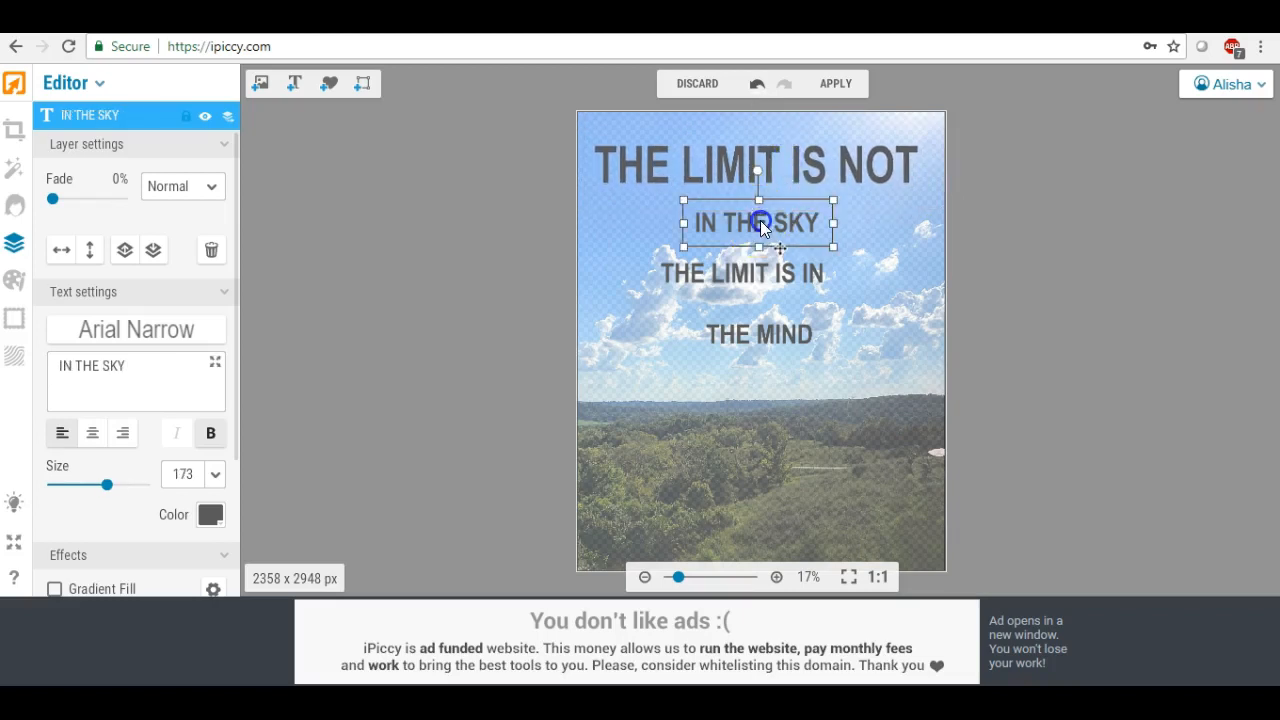
left_click_drag(745, 334, 745, 396)
left_click_drag(752, 279, 752, 335)
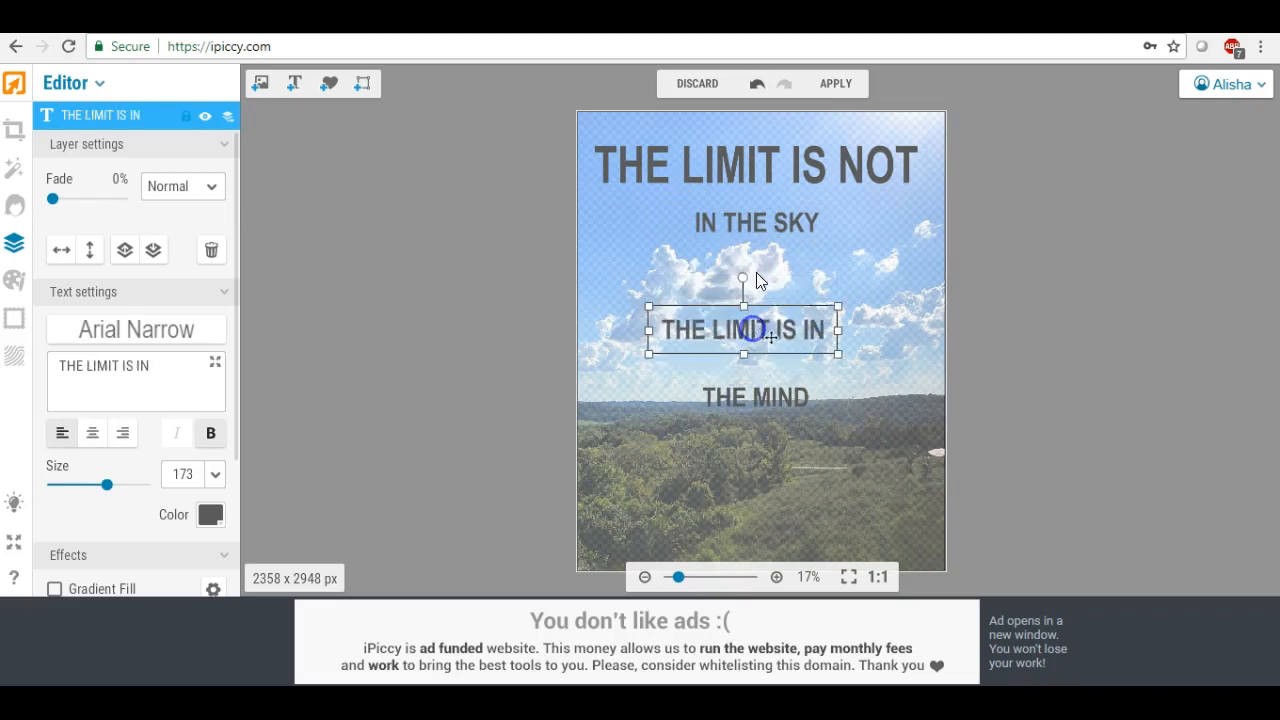
- Stretch the "IN THE SKY" line wider and taller and center it beneath "THE LIMIT IS NOT"
left_click(680, 223)
left_click_drag(680, 223, 604, 225)
left_click_drag(834, 223, 901, 226)
left_click_drag(749, 255, 755, 279)
left_click_drag(769, 229, 779, 229)
left_click_drag(617, 229, 624, 229)
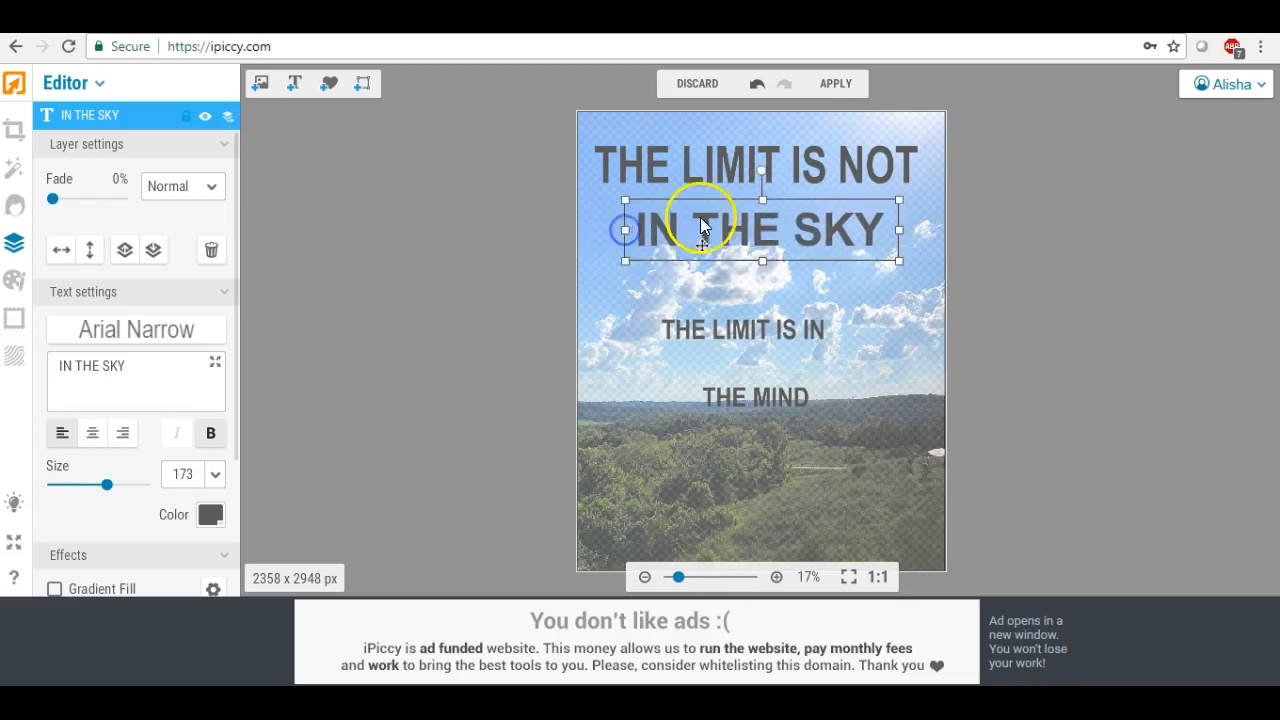
- Stretch the "THE LIMIT IS IN" line to nearly the photo's width, make it taller, and place it just below "IN THE SKY"
left_click(772, 333)
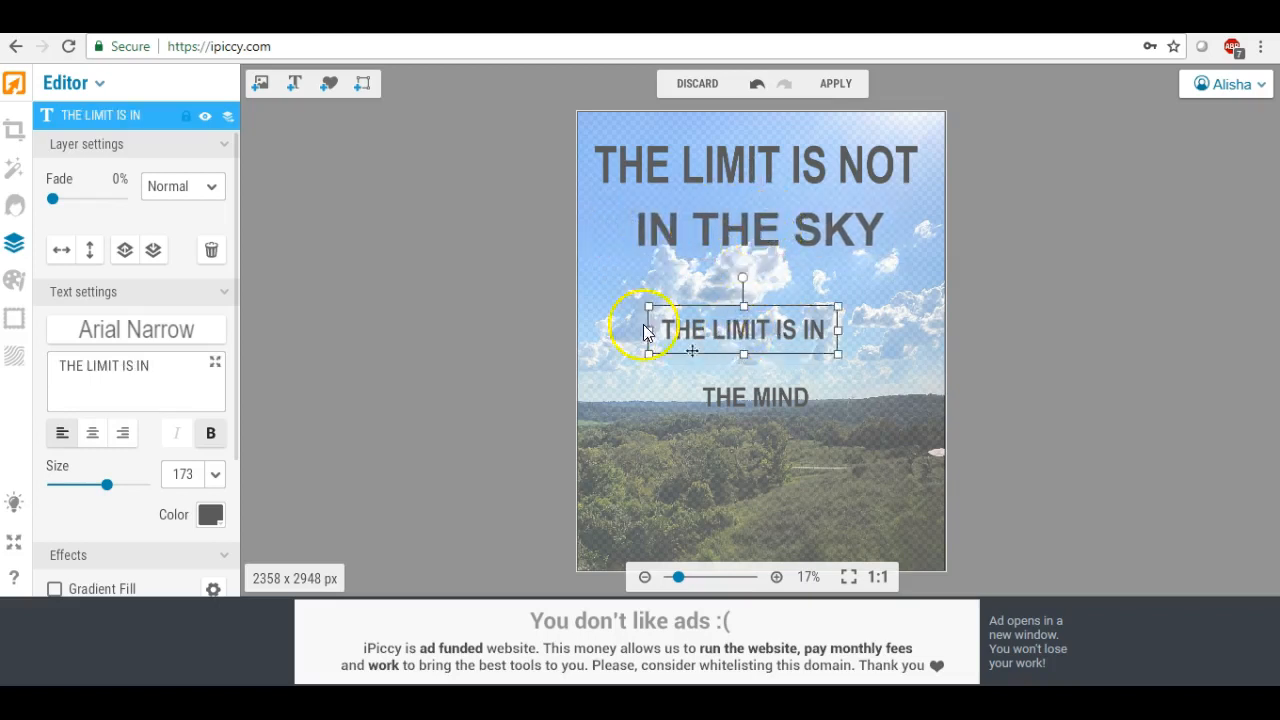
left_click_drag(650, 330, 604, 324)
left_click_drag(833, 329, 910, 333)
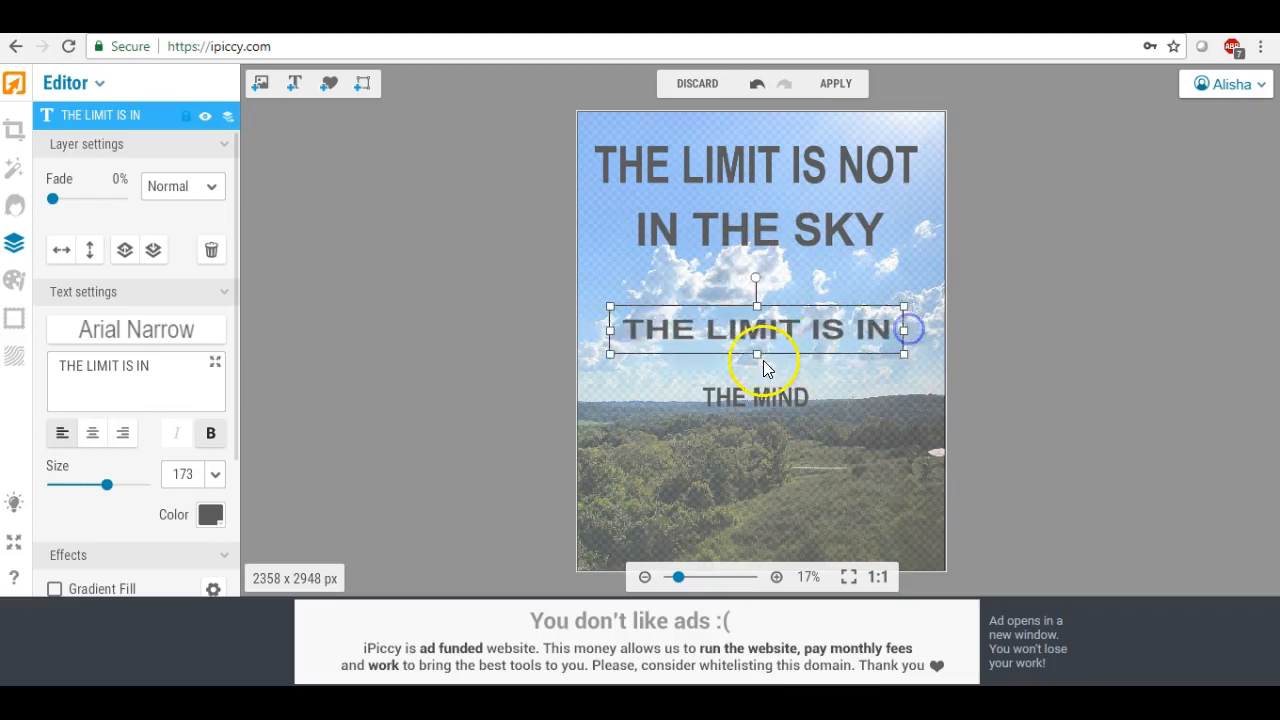
left_click_drag(760, 352, 756, 393)
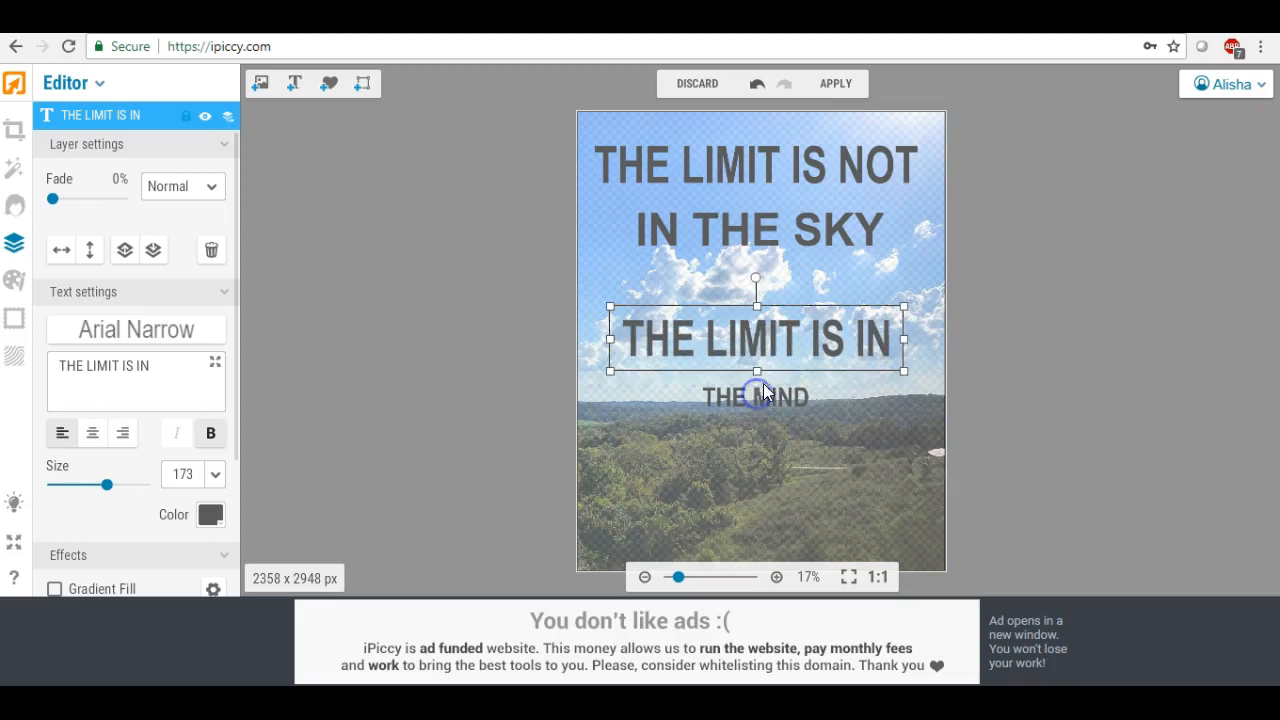
left_click_drag(765, 340, 778, 299)
left_click_drag(620, 305, 597, 294)
left_click_drag(911, 305, 928, 297)
left_click_drag(760, 335, 761, 341)
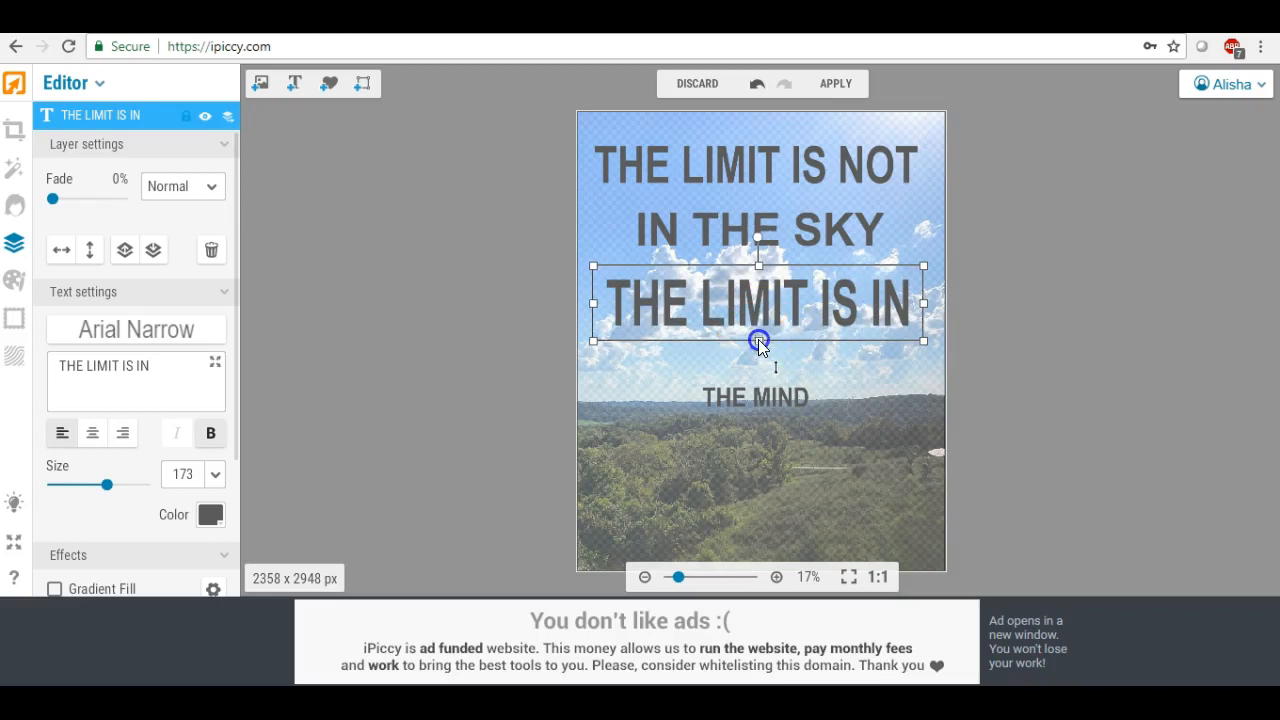
- Move "THE MIND" up beneath "THE LIMIT IS IN" and slightly adjust the positions of the top two lines
left_click_drag(764, 396, 768, 364)
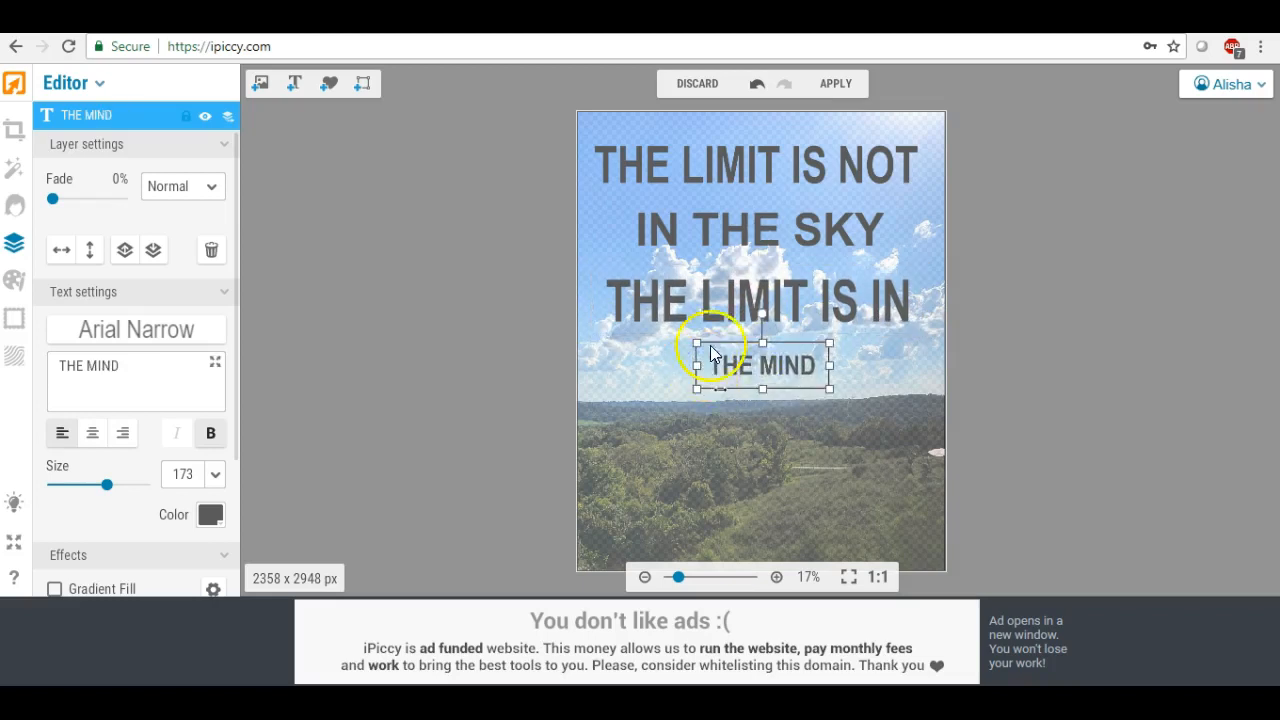
left_click(748, 230)
left_click_drag(765, 264, 757, 217)
left_click(786, 153)
- Stretch the "THE MIND" line wider and taller and center it beneath "THE LIMIT IS IN", just above the horizon
left_click(757, 366)
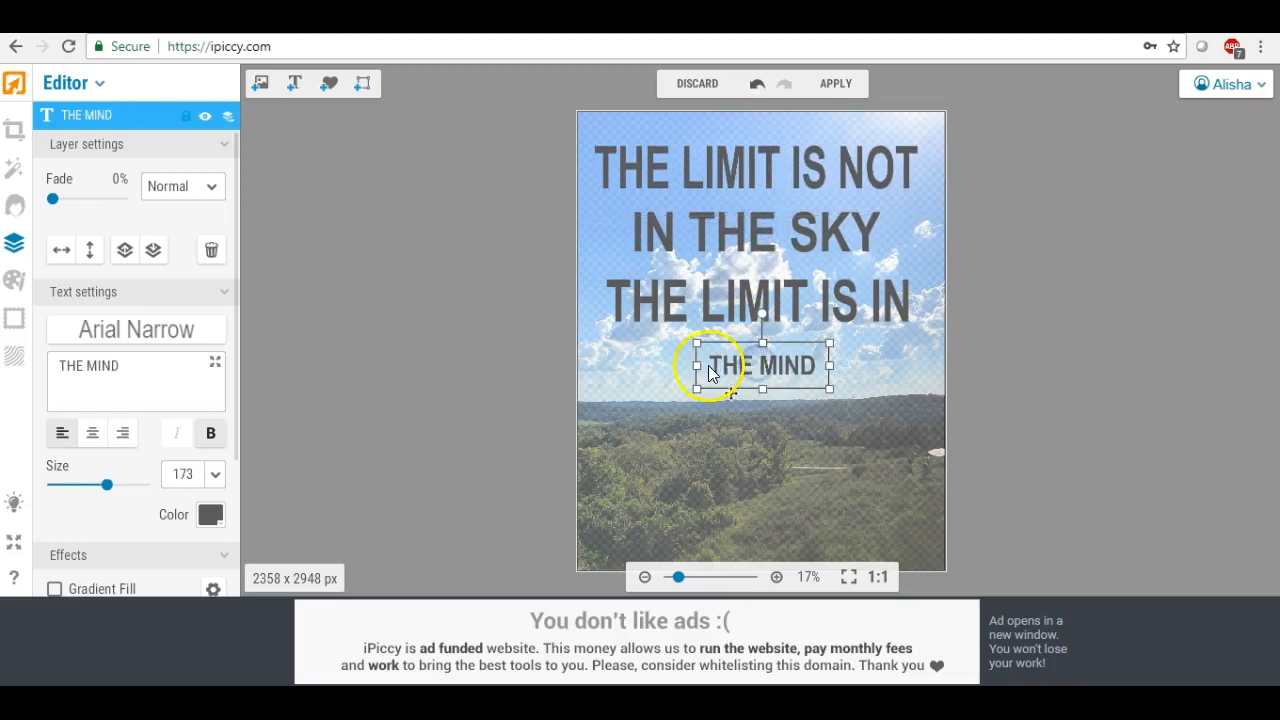
left_click_drag(695, 363, 587, 369)
left_click_drag(828, 366, 904, 366)
left_click_drag(754, 391, 753, 436)
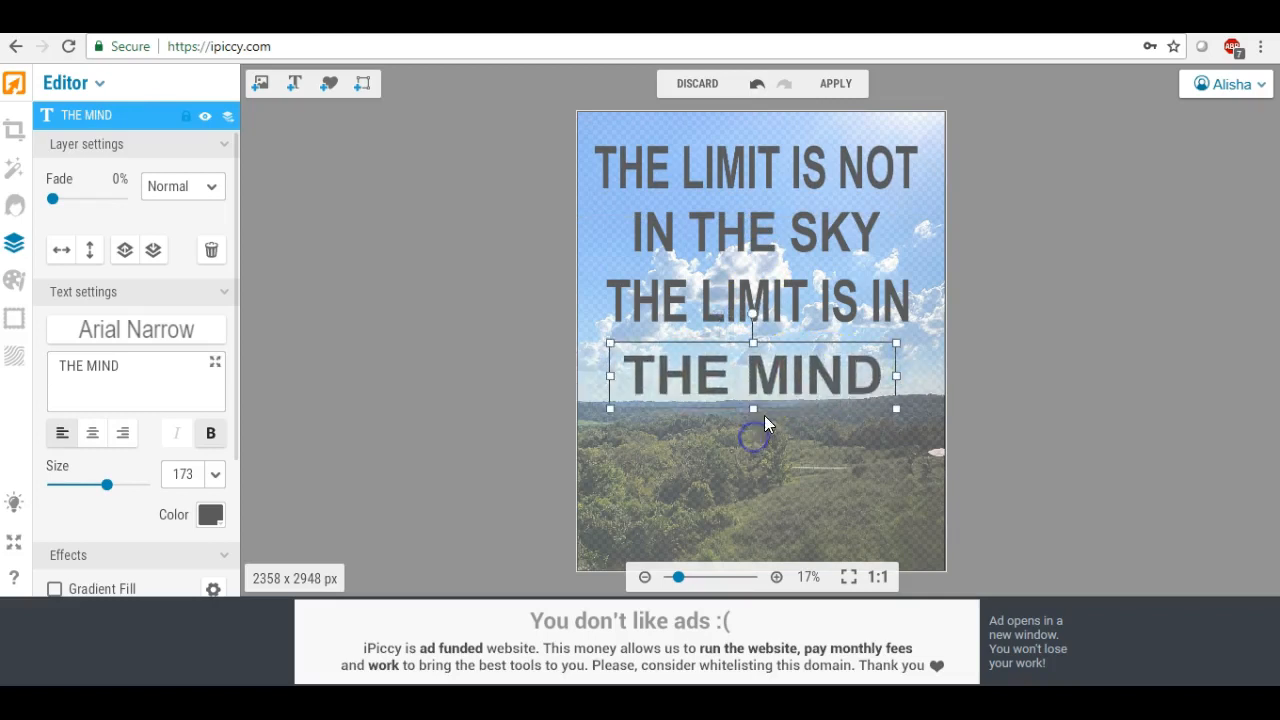
left_click_drag(777, 371, 777, 373)
left_click_drag(617, 366, 636, 367)
left_click_drag(785, 361, 776, 361)
left_click(491, 308)
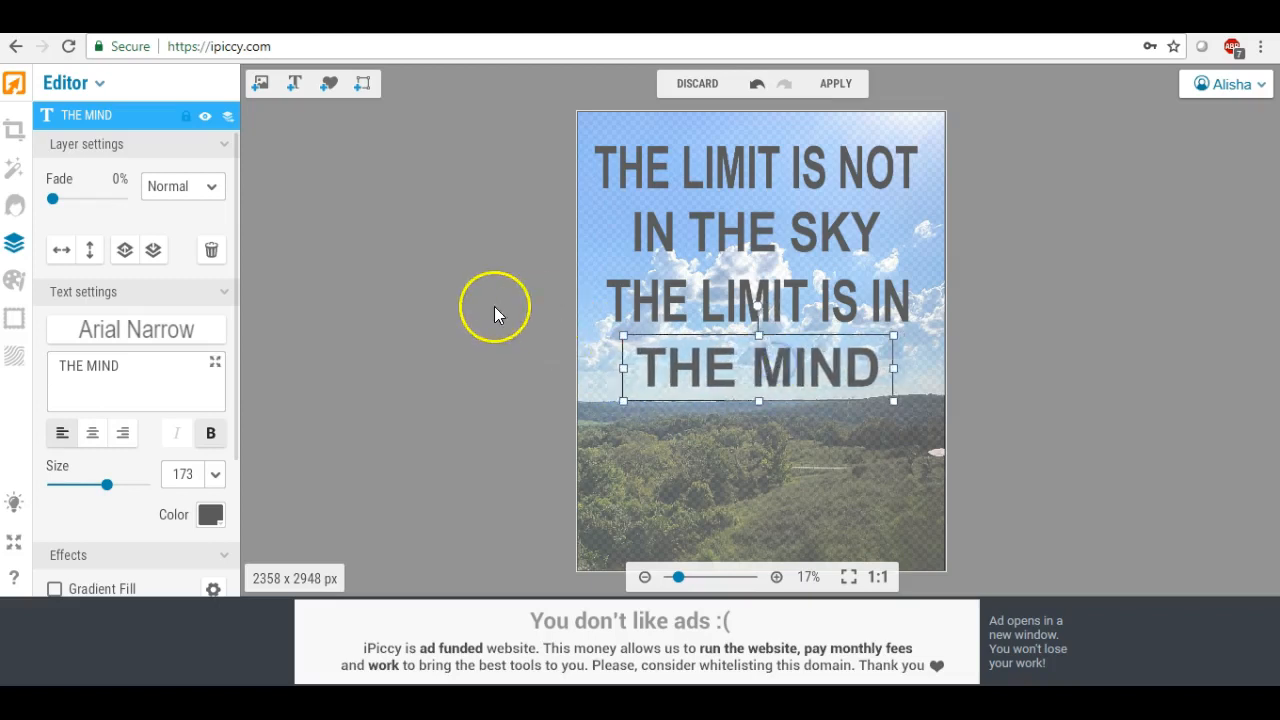
- Nudge the "THE LIMIT IS NOT" and "IN THE SKY" lines slightly upward
left_click(737, 167)
left_click_drag(729, 172, 729, 170)
left_click(732, 236)
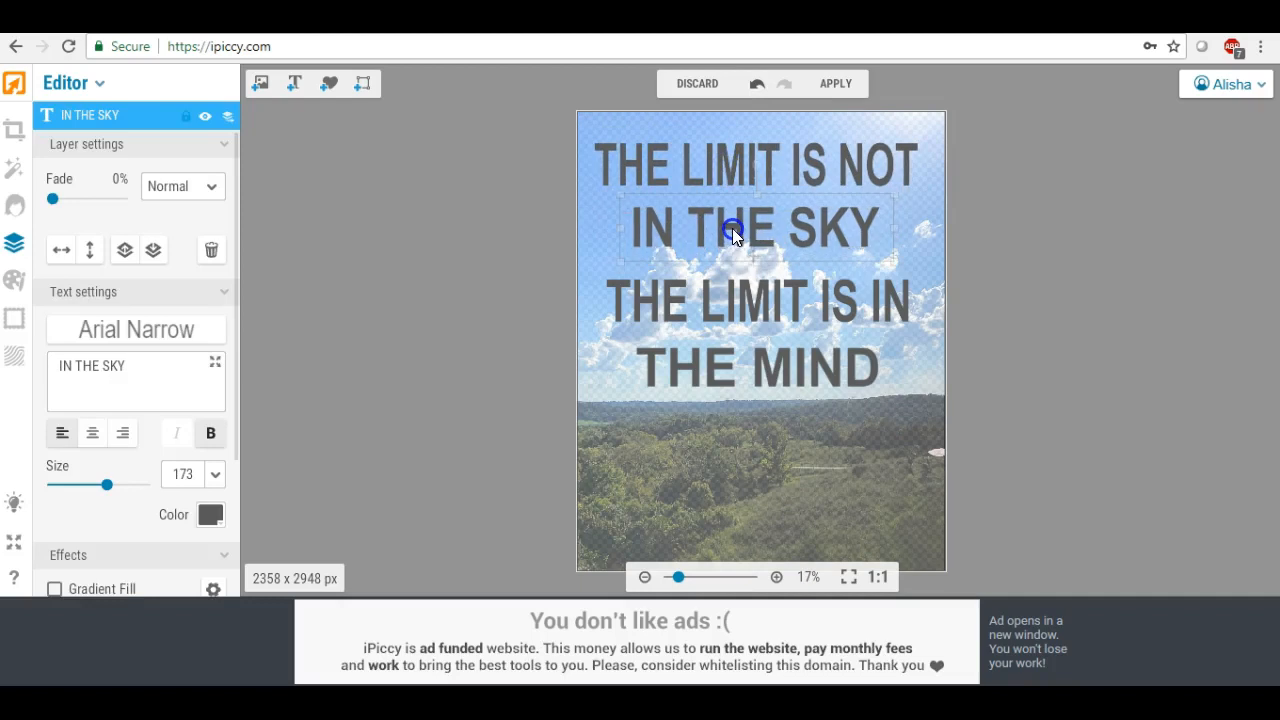
left_click_drag(732, 229, 732, 230)
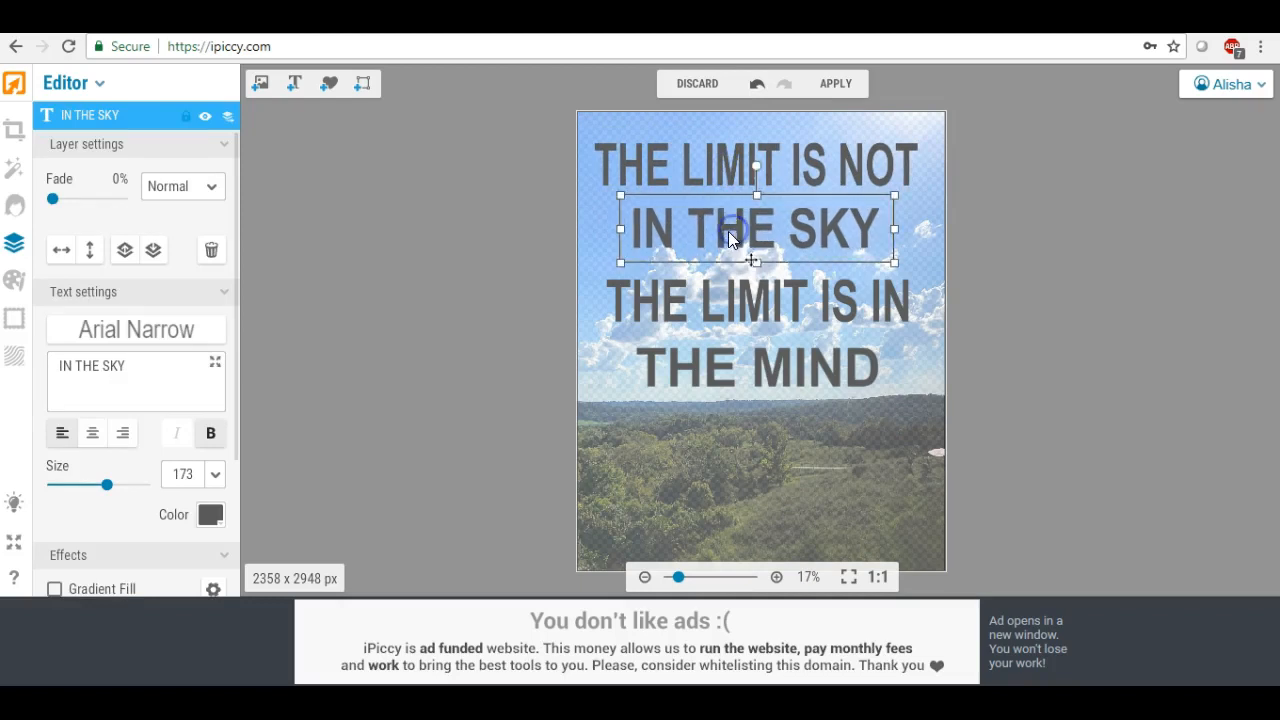
- Make the "THE LIMIT IS IN" line slightly narrower and shorter and move it up closer to "IN THE SKY"
left_click_drag(713, 303, 714, 298)
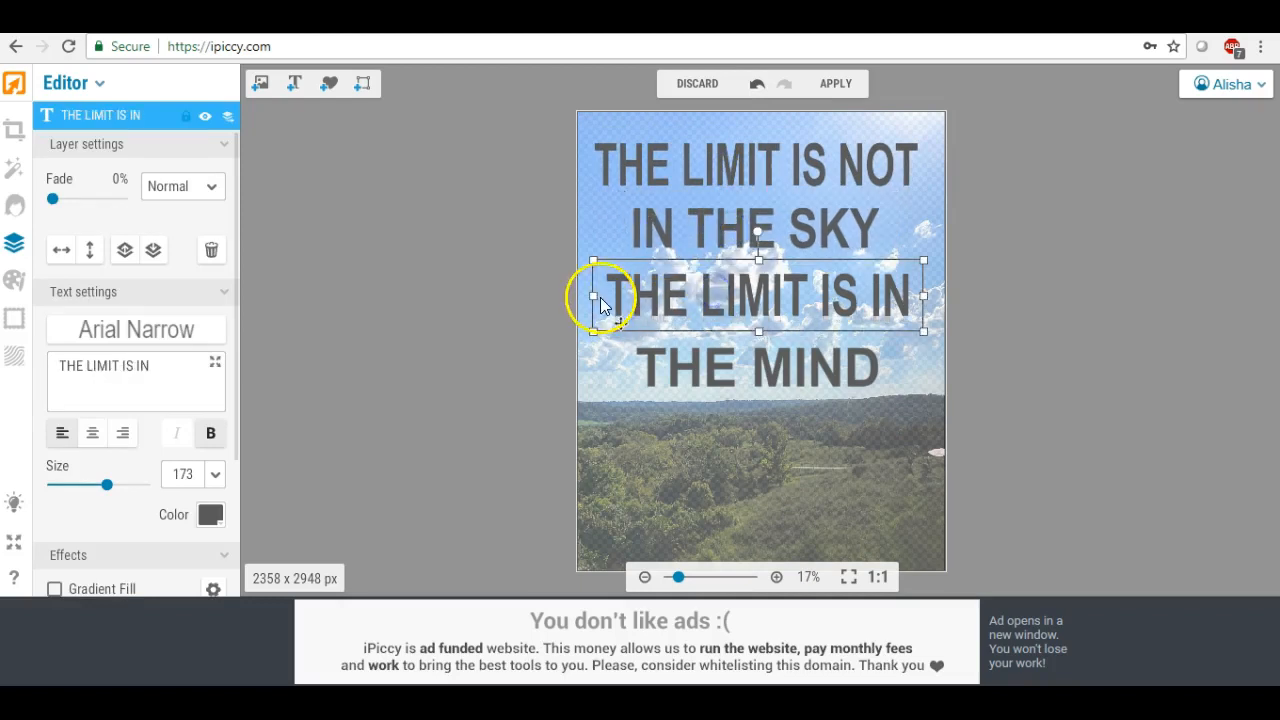
left_click_drag(596, 298, 614, 296)
left_click_drag(769, 329, 797, 287)
- Move "THE MIND" up closer to the line above, reduce its height and width slightly, and recenter it
left_click_drag(780, 359, 779, 349)
left_click(761, 395)
left_click(767, 362)
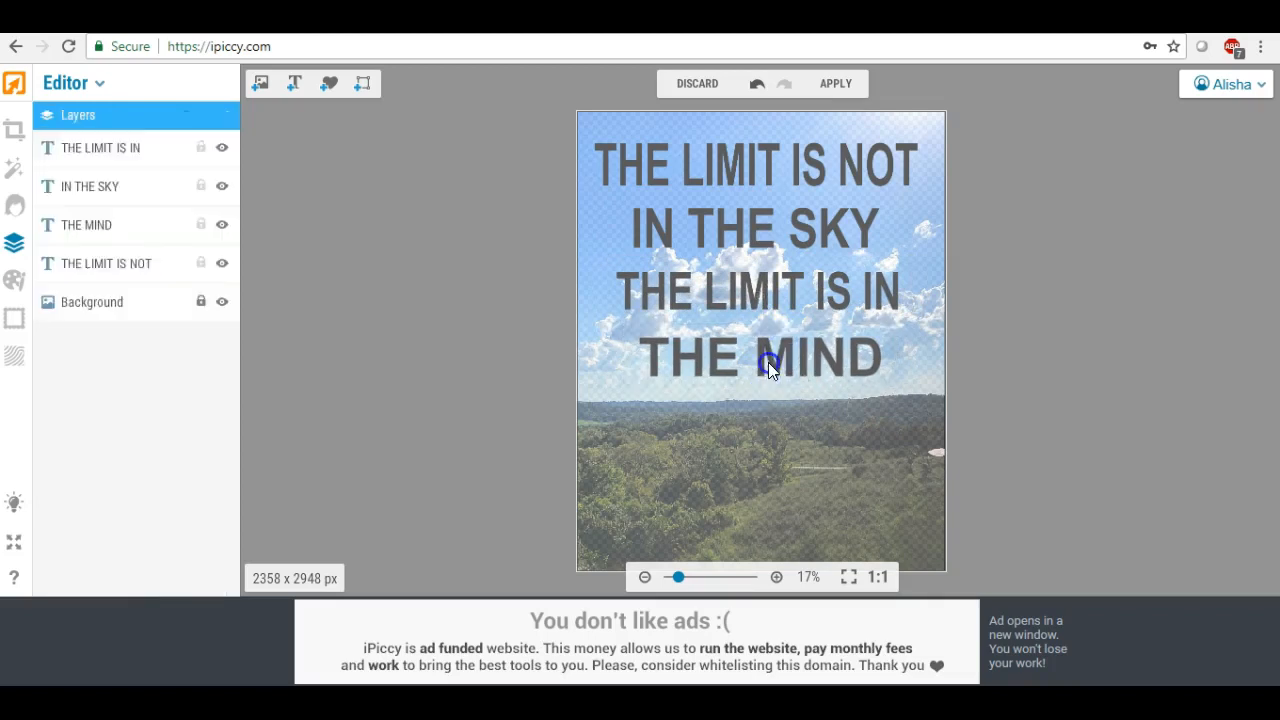
left_click_drag(761, 392, 761, 386)
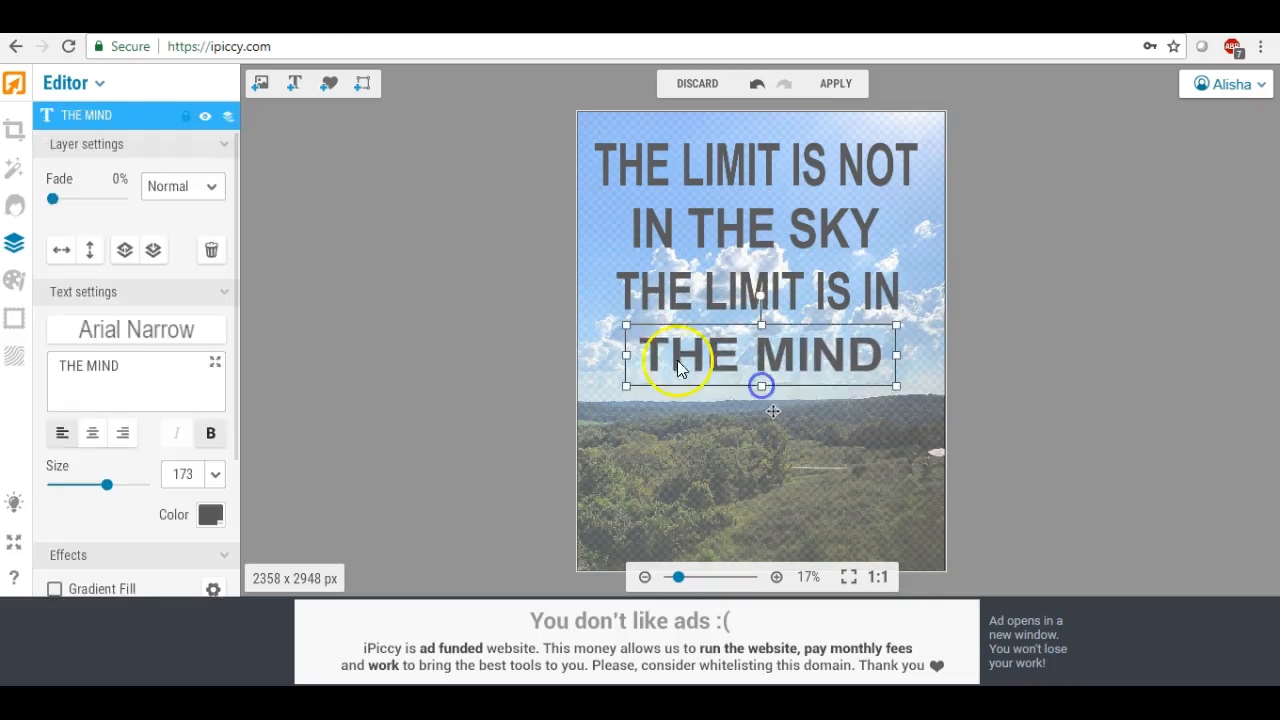
left_click_drag(626, 355, 641, 356)
left_click_drag(778, 364, 768, 354)
- Trim the height and width of the "THE LIMIT IS NOT" line slightly
left_click(765, 158)
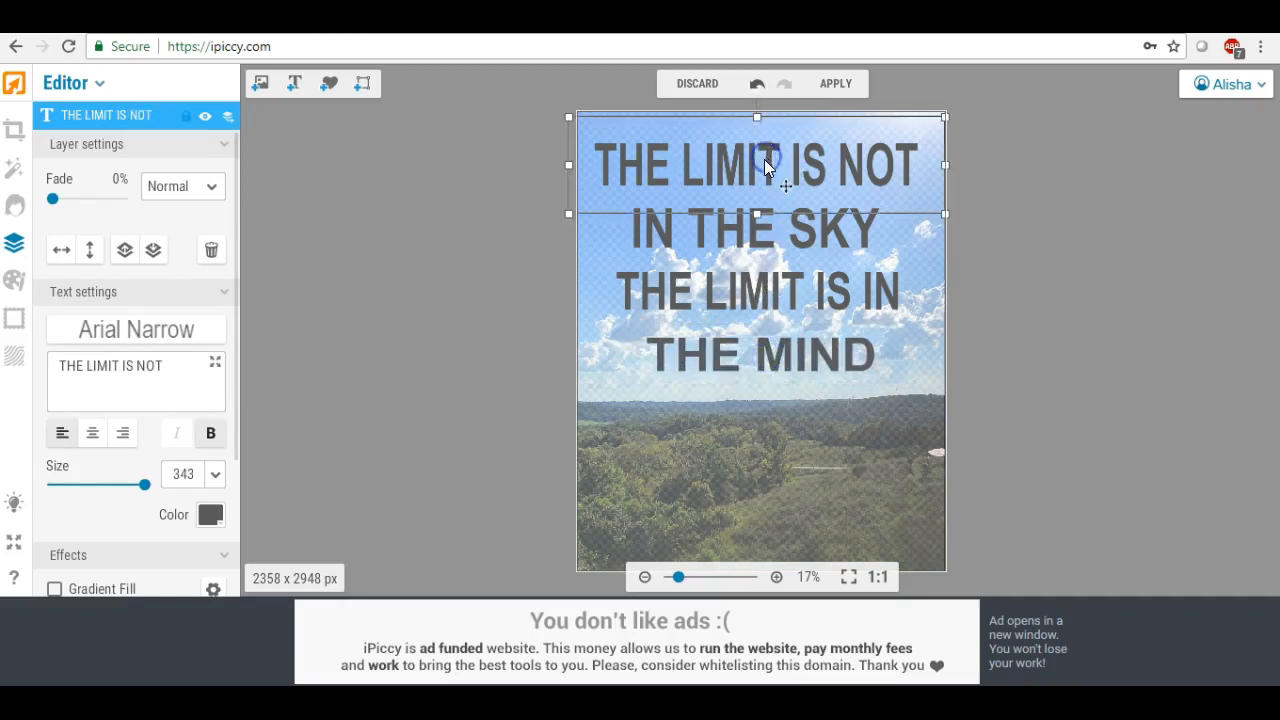
left_click_drag(759, 118, 759, 121)
left_click_drag(572, 163, 573, 165)
- Narrow the "IN THE SKY" line slightly from both sides and adjust its position under the first line
left_click(752, 233)
left_click_drag(622, 229, 629, 228)
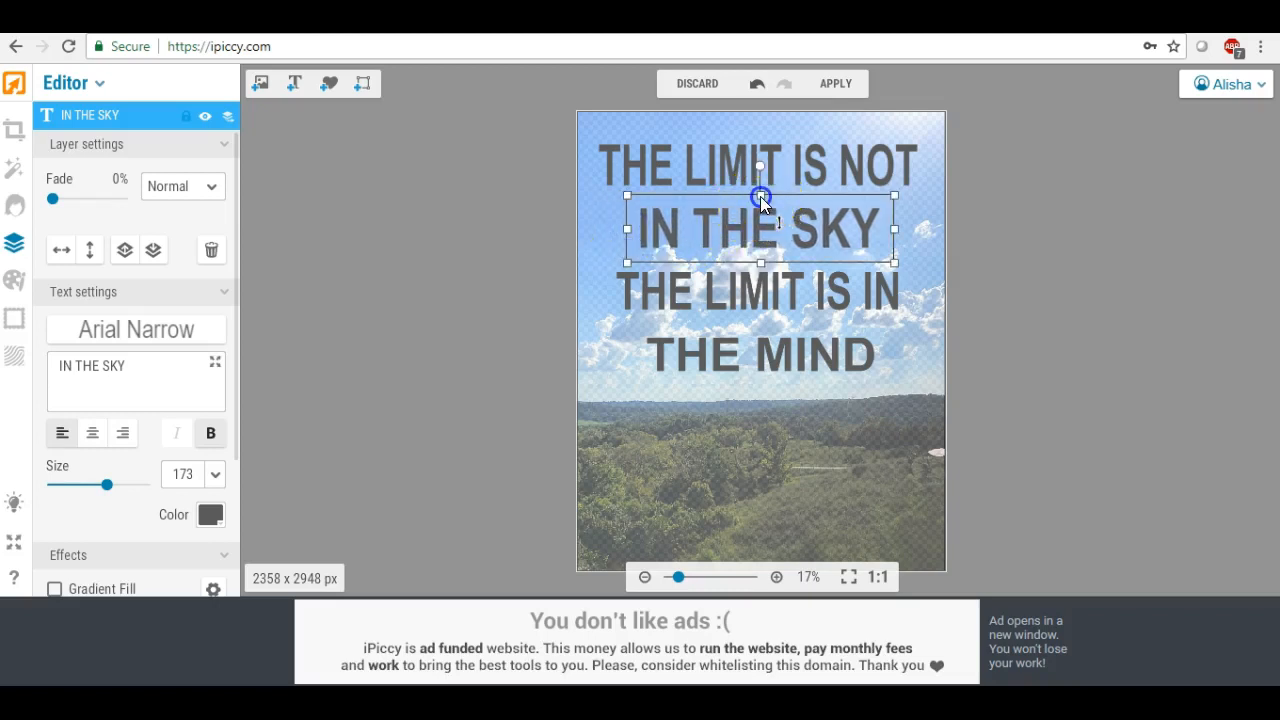
left_click_drag(893, 231, 889, 230)
left_click_drag(809, 227, 808, 223)
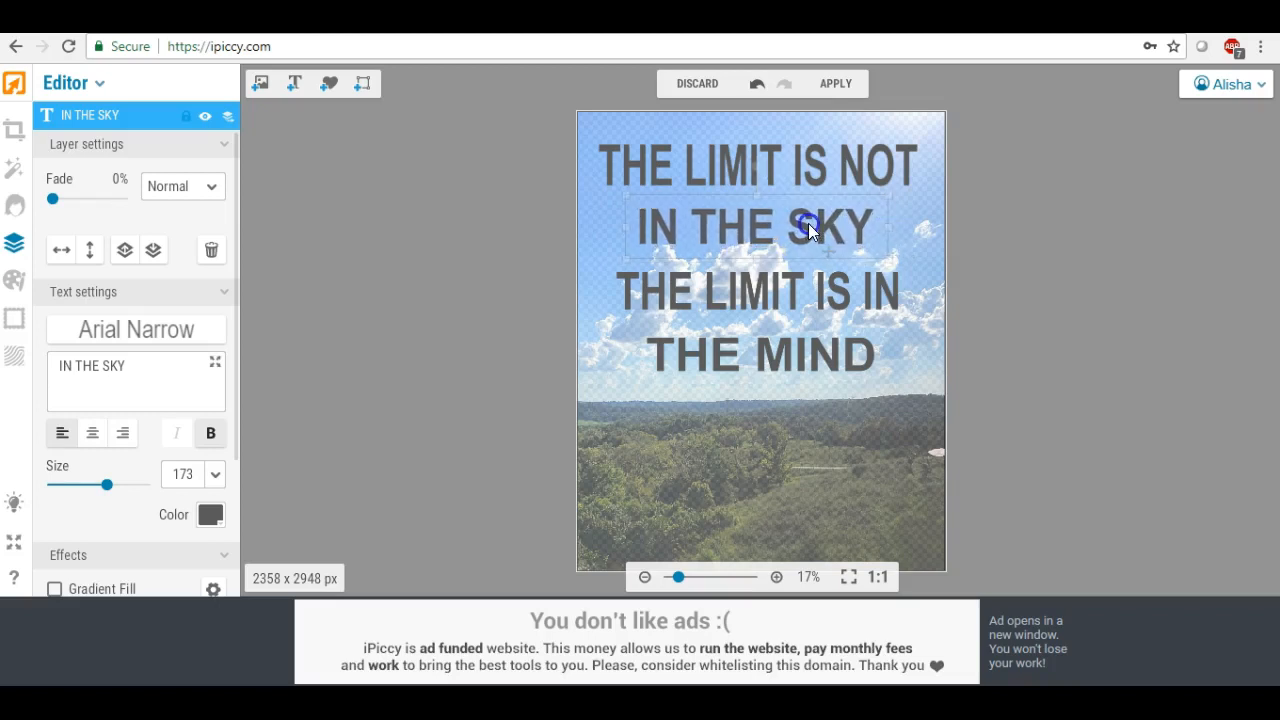
- Nudge the "IN THE SKY" line slightly to the right so it sits centered under "THE LIMIT IS NOT"
left_click(523, 266)
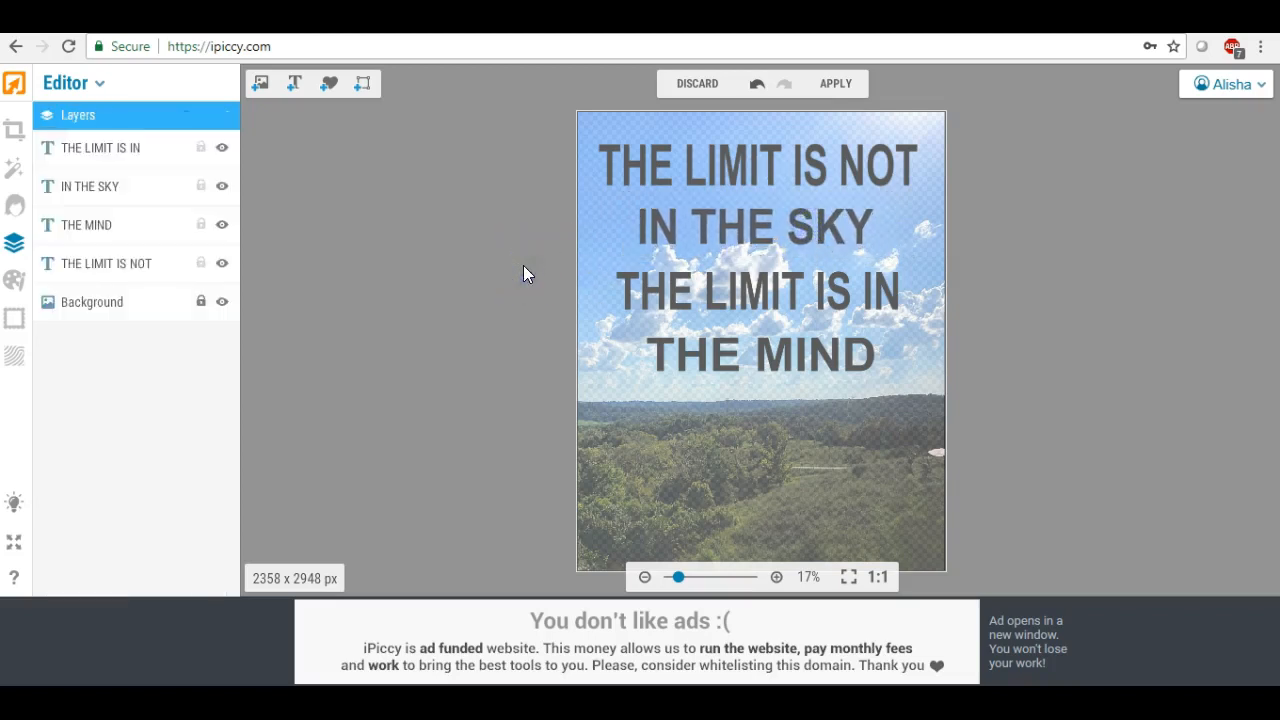
left_click(730, 228)
left_click(712, 356)
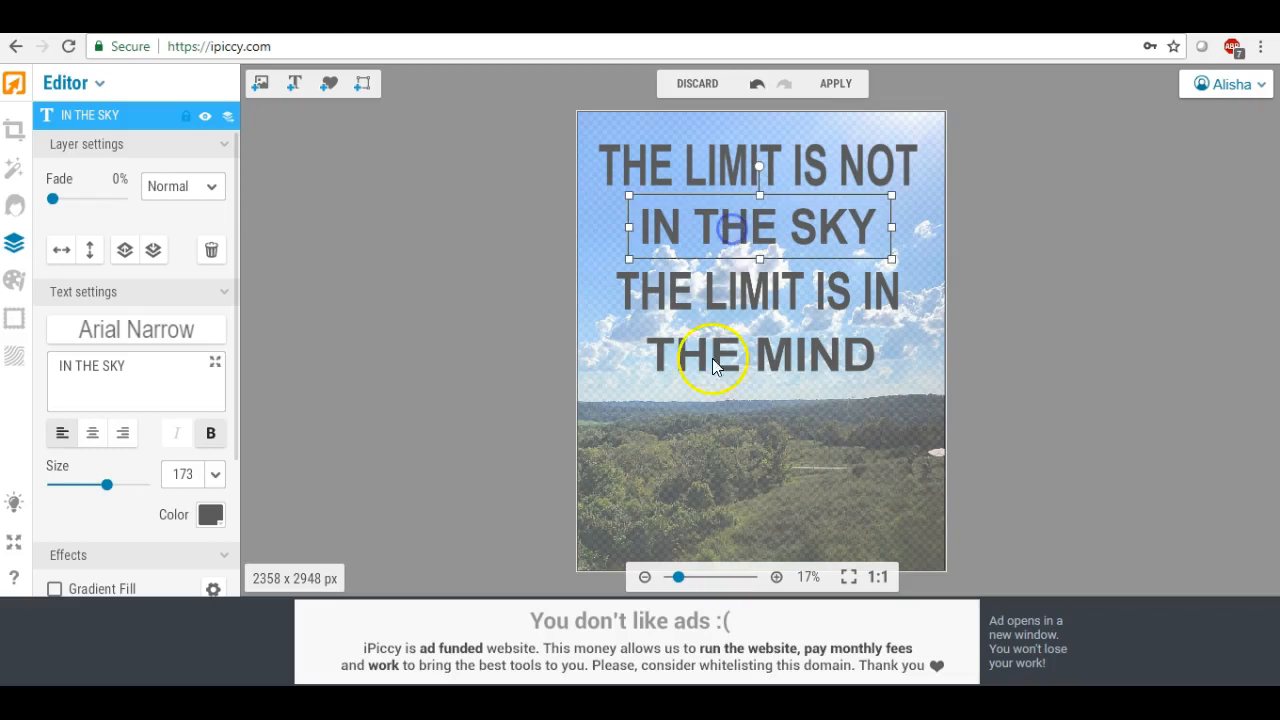
left_click(512, 322)
- Nudge "THE MIND" slightly to the left so it is centered under the "THE LIMIT IS IN" line
left_click(740, 340)
left_click(744, 350)
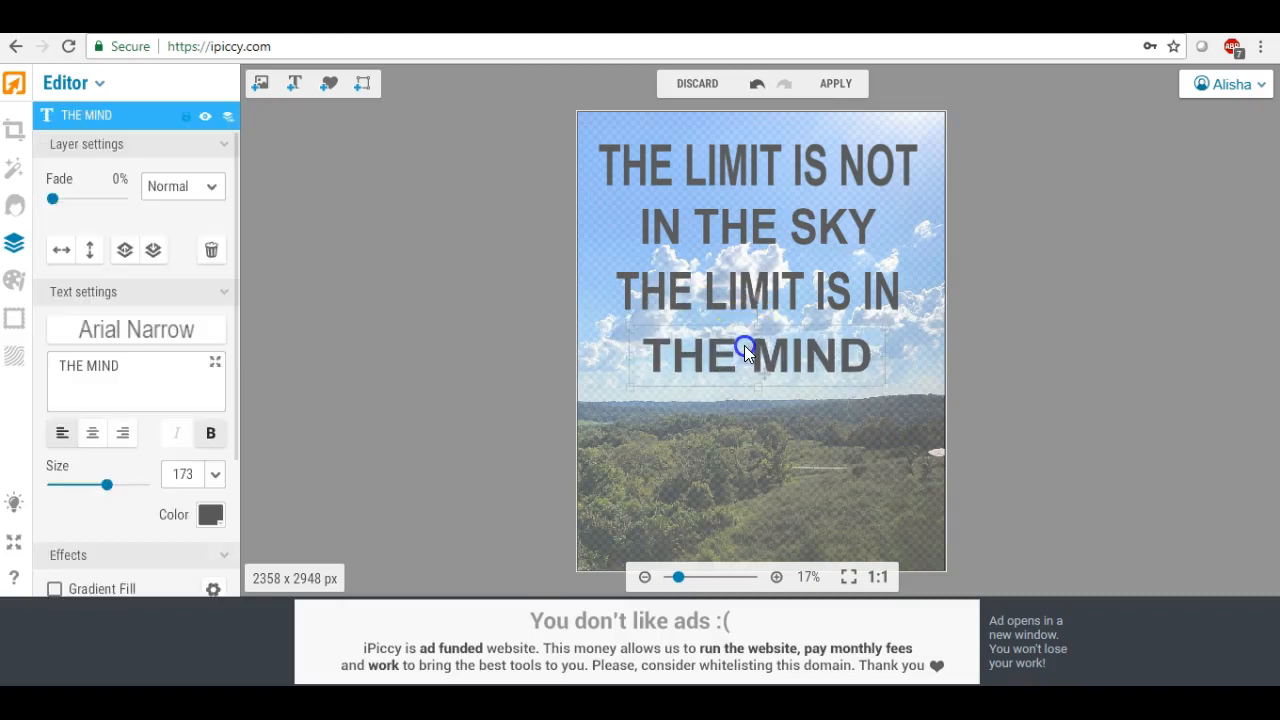
left_click(789, 300)
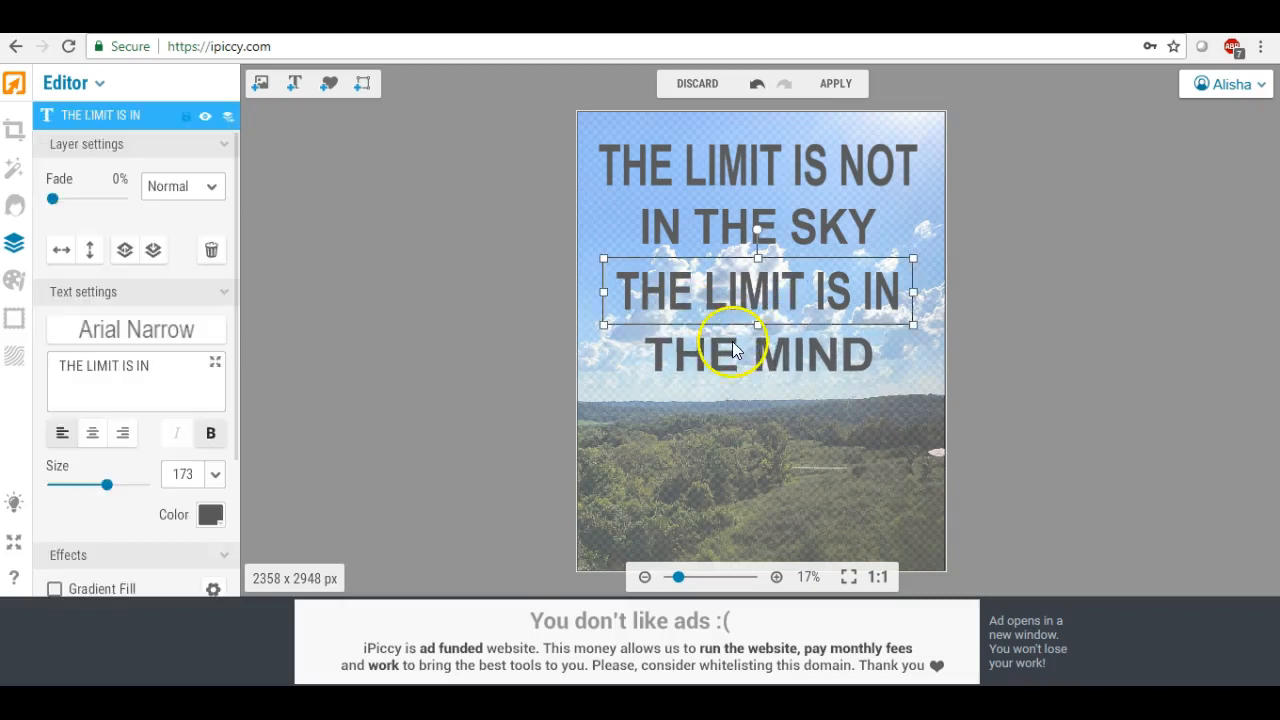
left_click(735, 349)
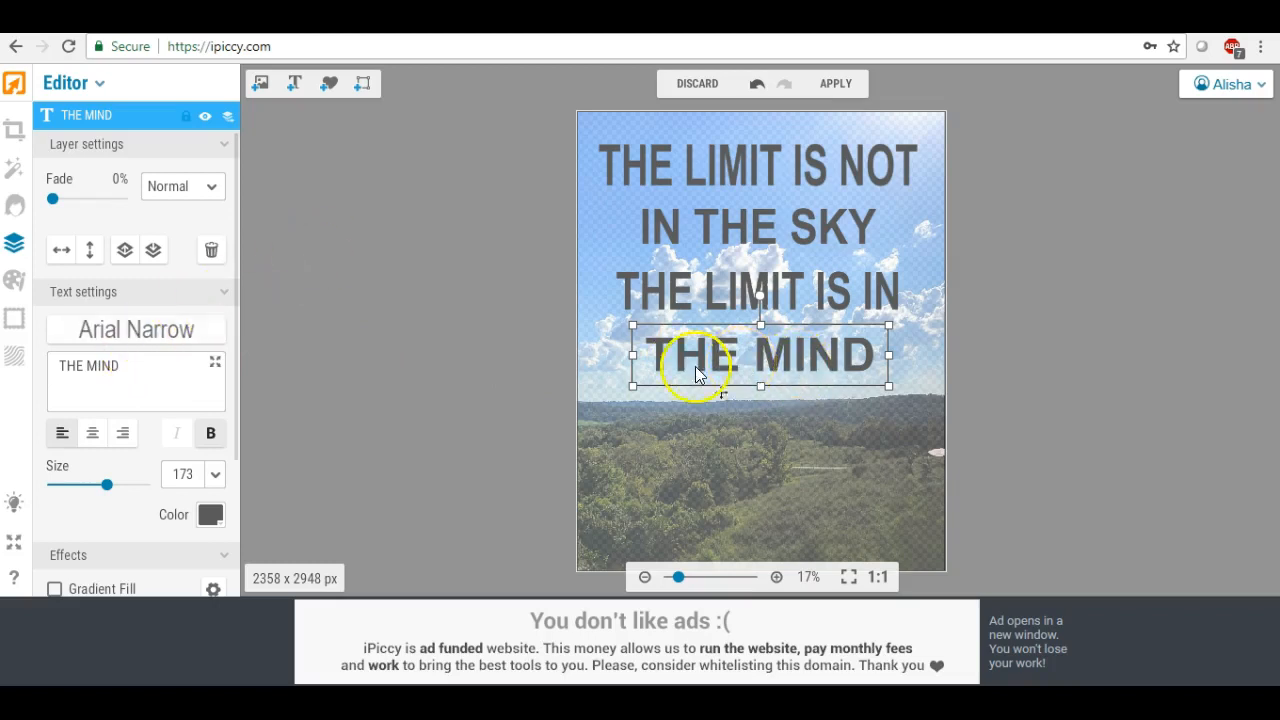
left_click(533, 371)
left_click(767, 350)
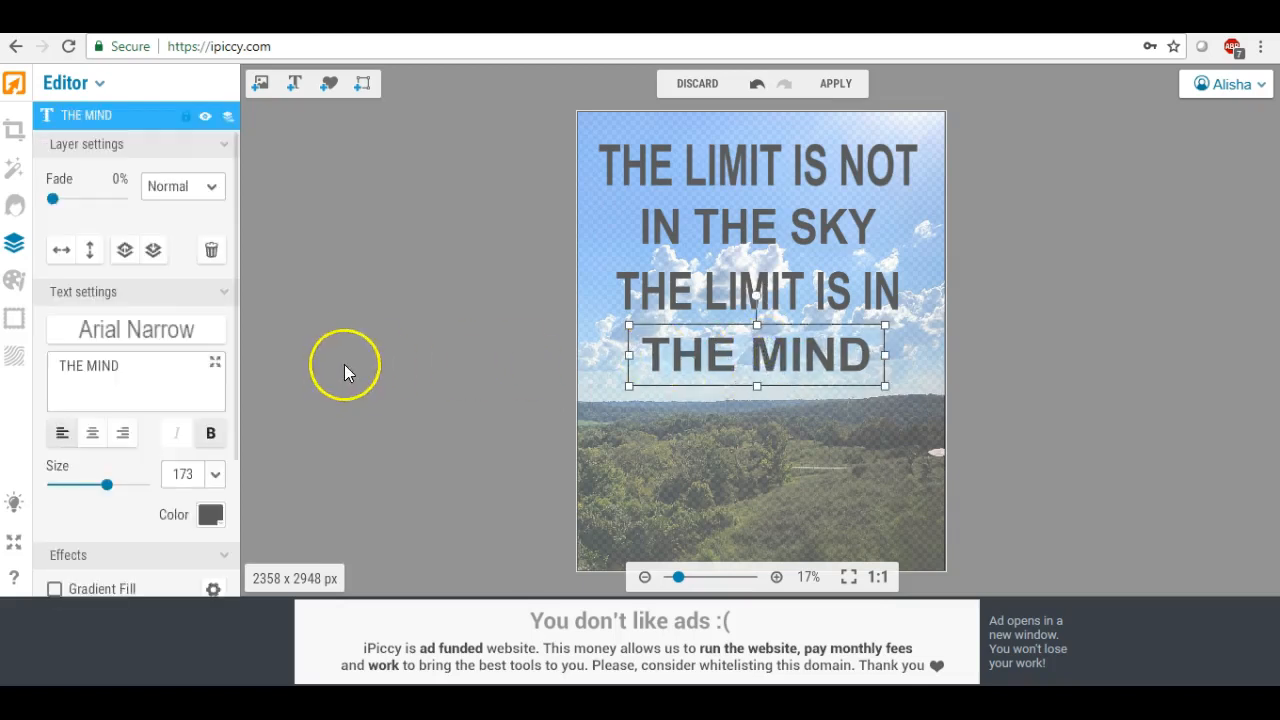
- Deselect the text and apply the changes, flattening all layers into one image
left_click(471, 354)
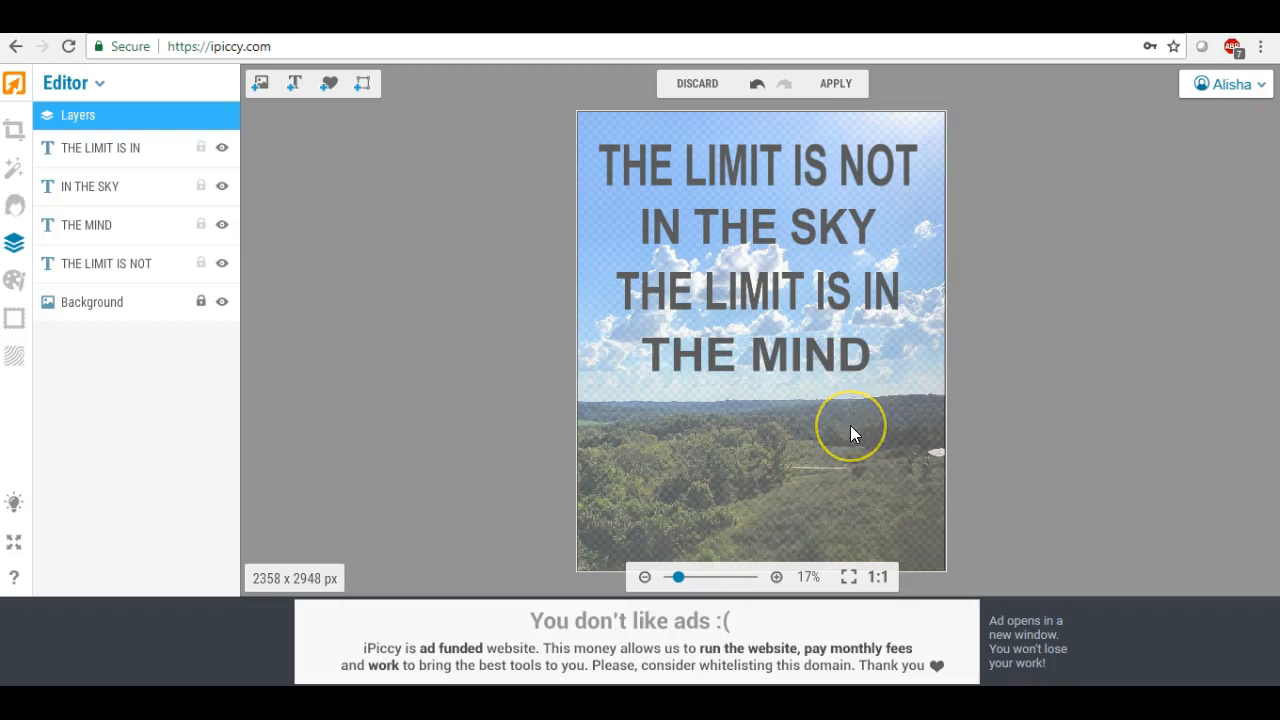
left_click(831, 88)
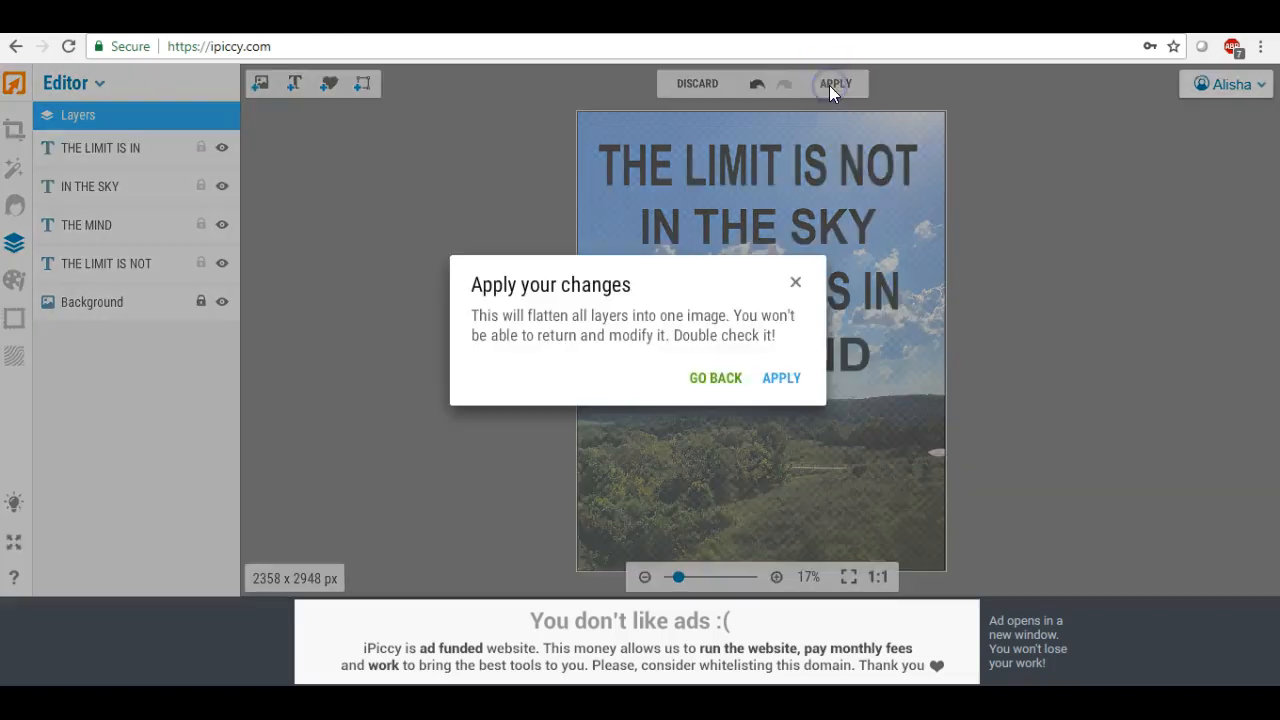
left_click(778, 377)
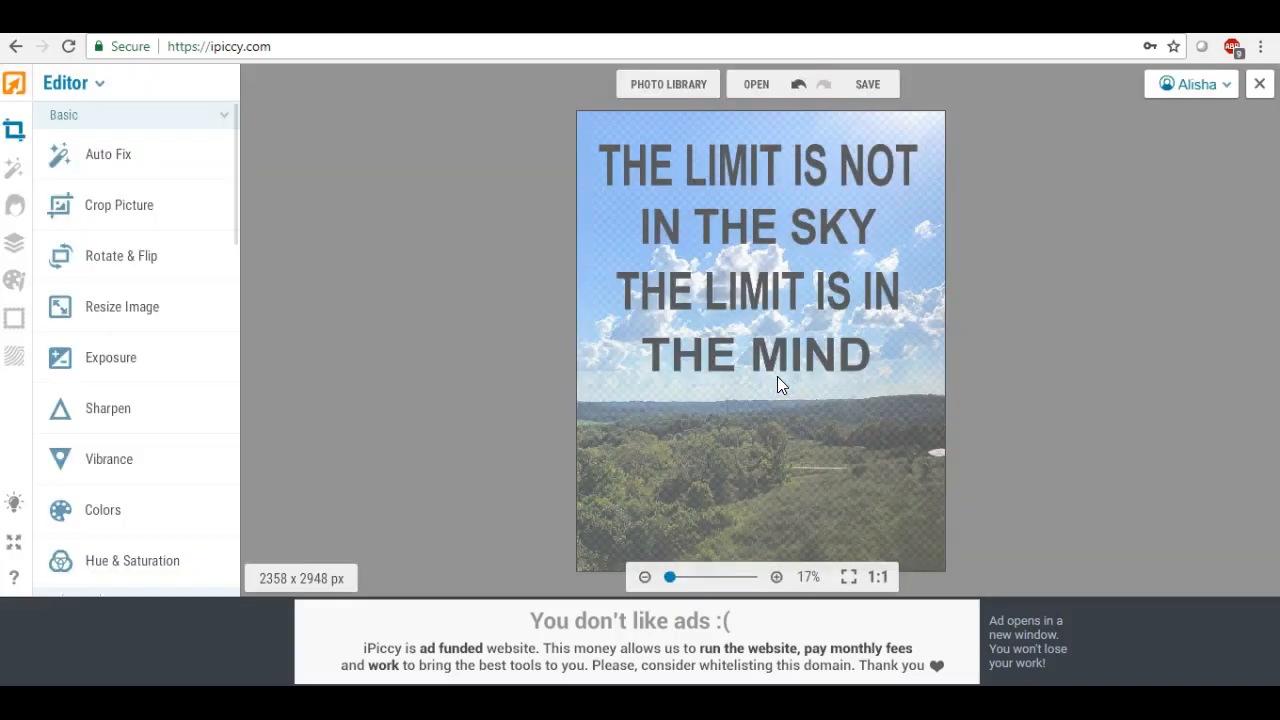
- Set up saving the image to the computer as sky2 in .jpg format with Highest quality
left_click(873, 88)
left_click(868, 128)
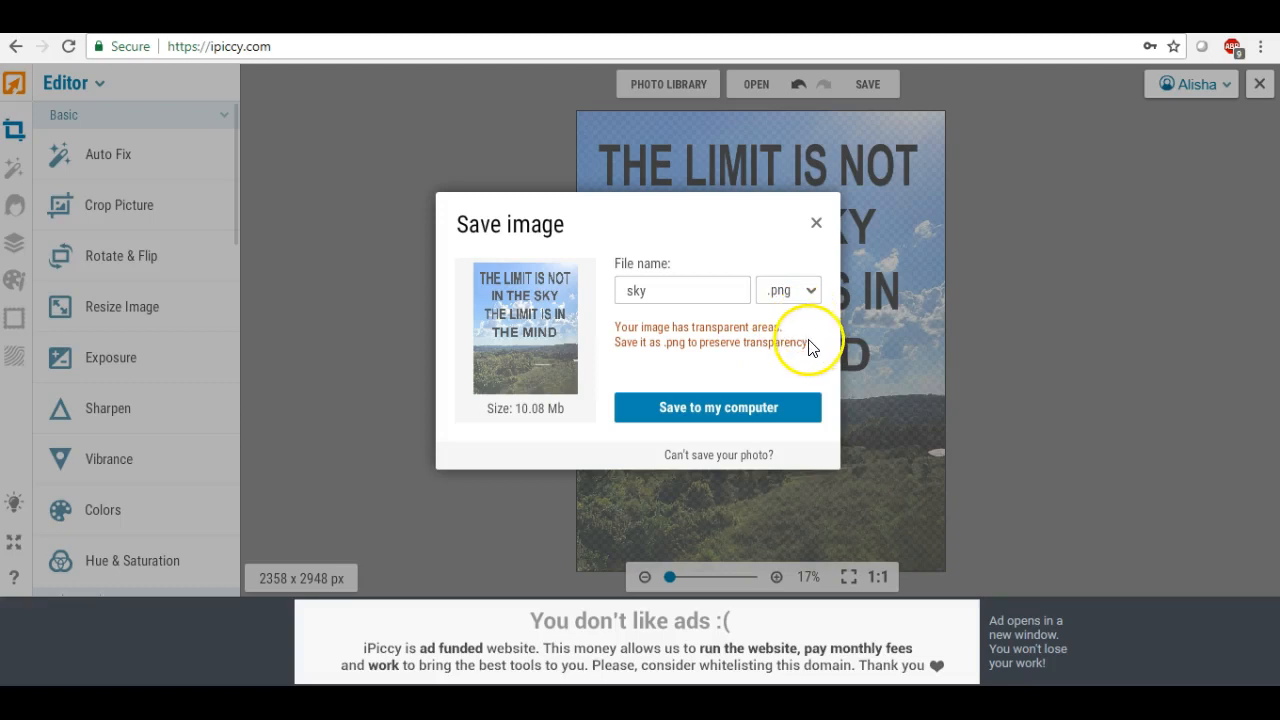
left_click(811, 292)
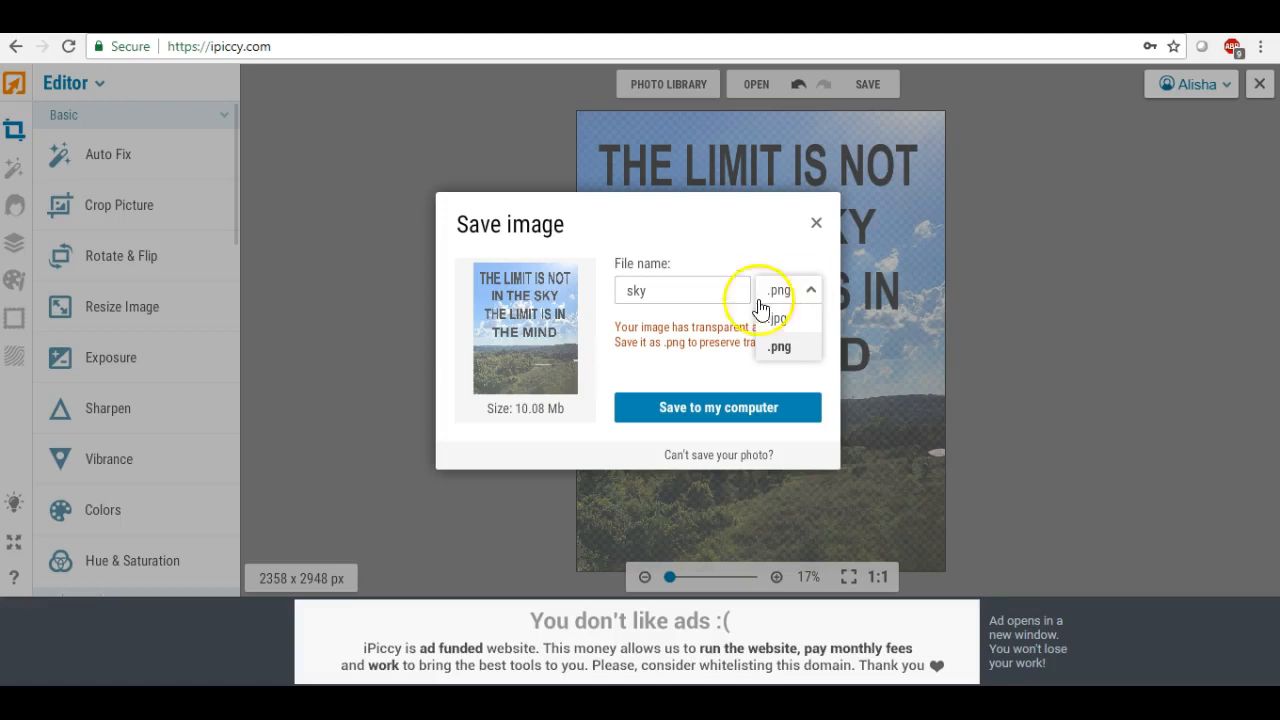
left_click(678, 294)
type("2")
left_click(785, 295)
left_click(793, 319)
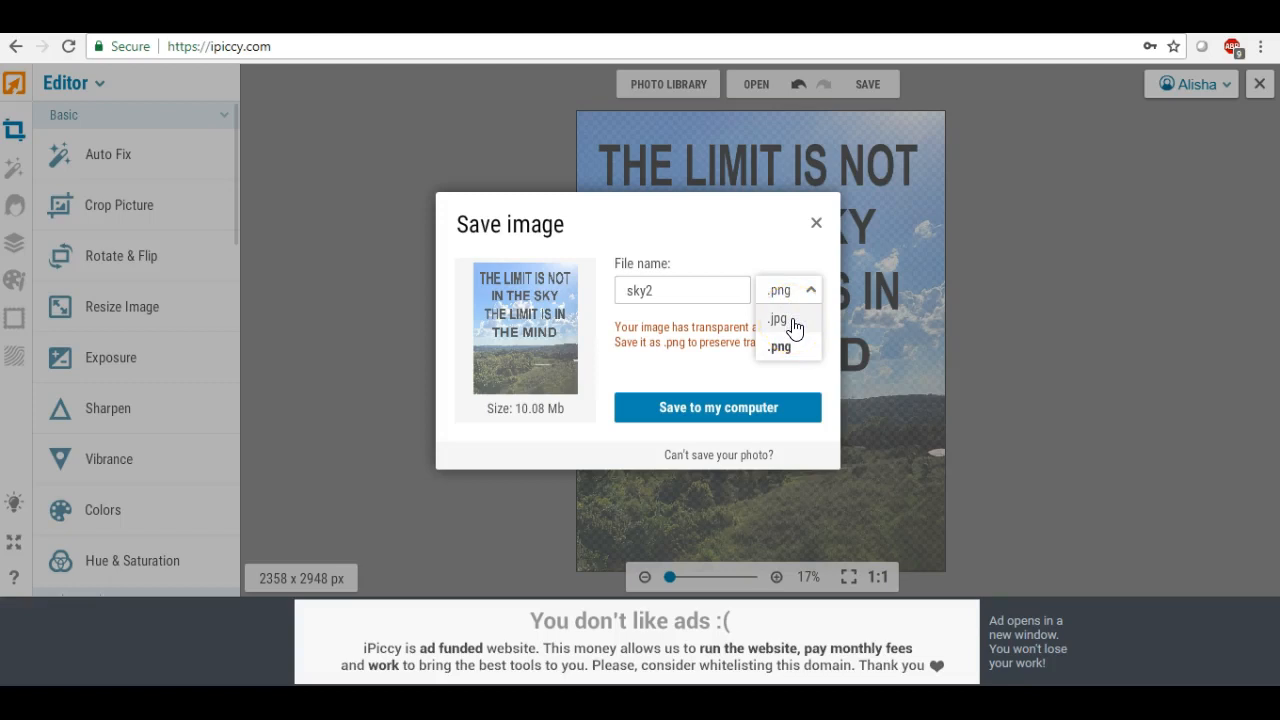
left_click(758, 358)
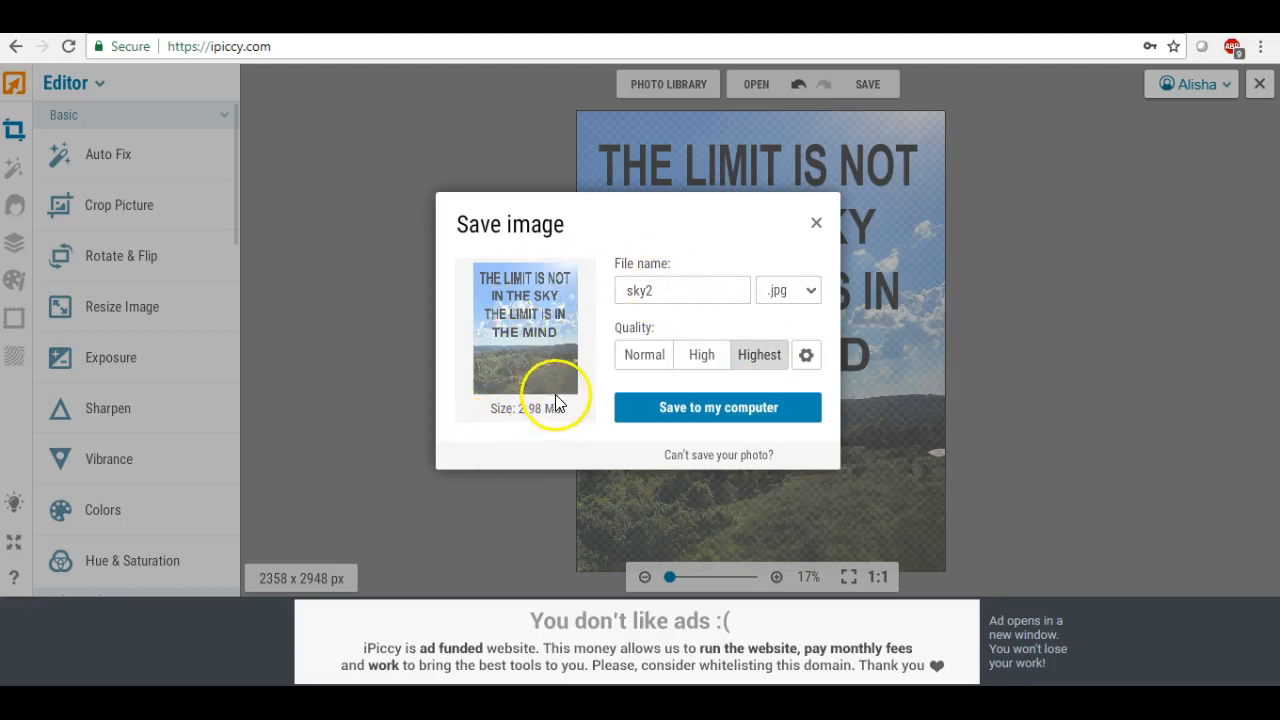
- Save sky2 to the Desktop folder as a JPEG image, replacing the existing file
left_click(712, 410)
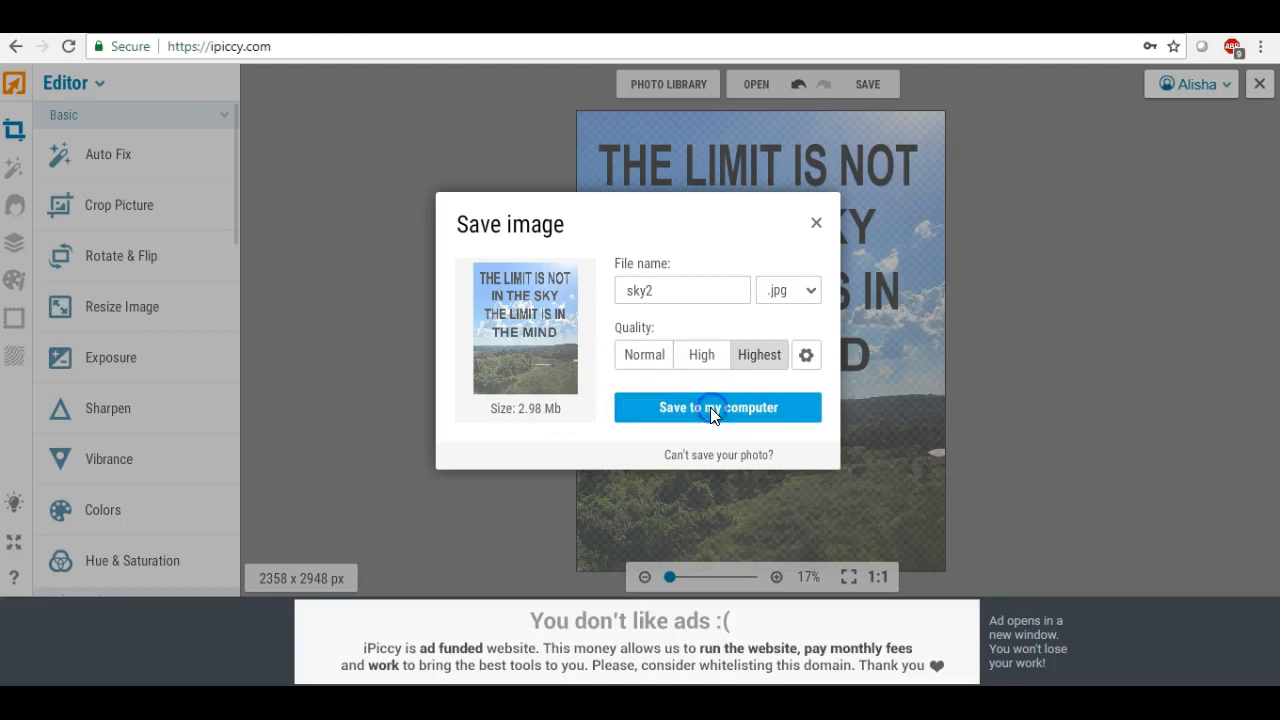
scroll(70, 170, "up", 2)
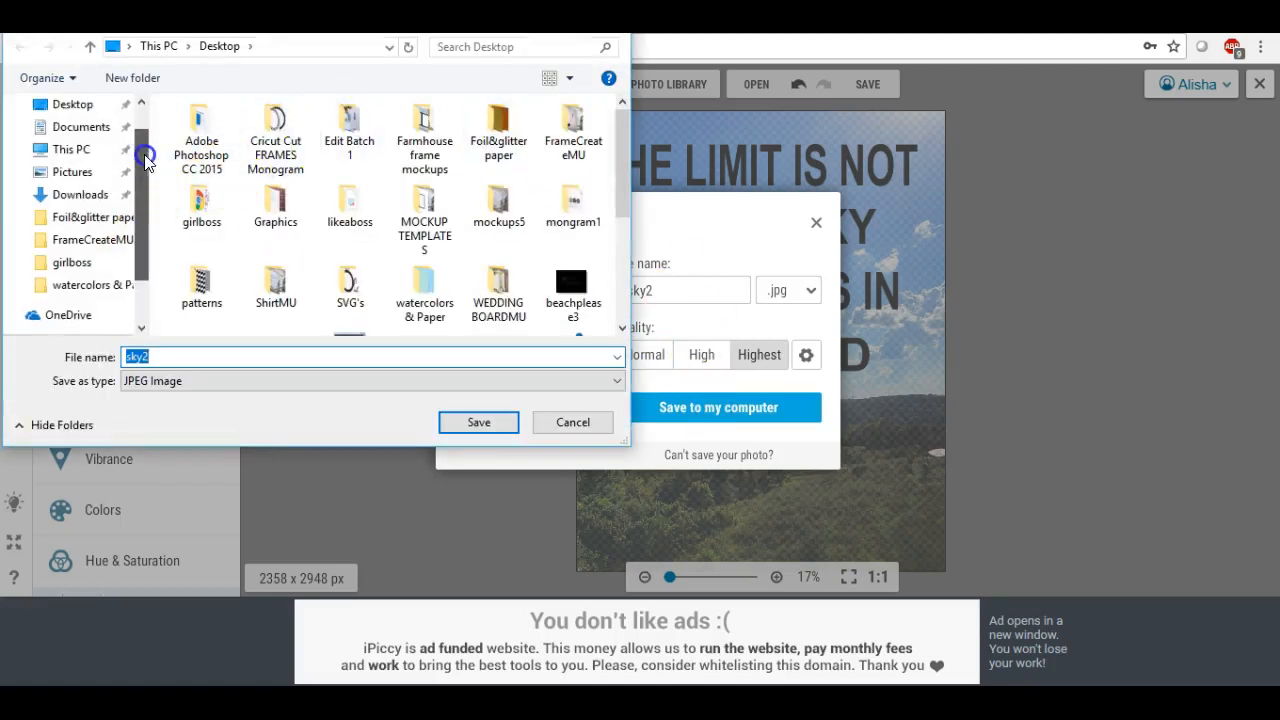
left_click(72, 145)
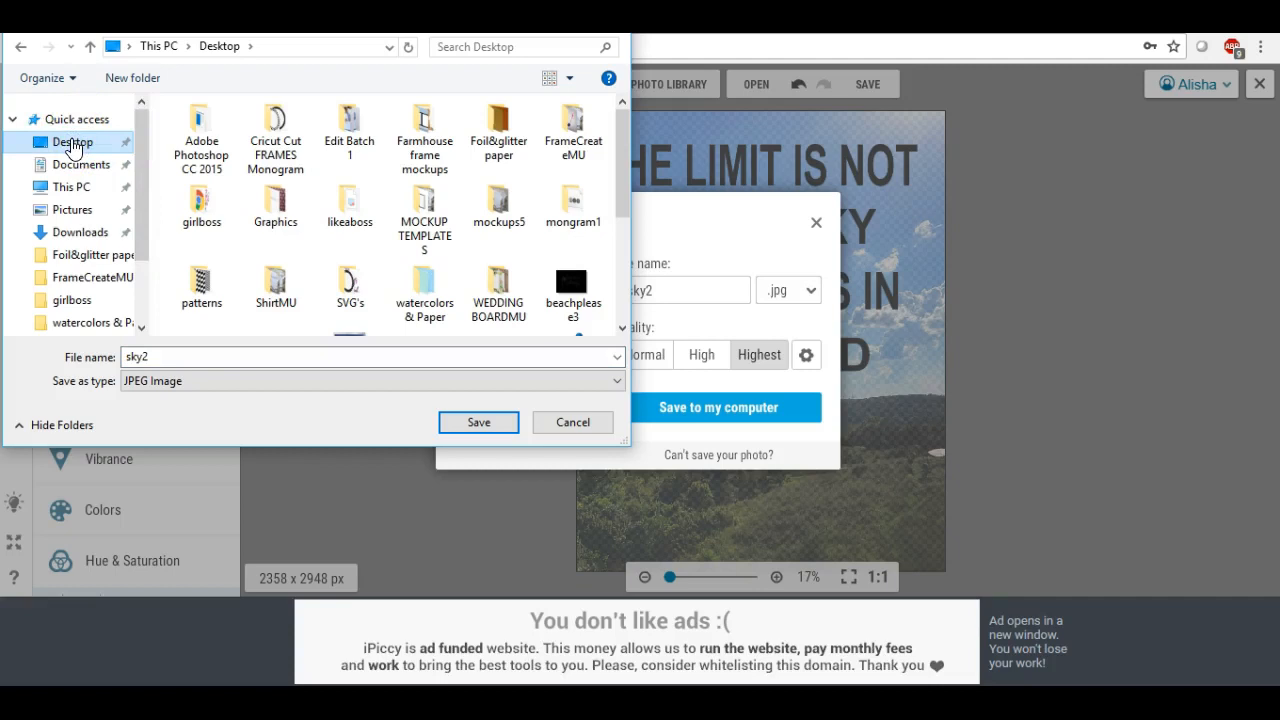
left_click(470, 421)
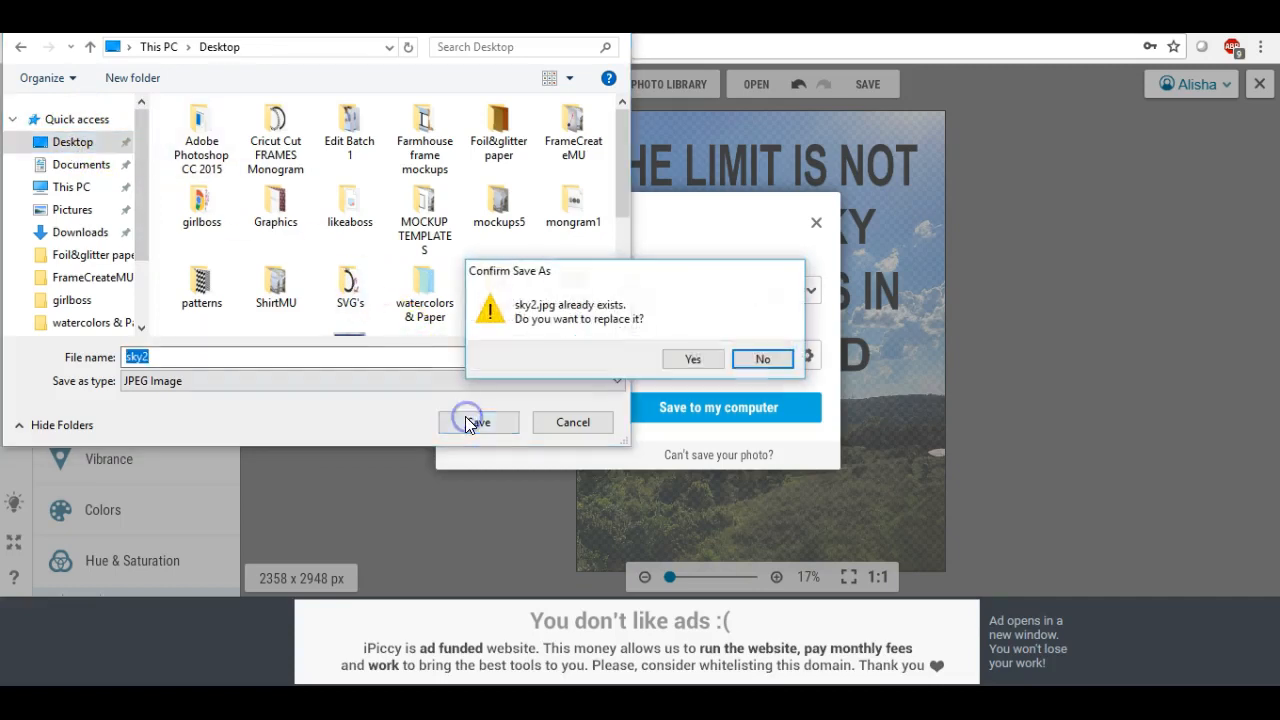
left_click(693, 358)
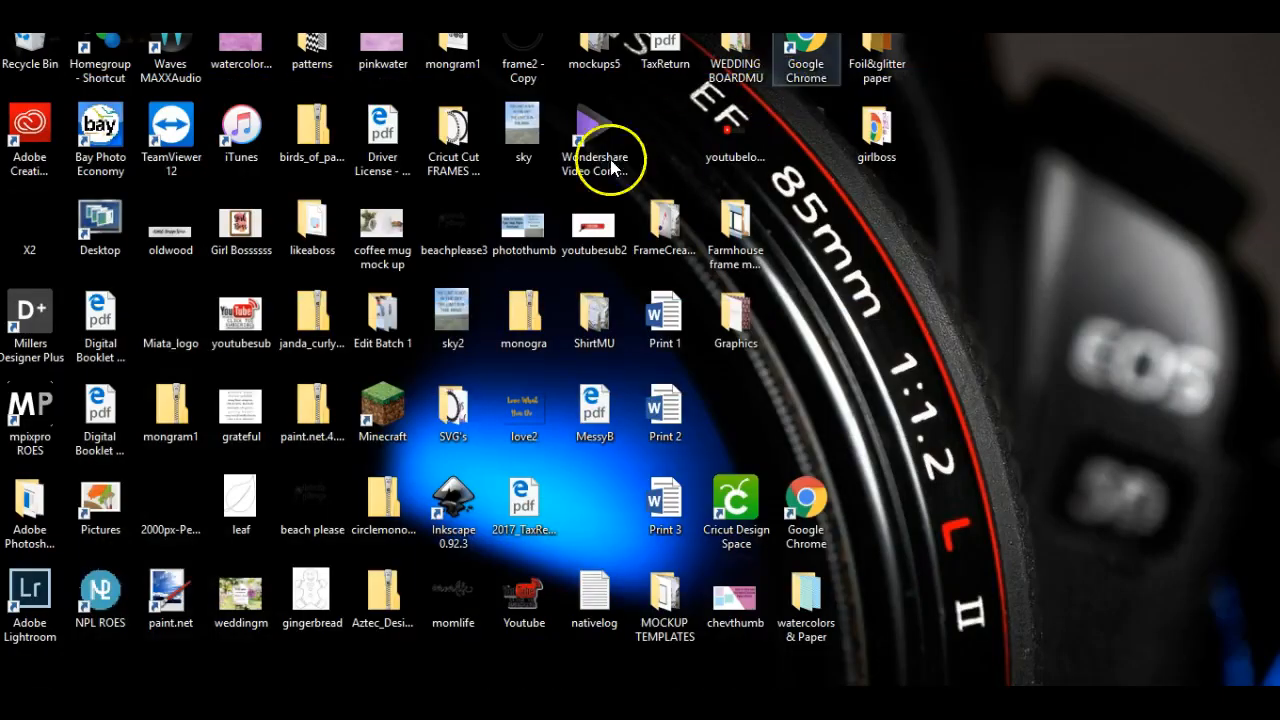
- Open the saved sky2 image from the desktop to review the finished graphic, and close the viewer
left_click(528, 130)
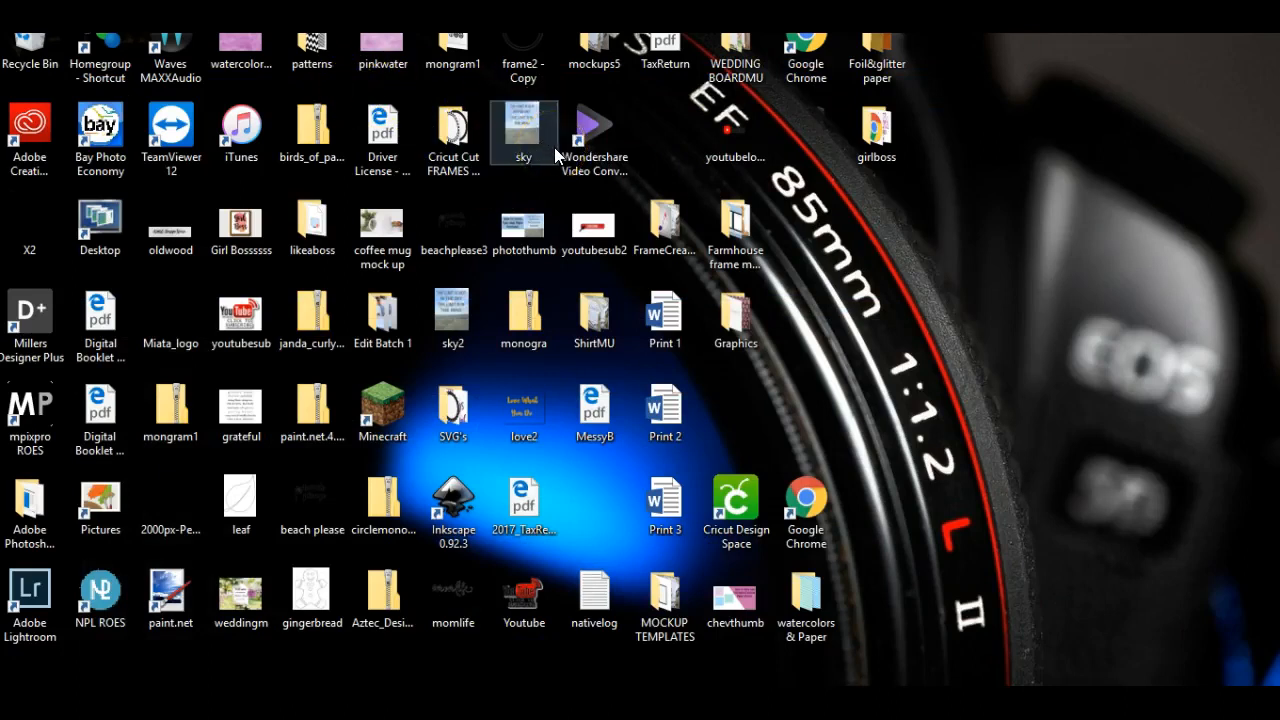
double_click(455, 295)
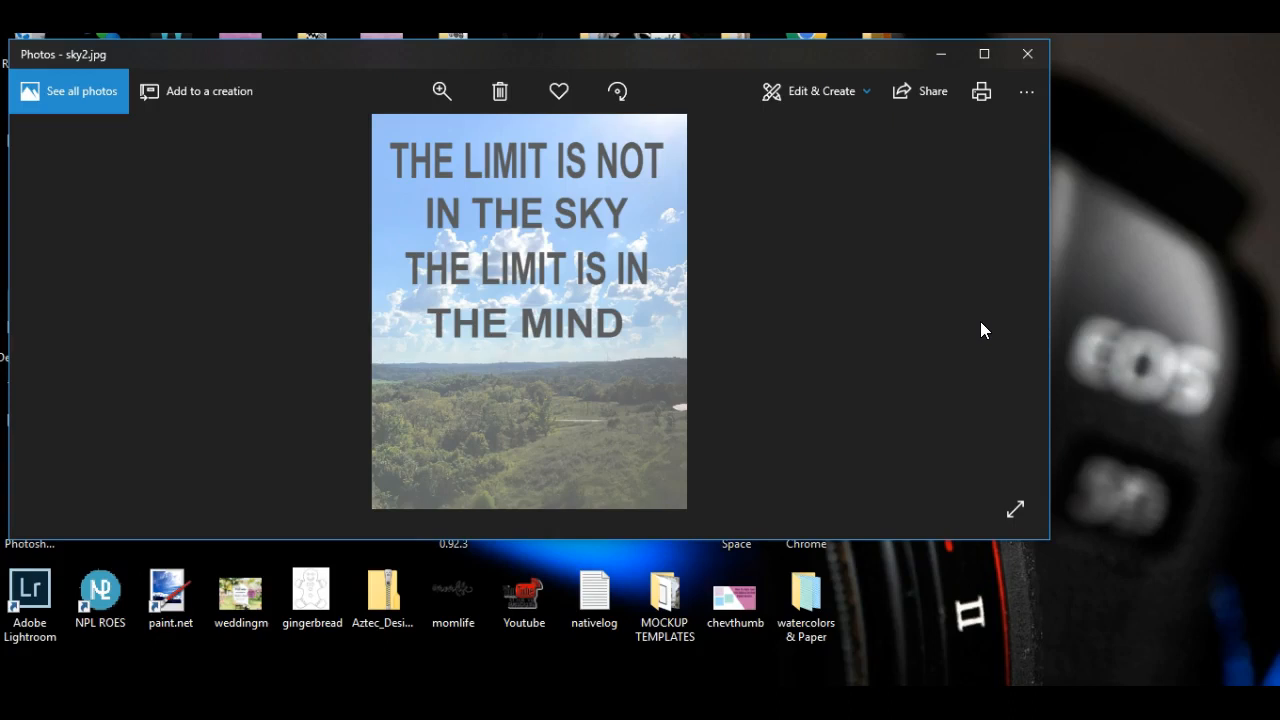
left_click(1032, 55)
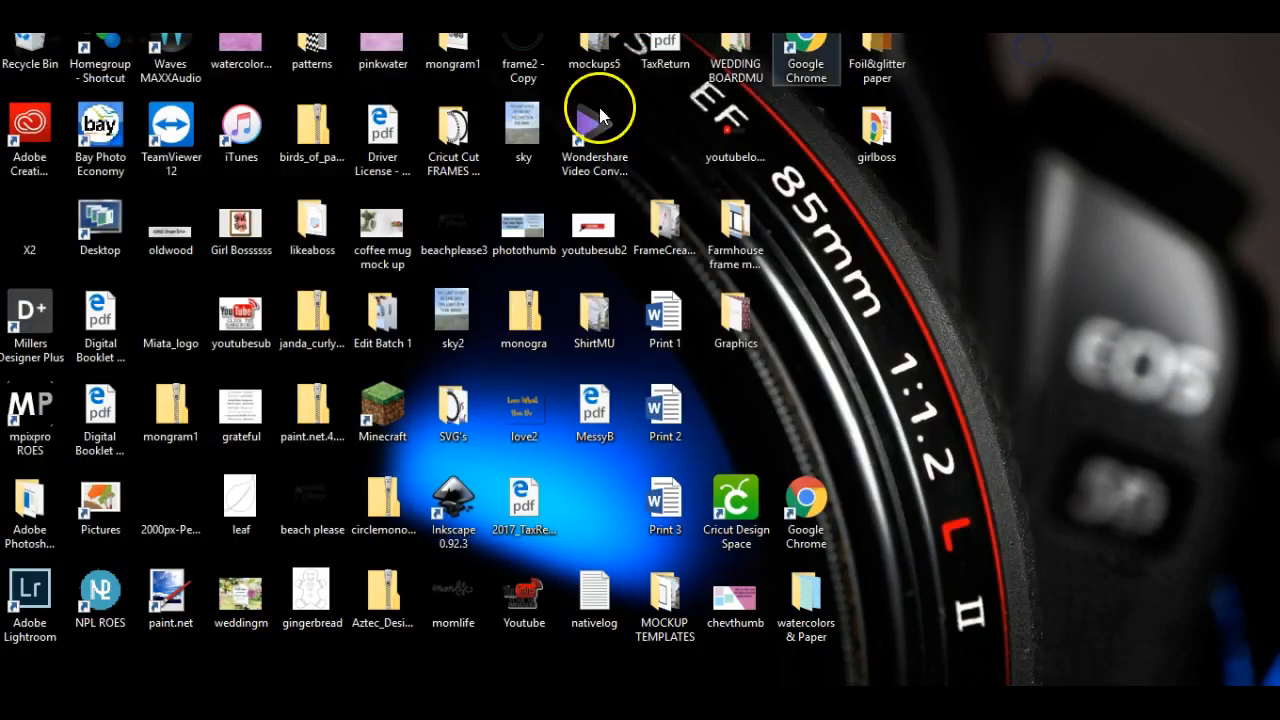